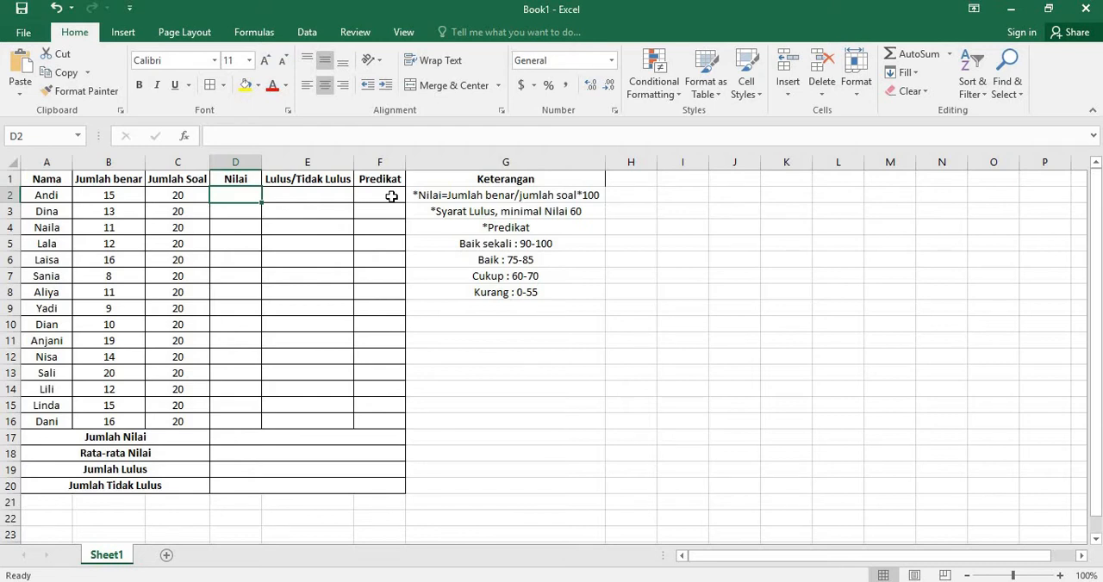
key(Down)
key(Up)
key(Down)
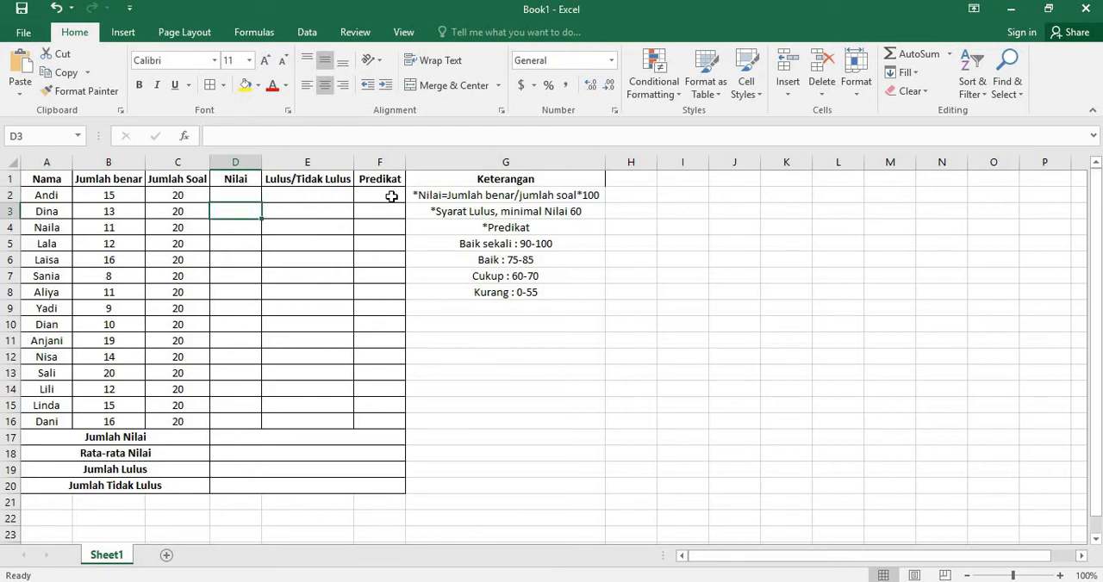
key(Up)
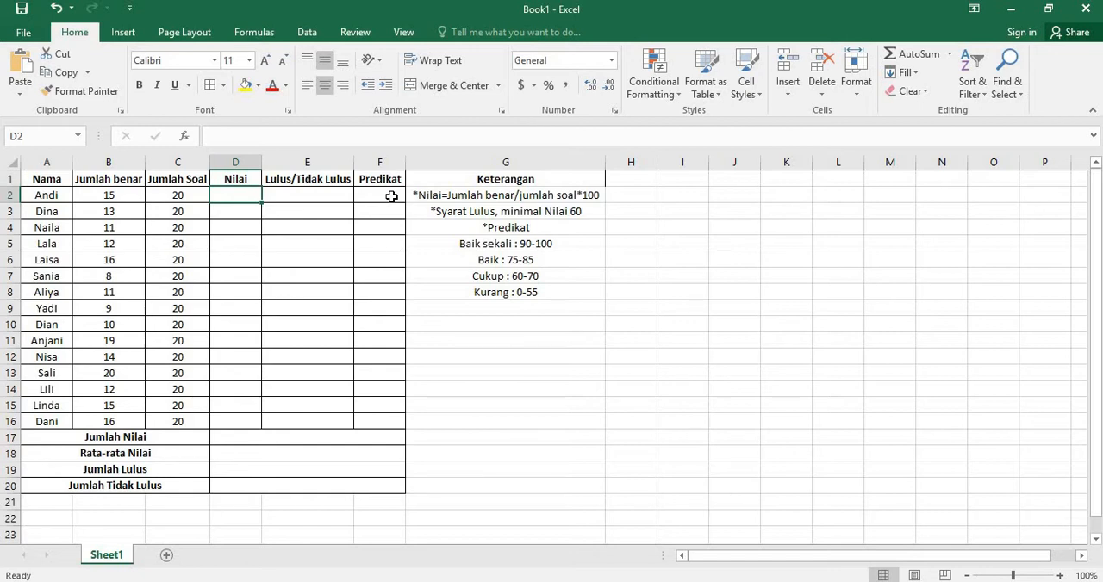
key(Right)
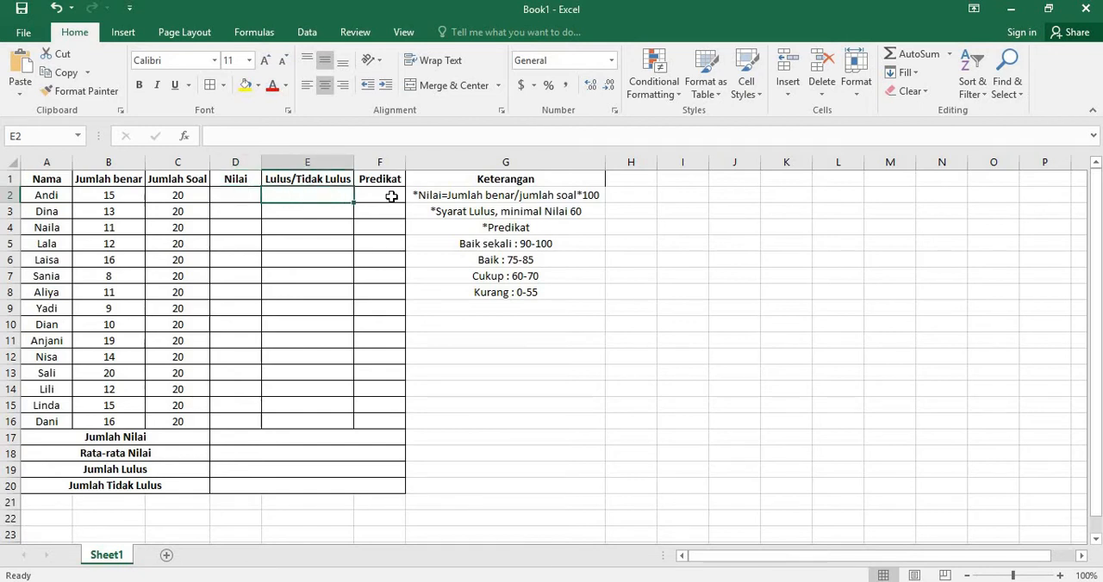
key(Left)
key(Right)
key(Left)
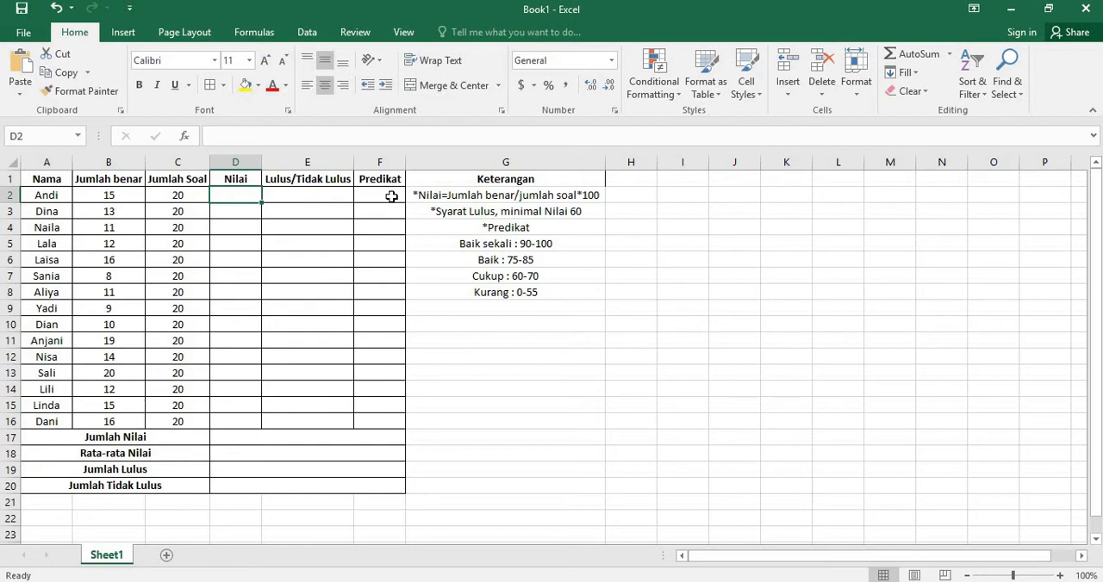
Step: Calculate the first student's Nilai in D2 with the formula =B2/C2*100
text(=)
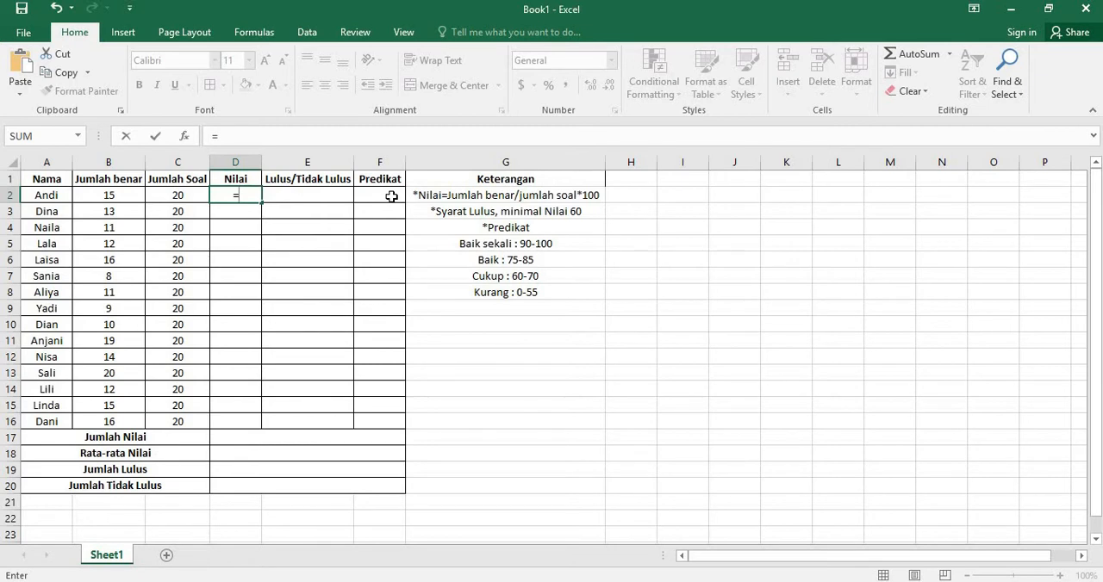
click(110, 195)
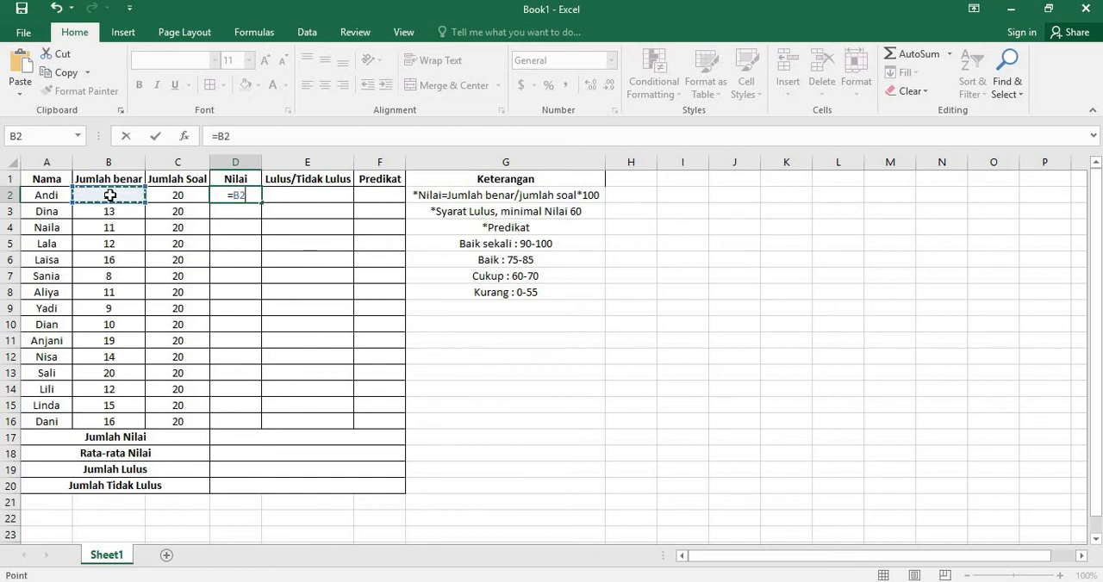
text(/)
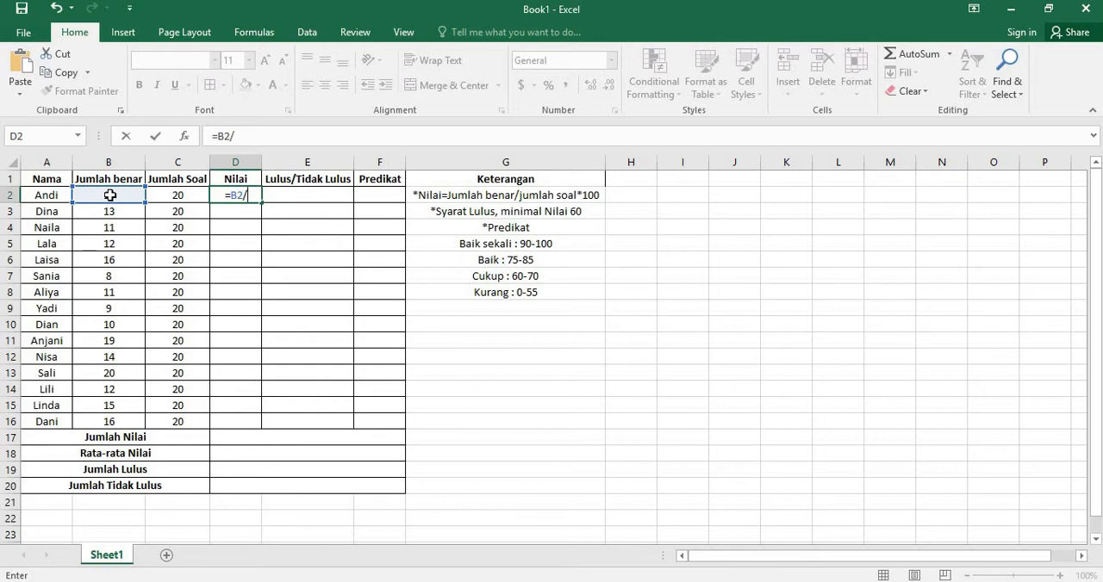
click(175, 198)
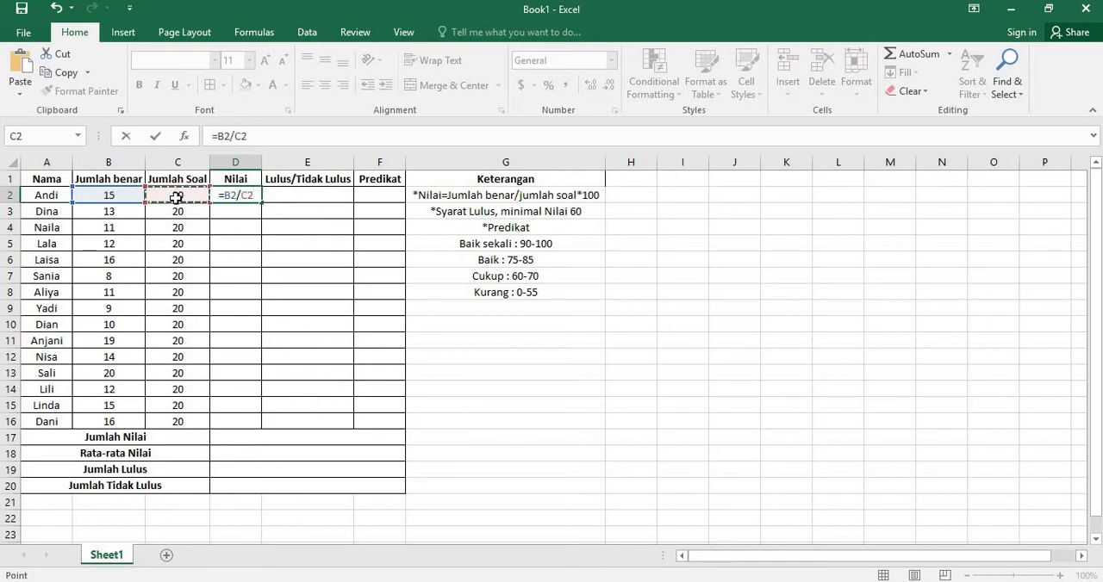
text(*100)
key(Return)
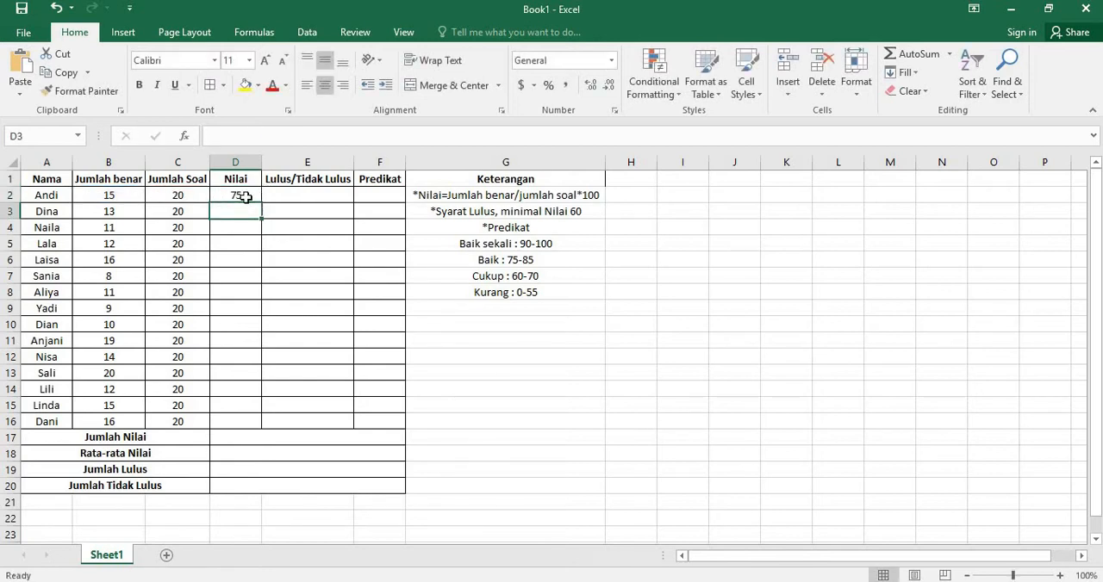
click(245, 198)
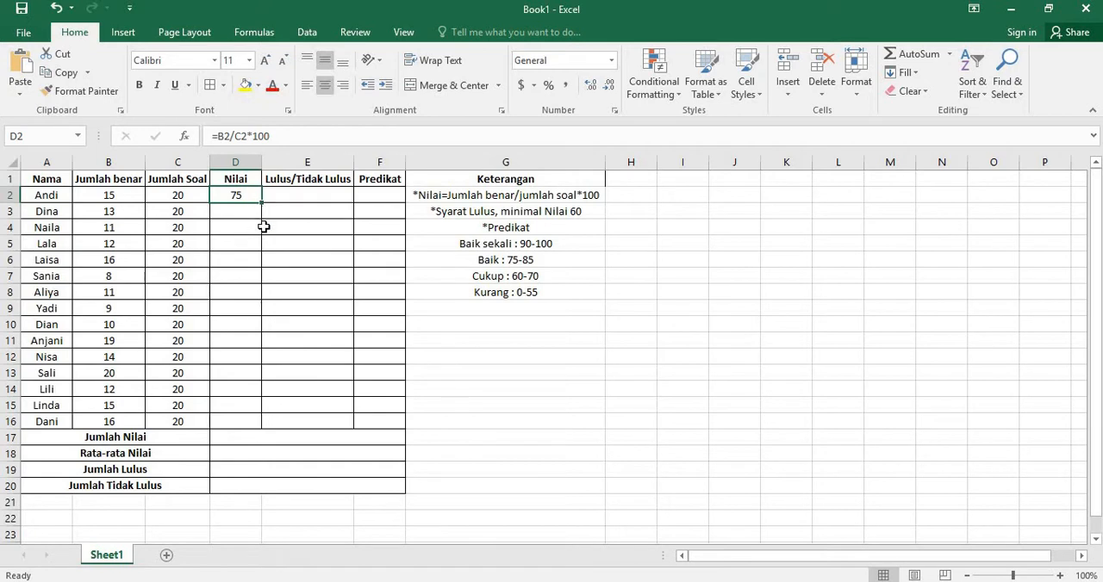
click(244, 212)
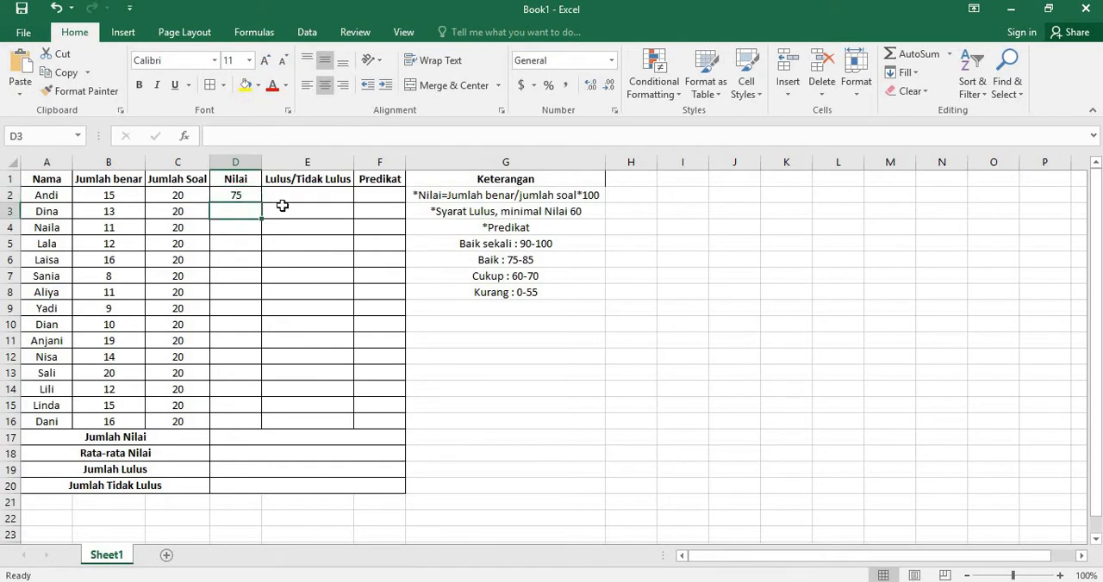
key(Down)
key(Down)
key(Down)
key(Down)
key(Down)
key(Down)
key(Down)
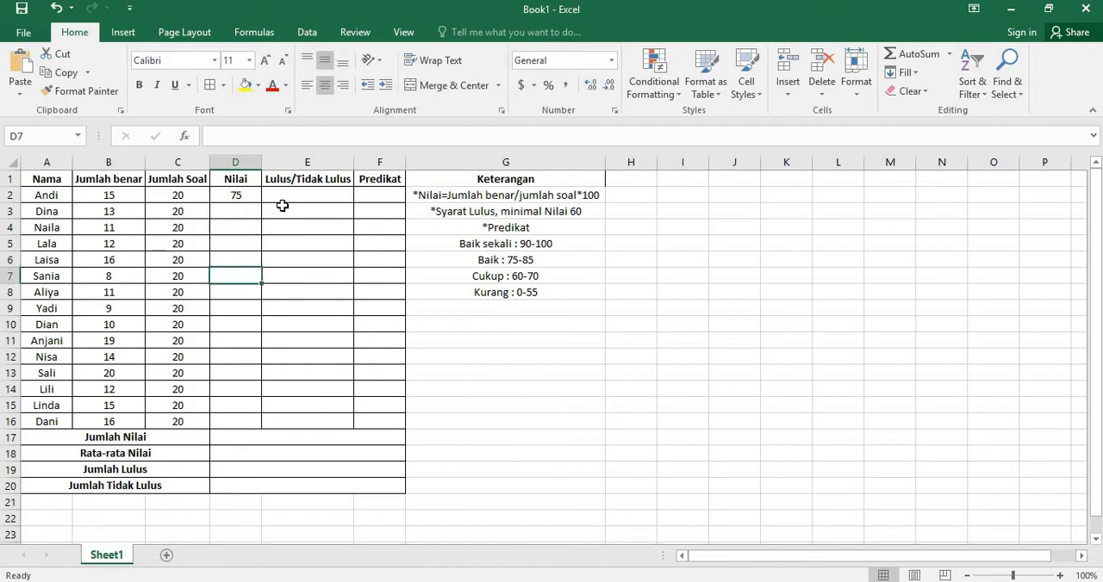
key(Down)
key(Down)
key(Down)
key(Down)
key(Up)
key(Up)
key(Up)
key(Up)
key(Up)
key(Up)
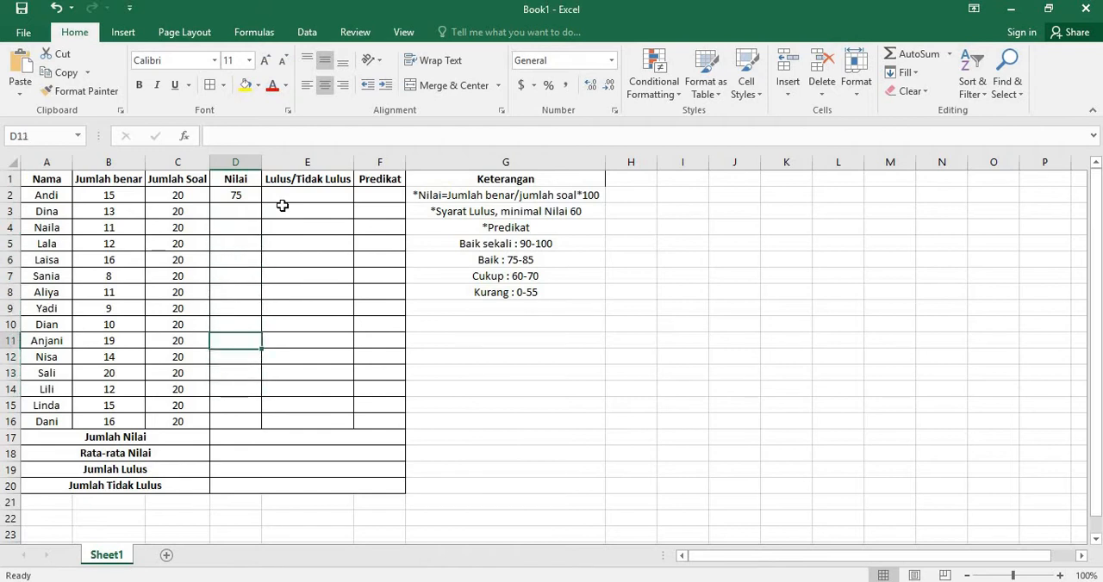
key(Up)
key(Up)
key(Up)
key(Up)
key(Up)
key(Up)
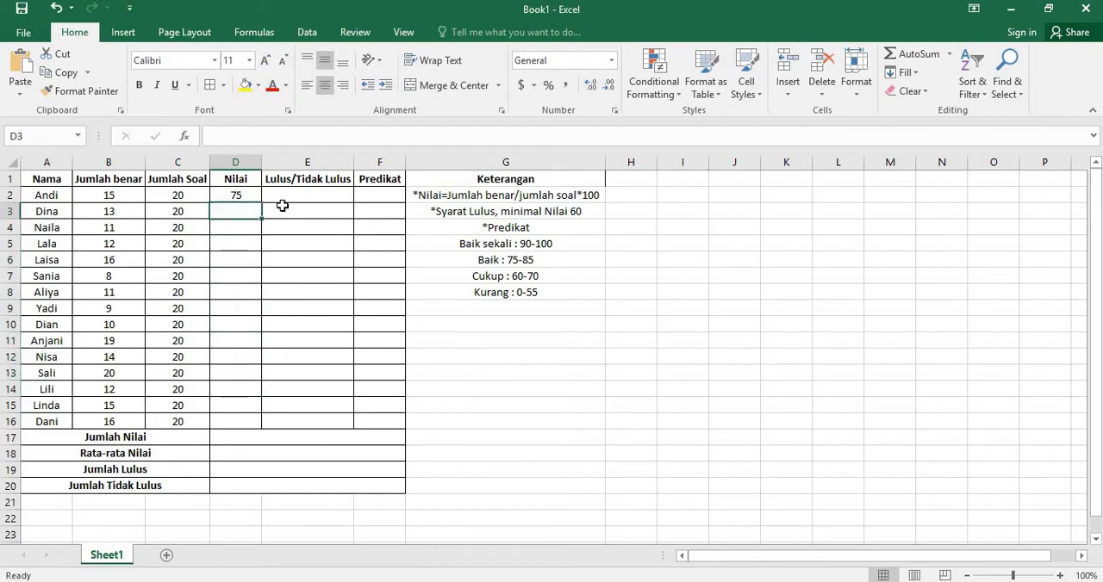
key(Down)
key(Down)
key(Down)
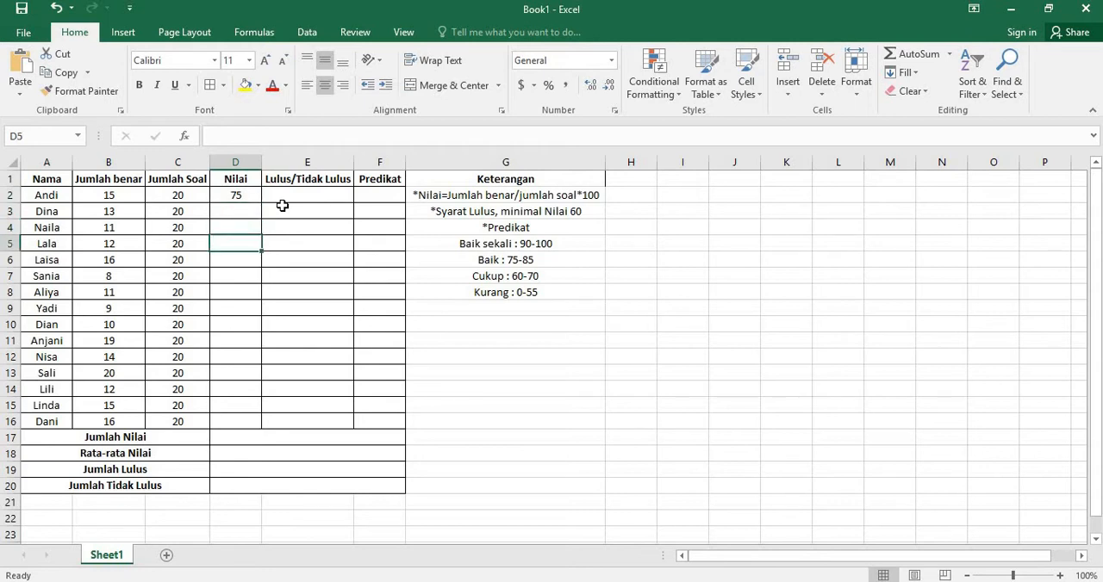
Step: Fill the Nilai formula from D2 down through D16 for the remaining students
key(Up)
key(Up)
key(Up)
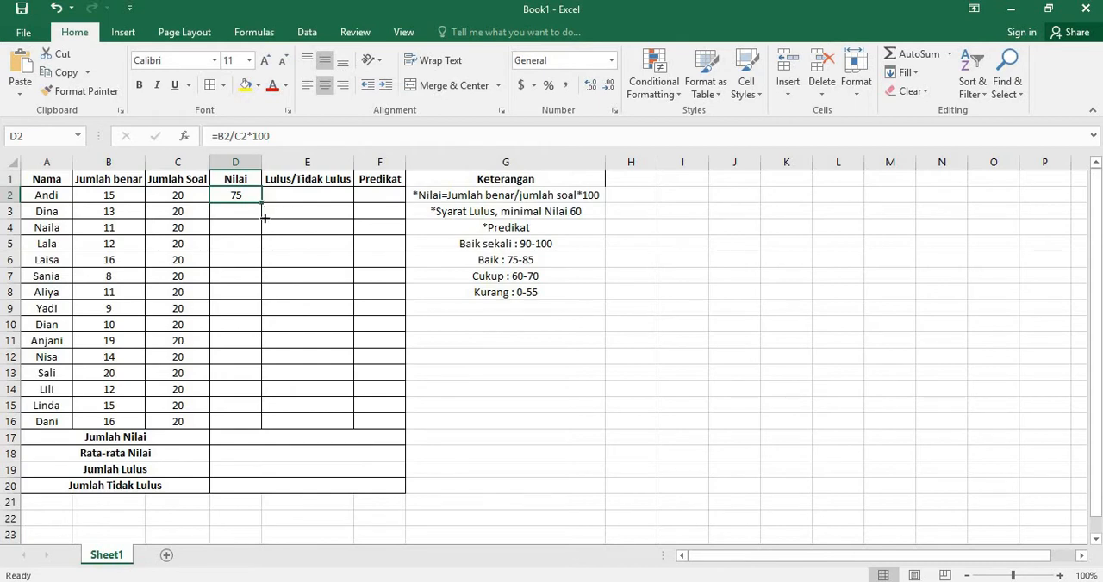
drag(261, 203, 250, 426)
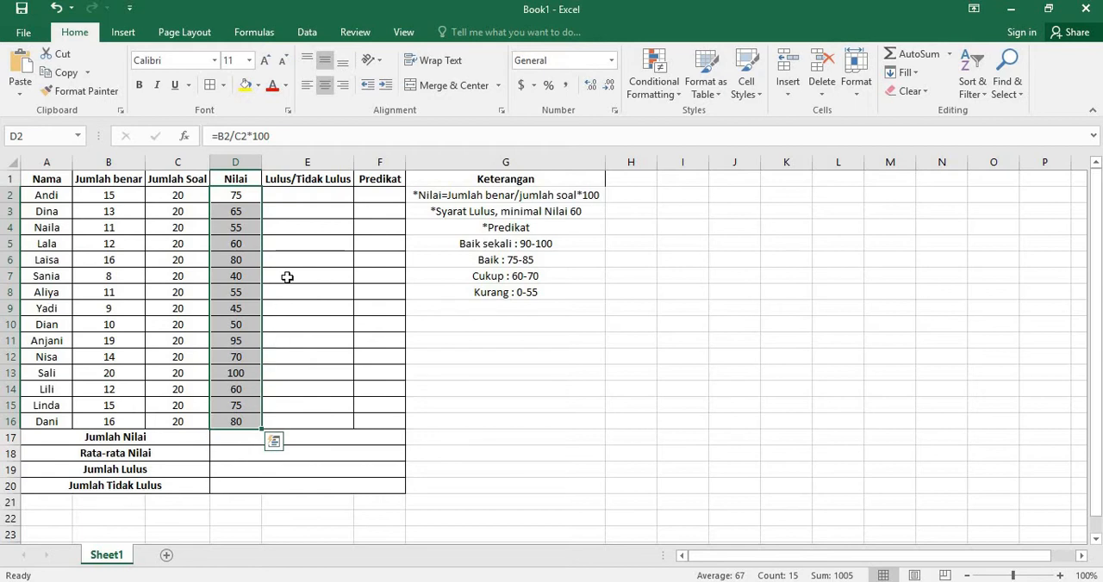
click(287, 199)
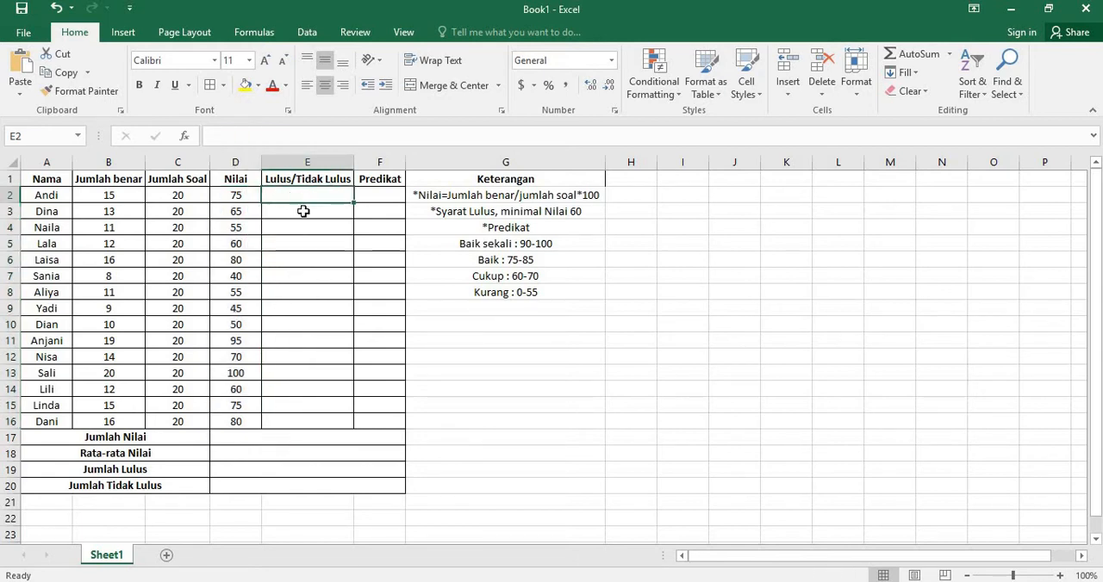
click(241, 198)
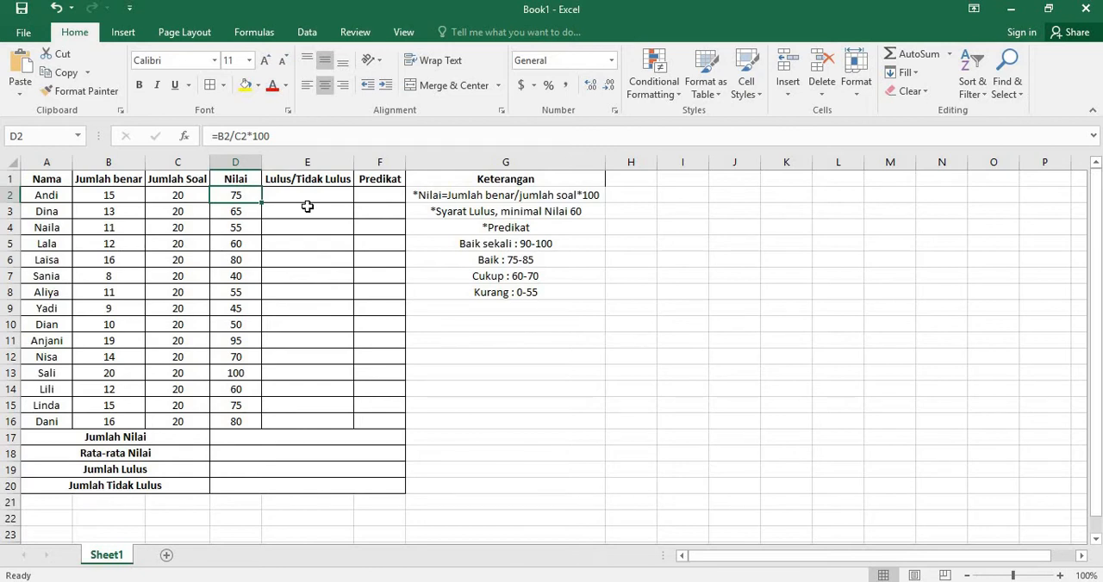
key(Down)
key(Down)
key(Down)
key(Down)
key(Down)
key(Down)
key(Down)
key(Down)
key(Down)
key(Down)
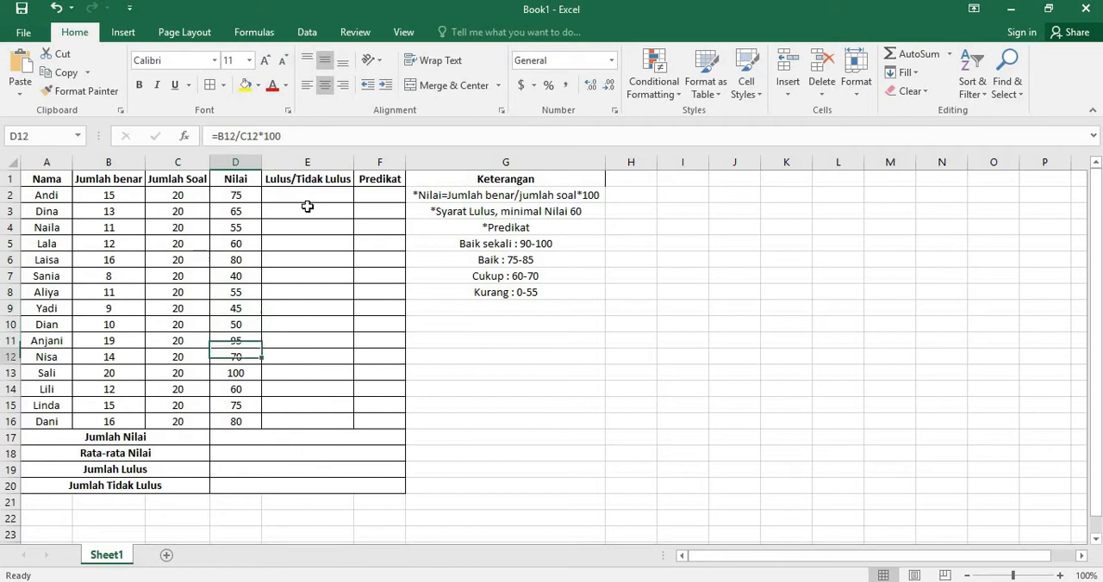
key(Down)
key(Down)
key(Down)
key(Down)
key(Down)
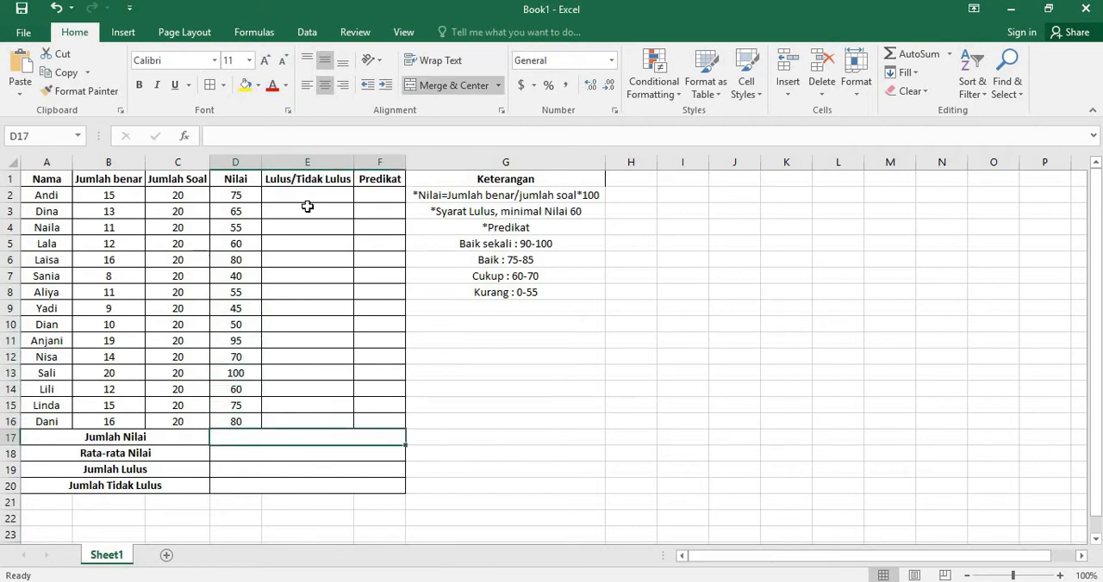
key(Down)
key(Up)
drag(238, 194, 246, 422)
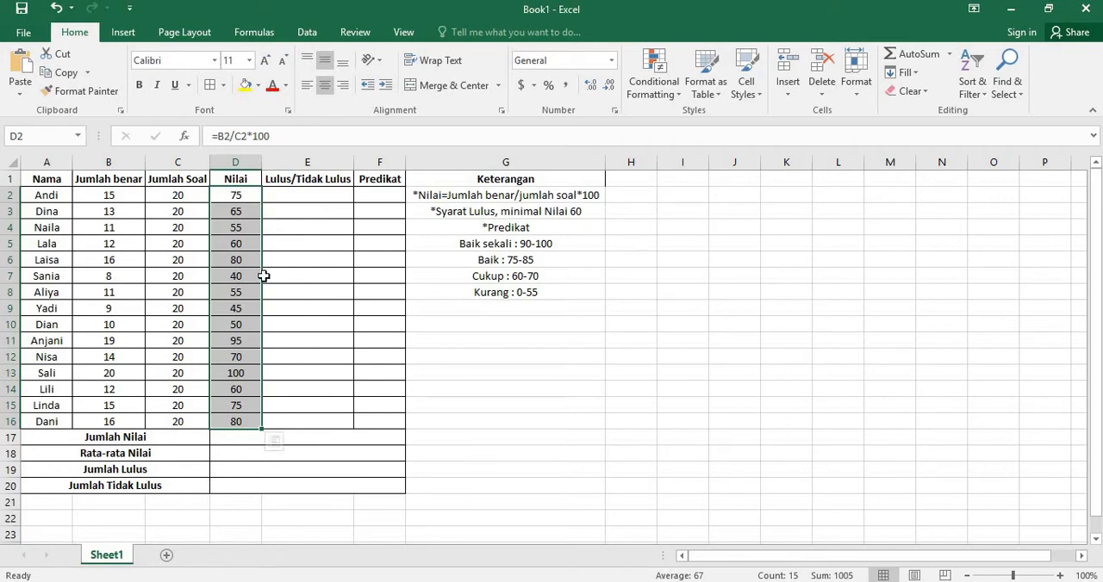
Step: Total all the scores in the Jumlah Nilai cell D17 with the formula =SUM(D2:D16)
click(233, 441)
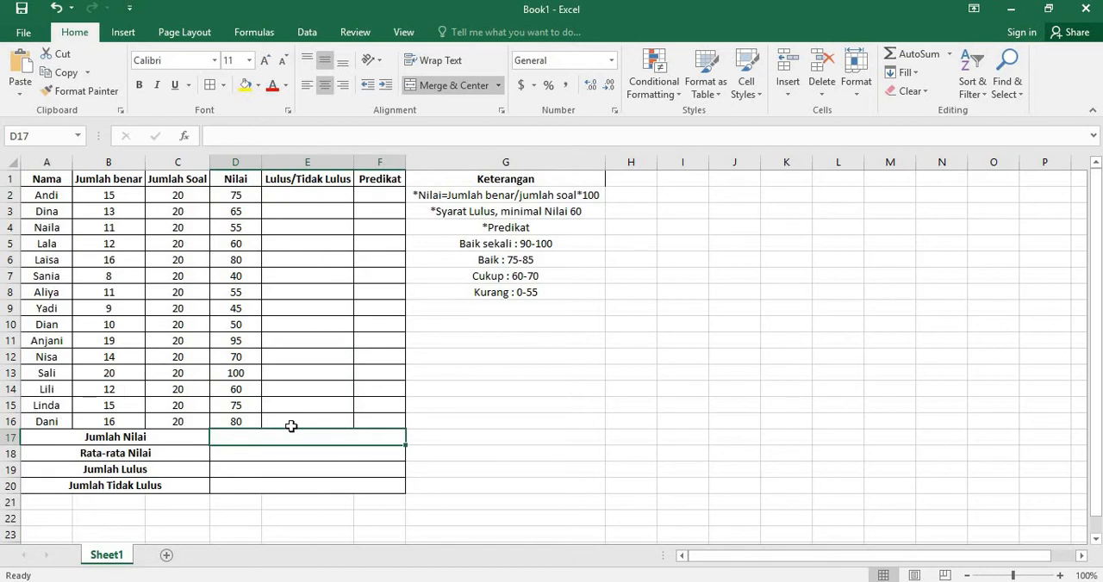
text(=)
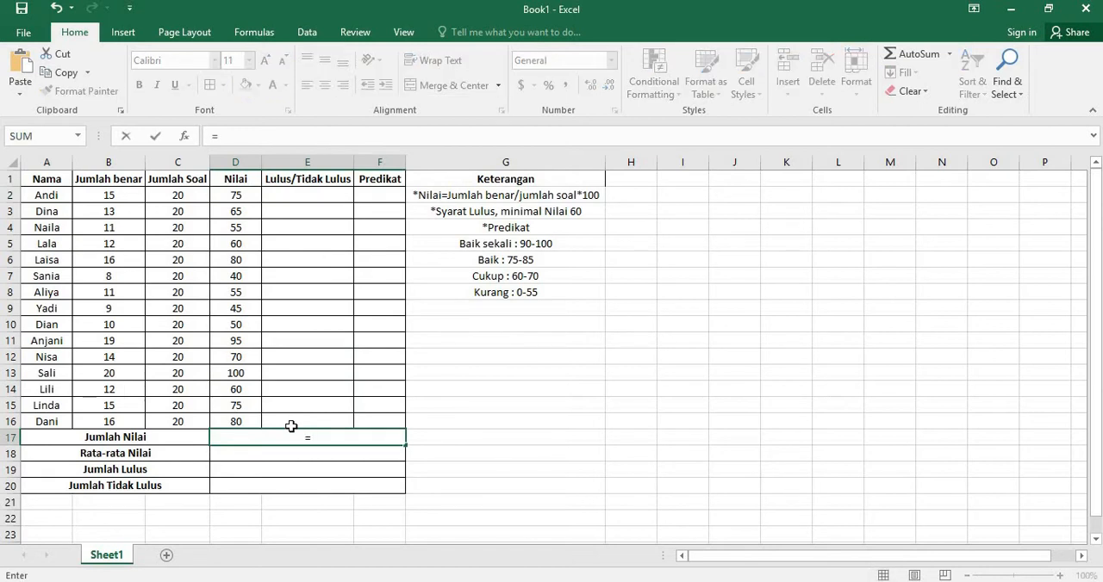
text(sum)
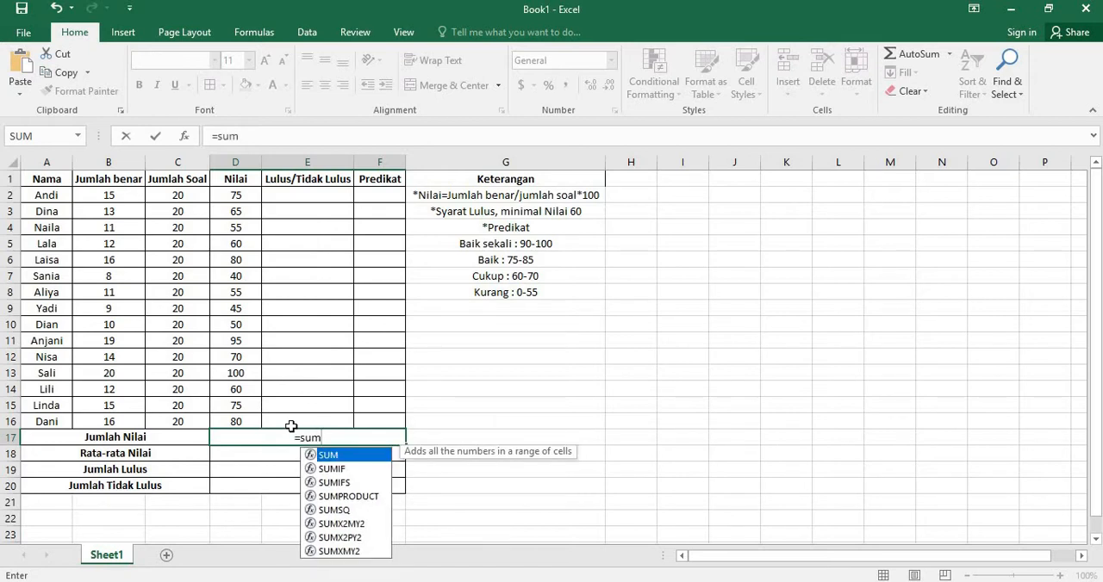
text(()
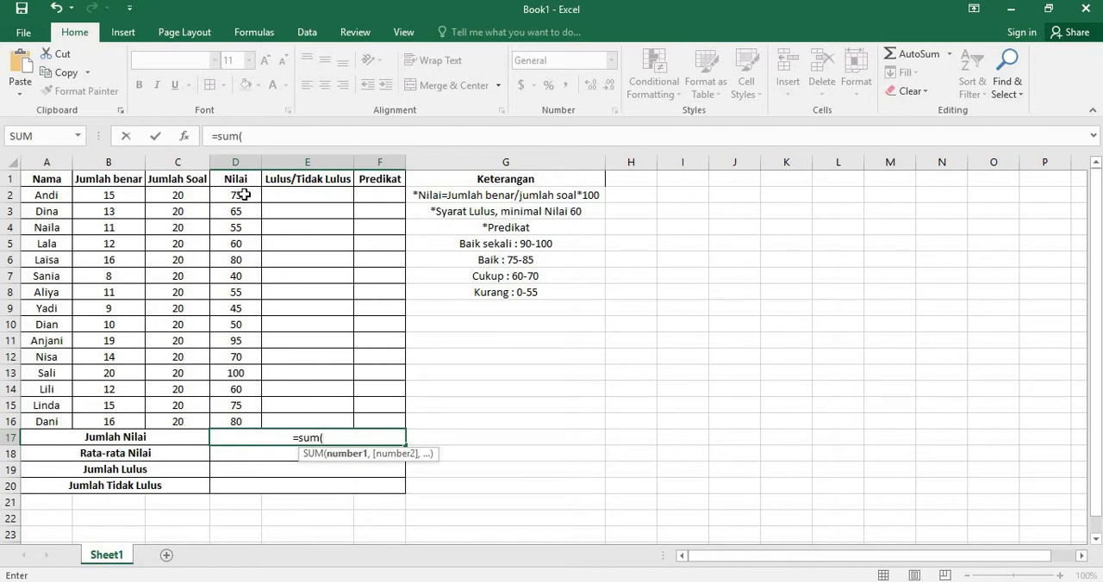
drag(245, 195, 240, 419)
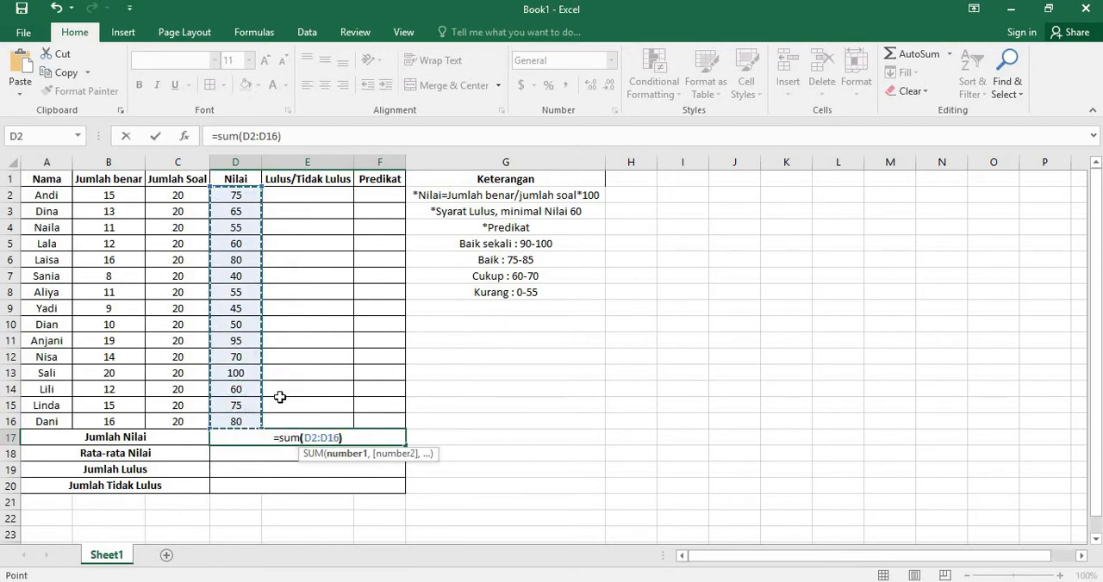
text())
key(Return)
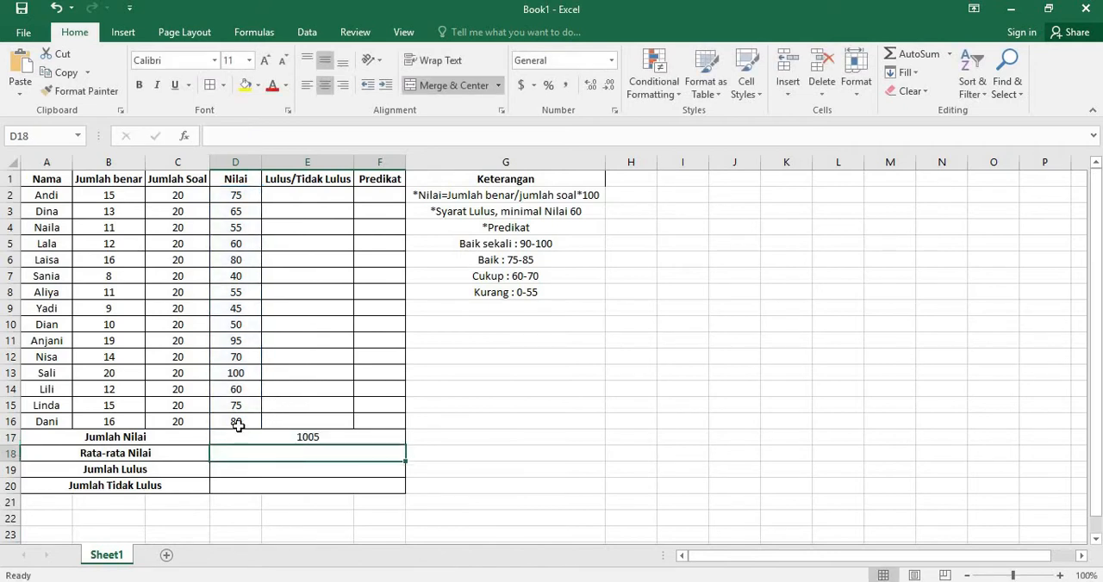
drag(237, 196, 258, 424)
click(332, 458)
click(426, 455)
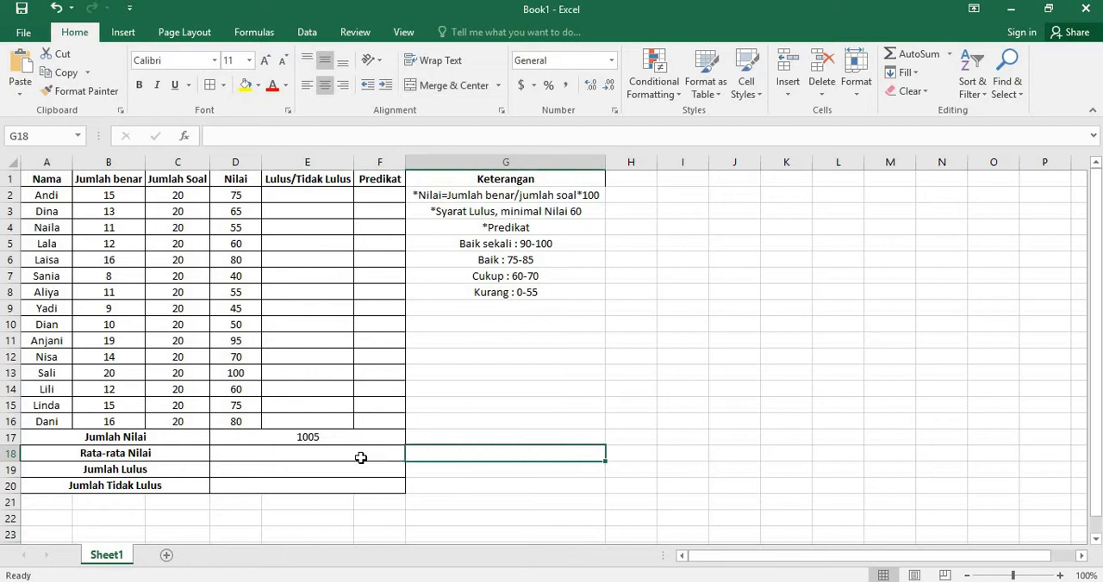
click(362, 457)
click(423, 458)
click(365, 457)
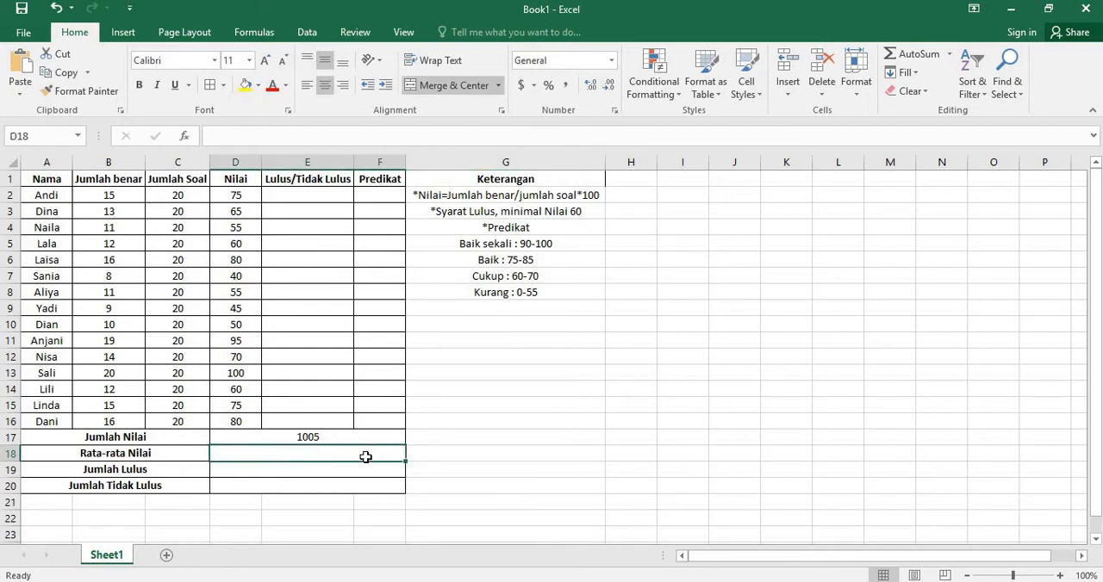
key(Right)
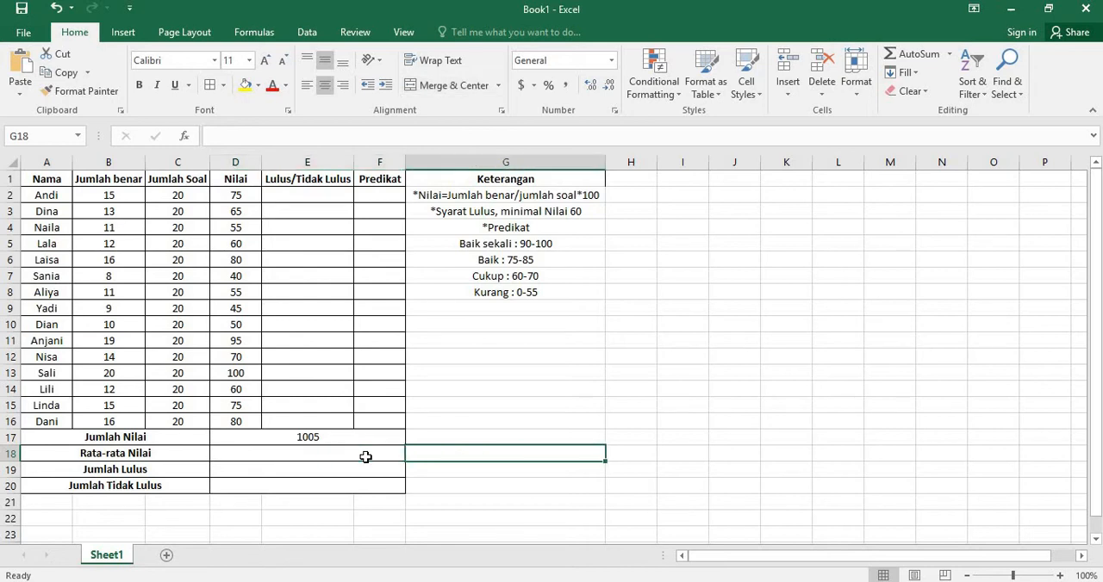
key(Left)
key(Up)
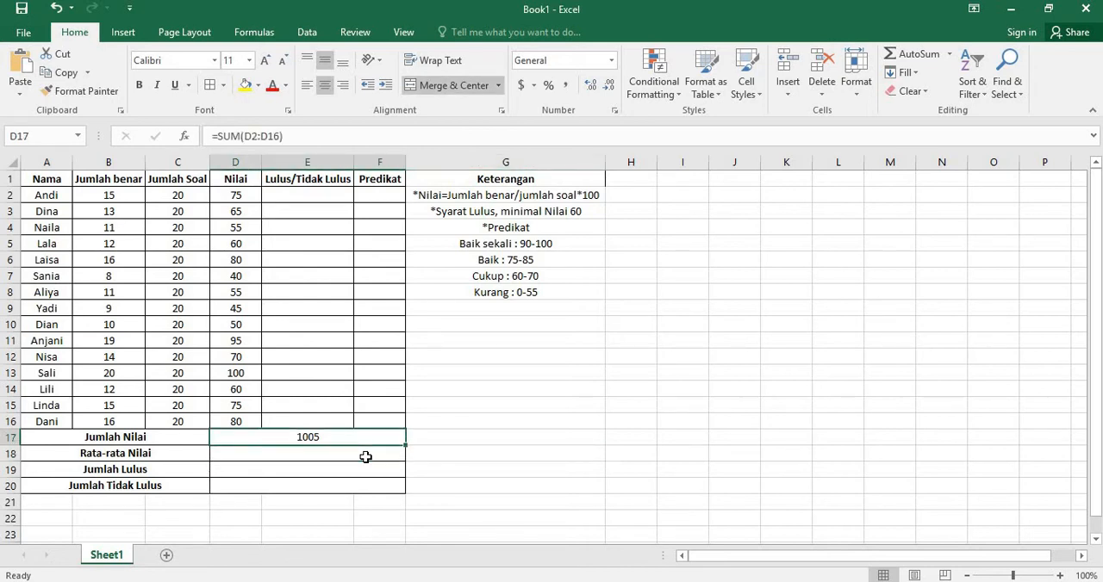
key(Down)
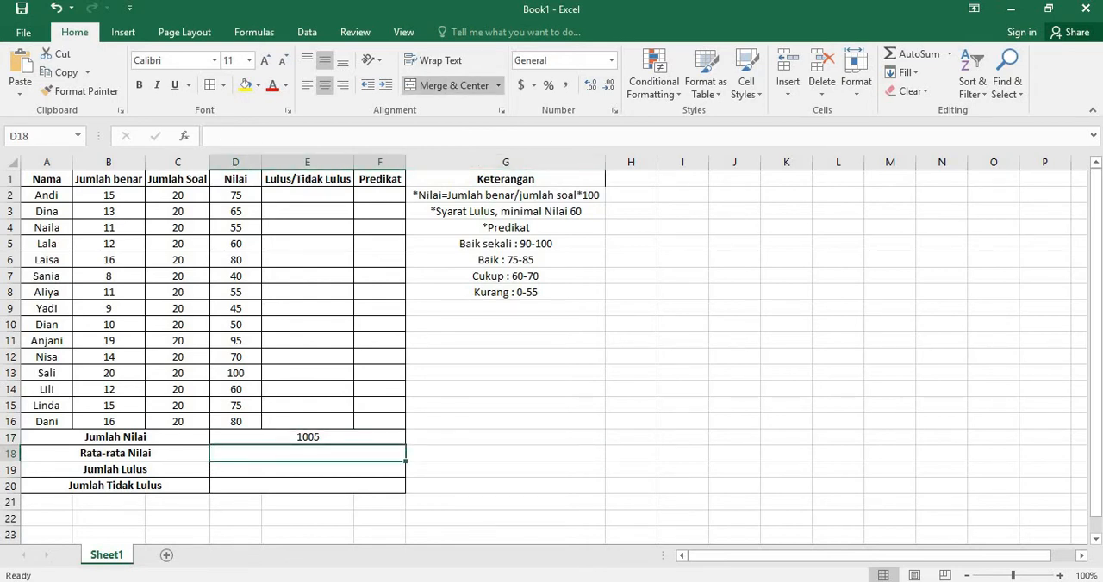
drag(46, 195, 54, 421)
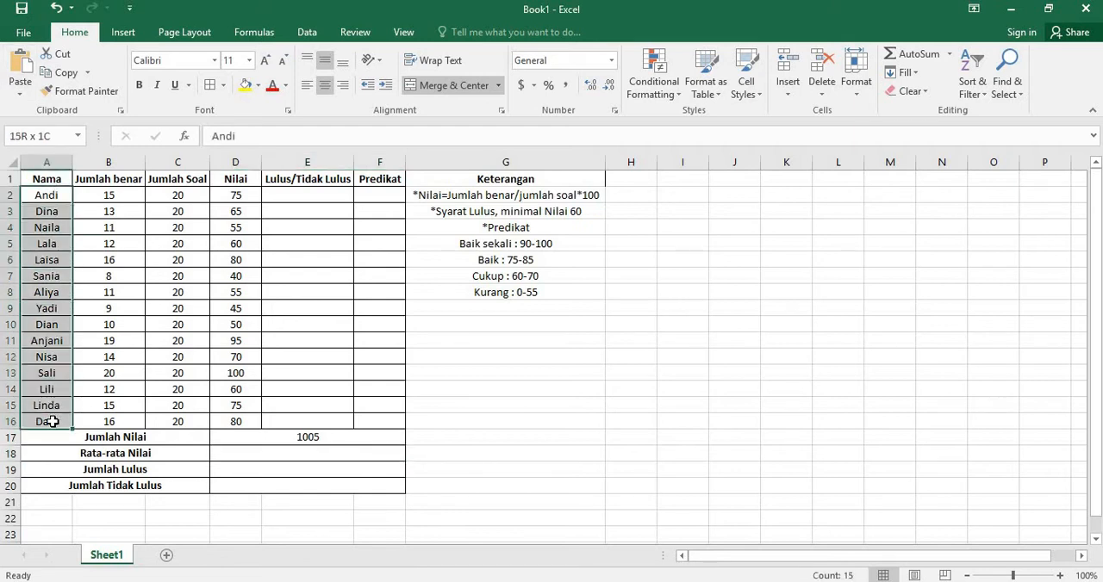
click(334, 457)
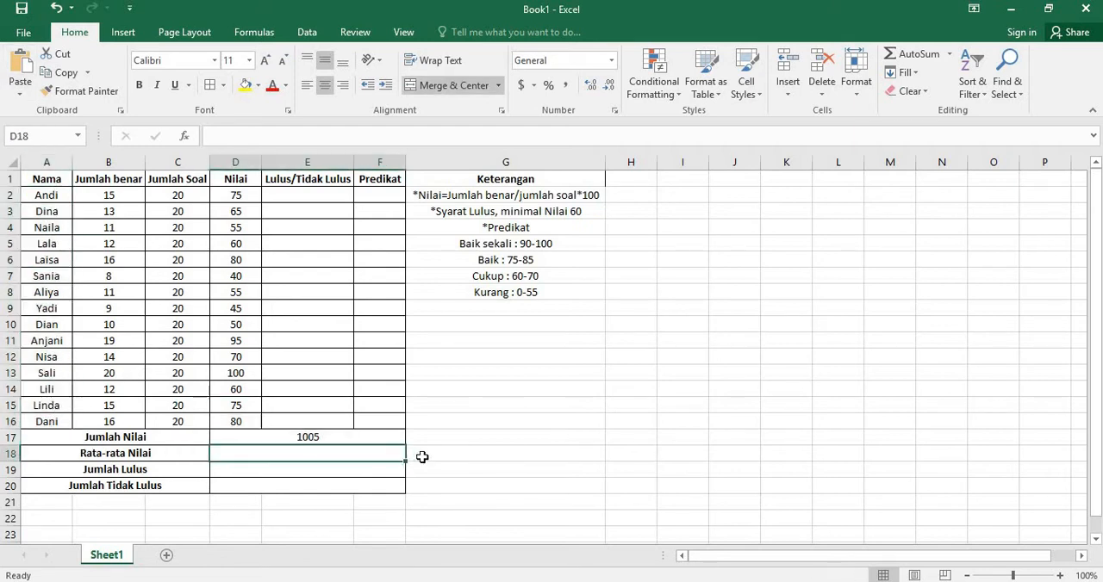
Step: Calculate a check average in G18, beside the Rata-rata Nilai row, with the formula =D17/15
click(426, 457)
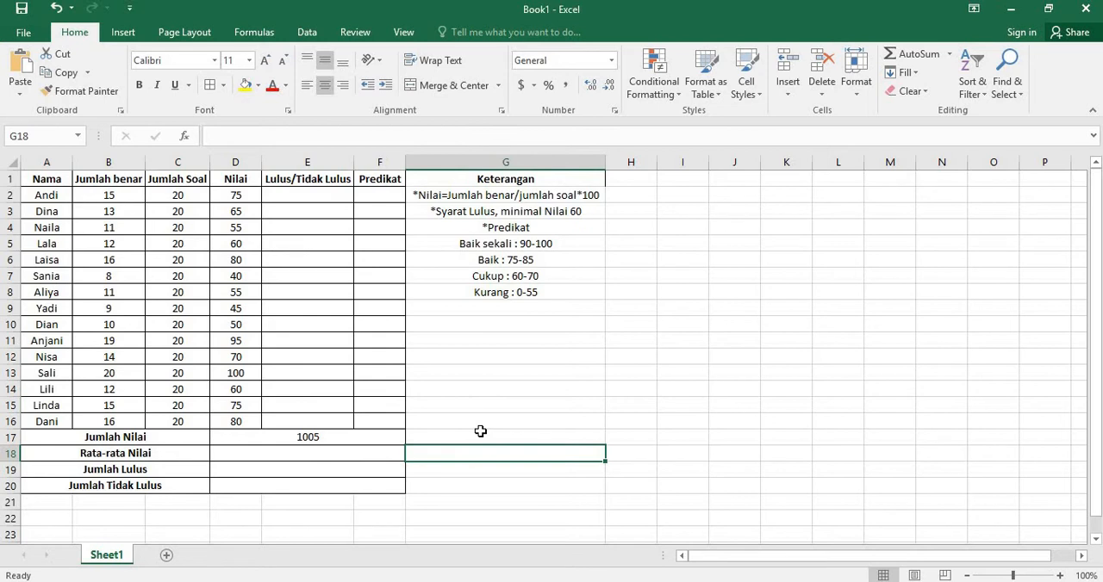
text(=)
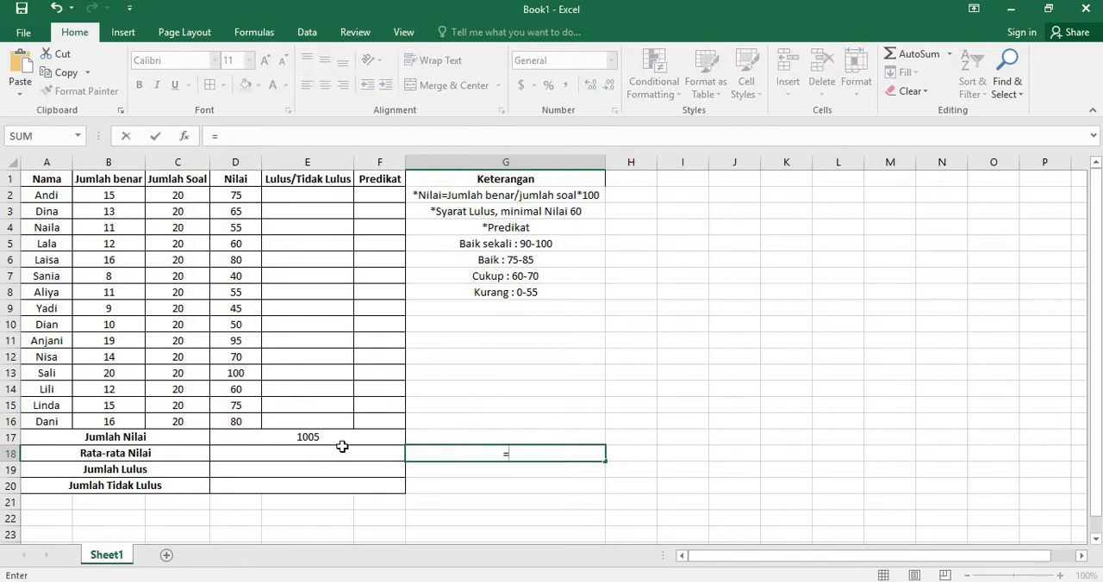
click(289, 437)
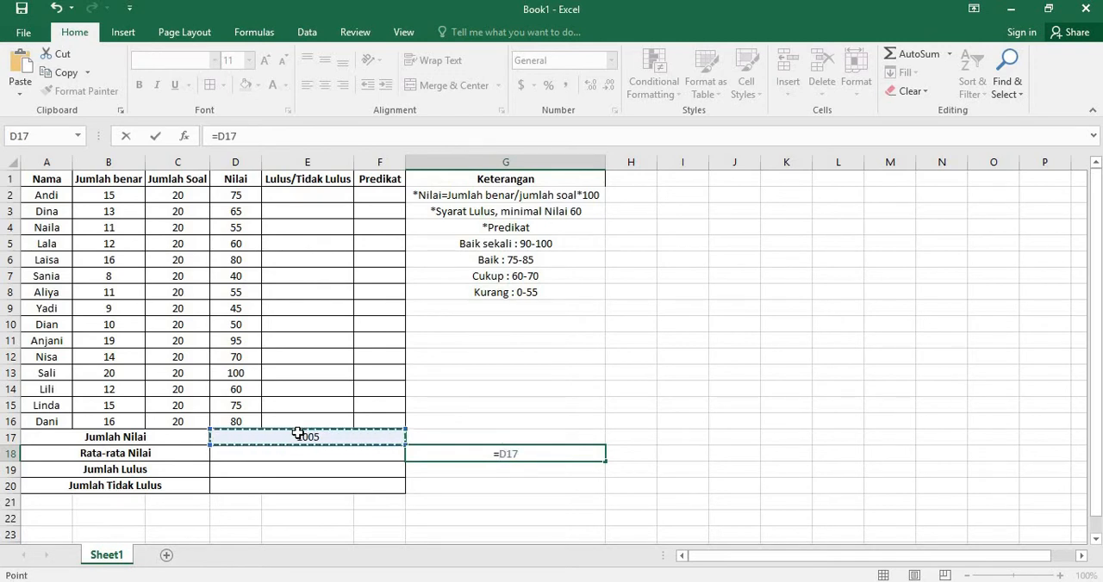
text(/15)
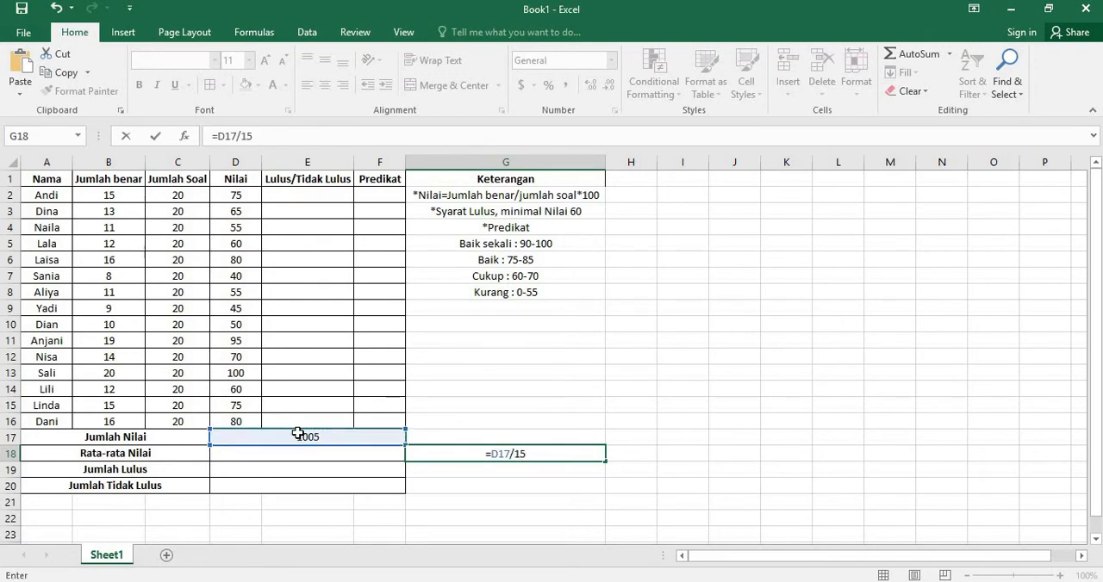
key(Return)
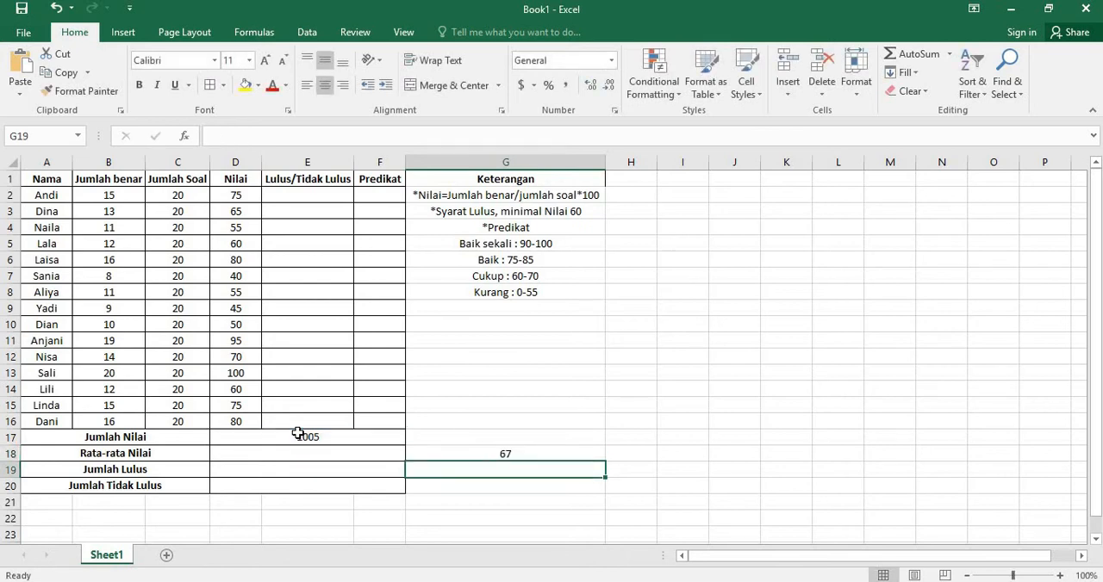
Step: Calculate the average score in the Rata-rata Nilai cell D18 with the formula =AVERAGE(D2:D16)
click(375, 450)
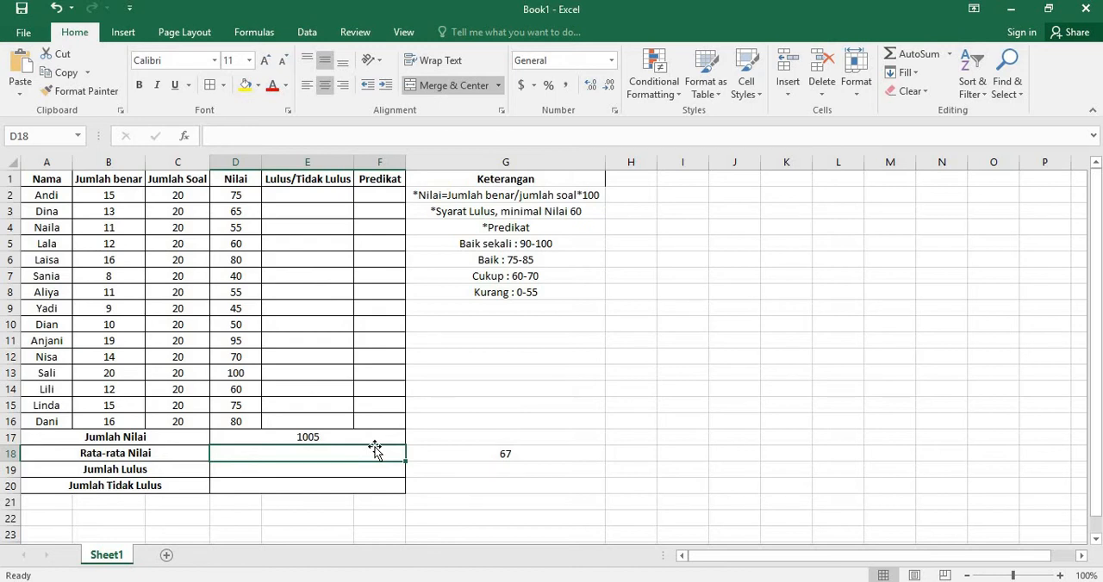
text(=avera)
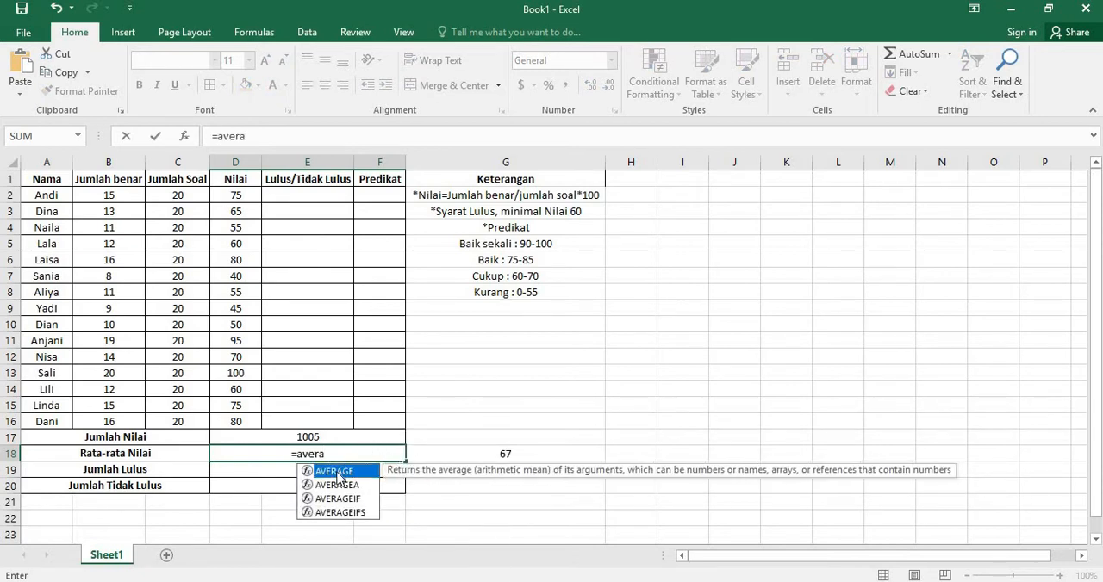
double_click(338, 474)
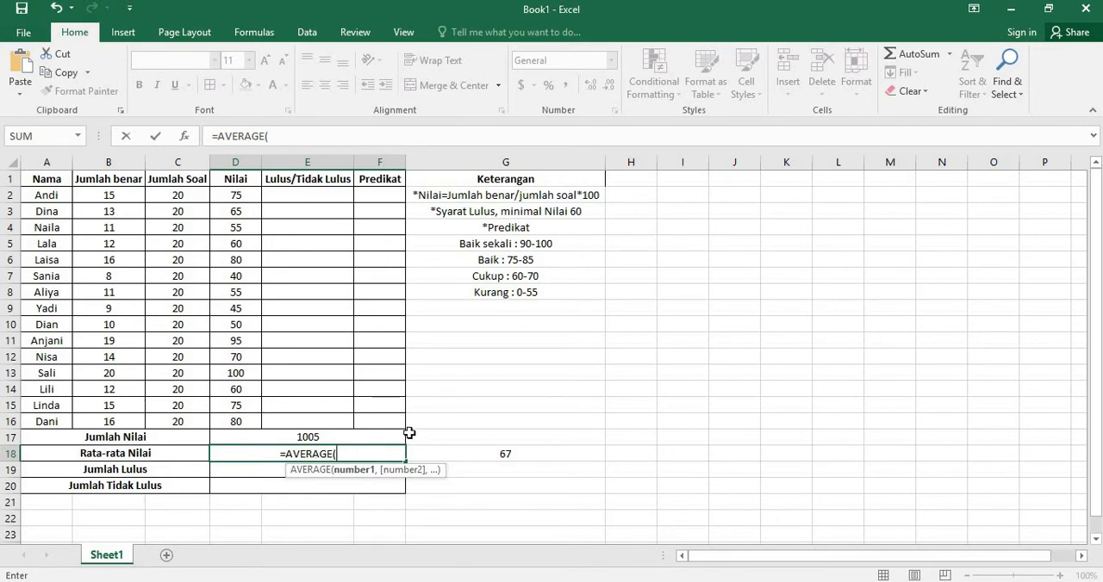
drag(238, 198, 247, 414)
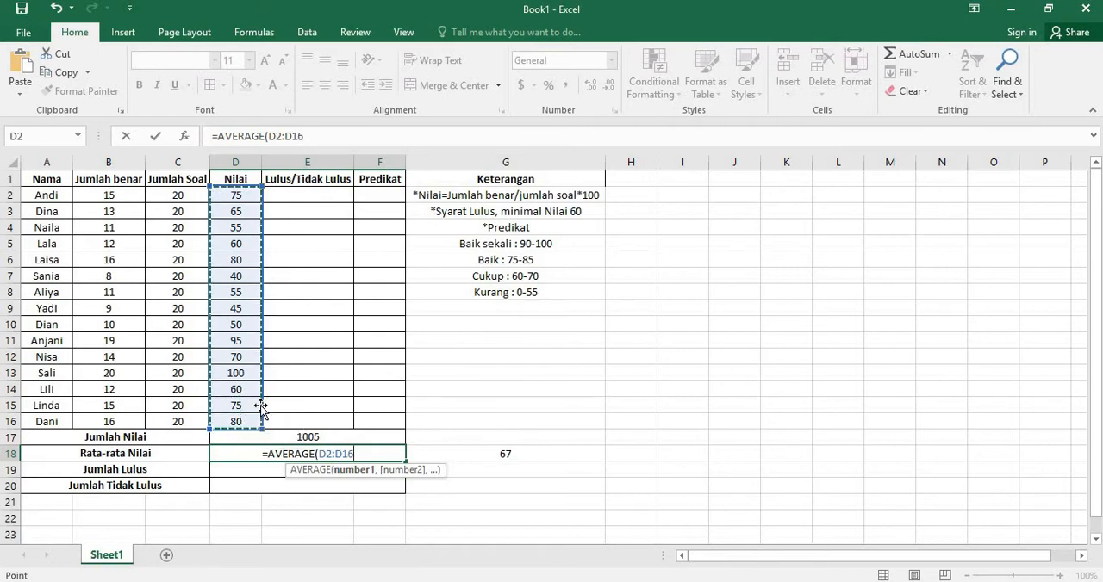
text())
key(Return)
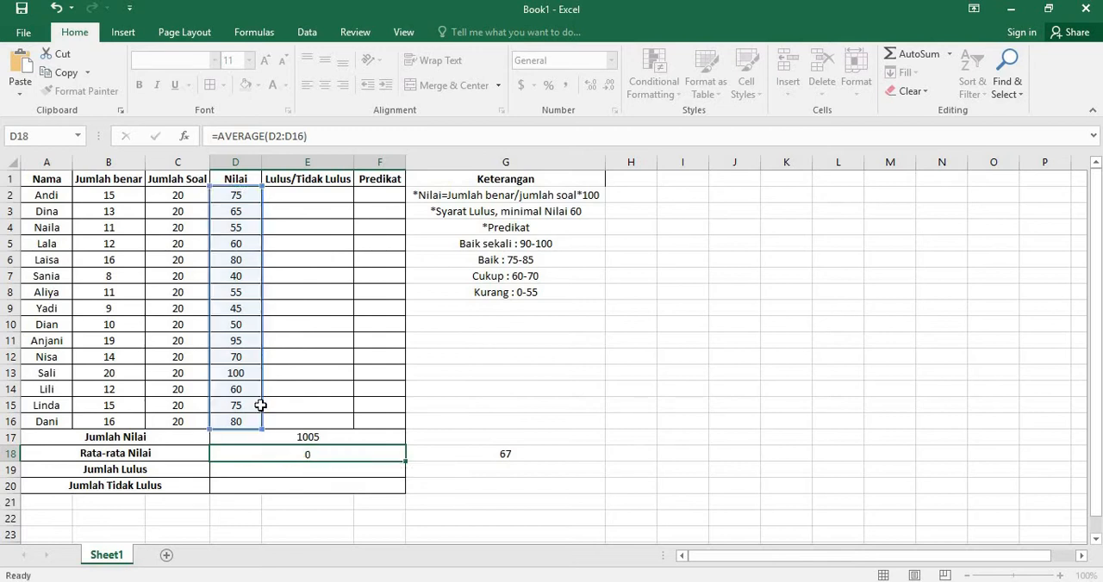
Step: Compare the average in D18 with the check calculation in G18 and clear G18
click(312, 454)
click(477, 451)
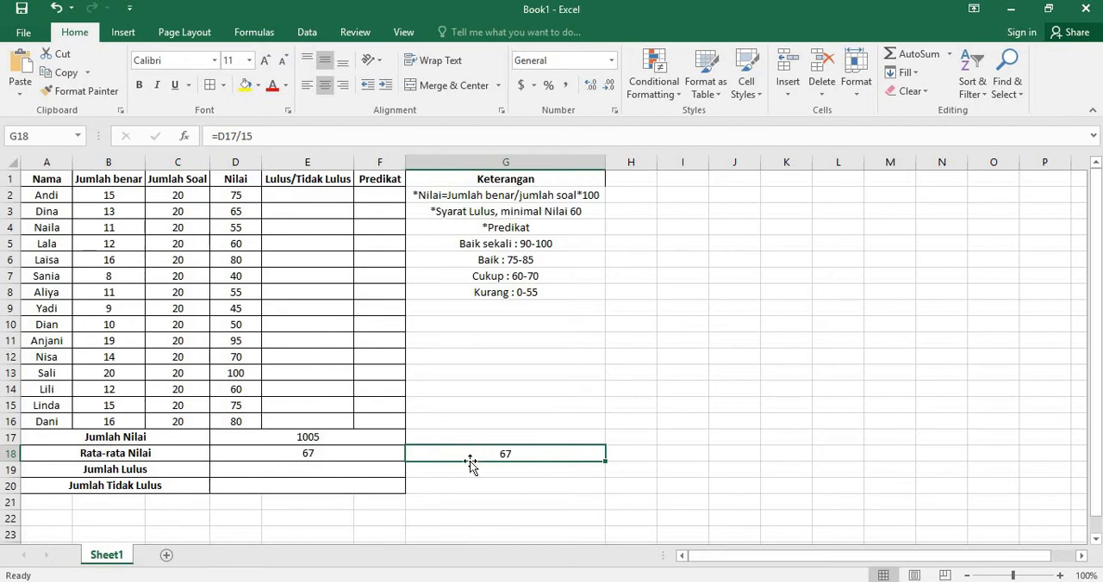
key(Delete)
click(378, 461)
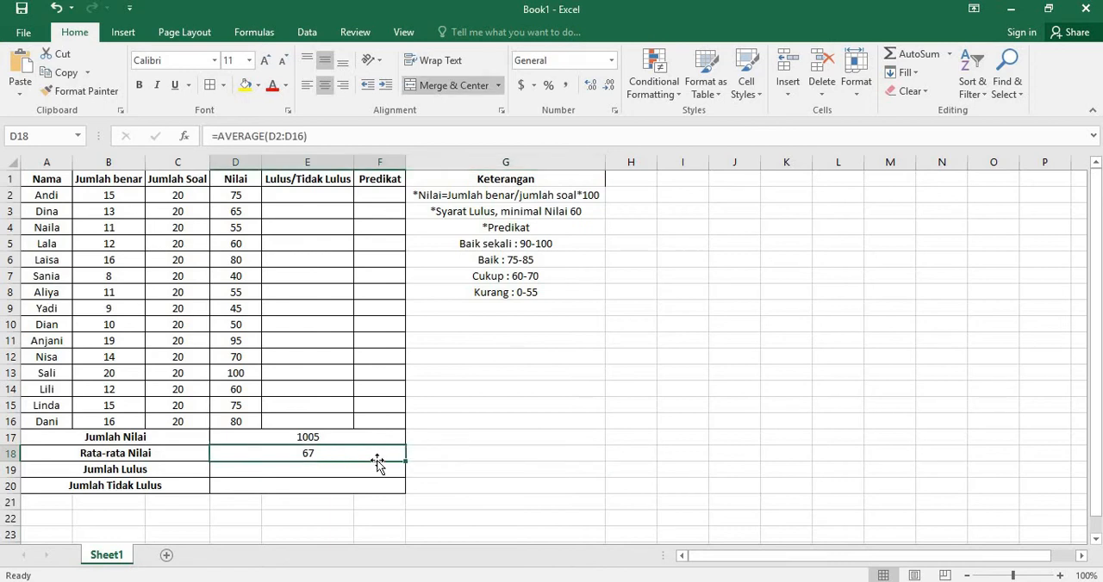
key(Up)
key(Left)
key(Right)
key(Up)
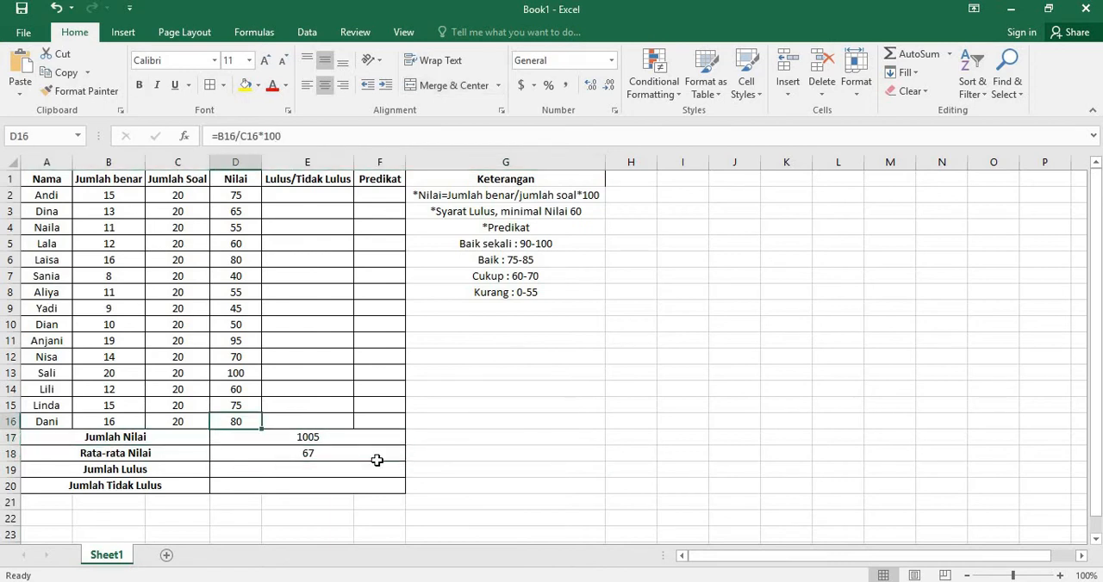
key(Up)
key(Up)
key(Up)
key(Up)
key(Up)
key(Up)
key(Up)
key(Up)
key(Up)
key(Up)
key(Up)
key(Up)
key(Up)
key(Up)
key(Up)
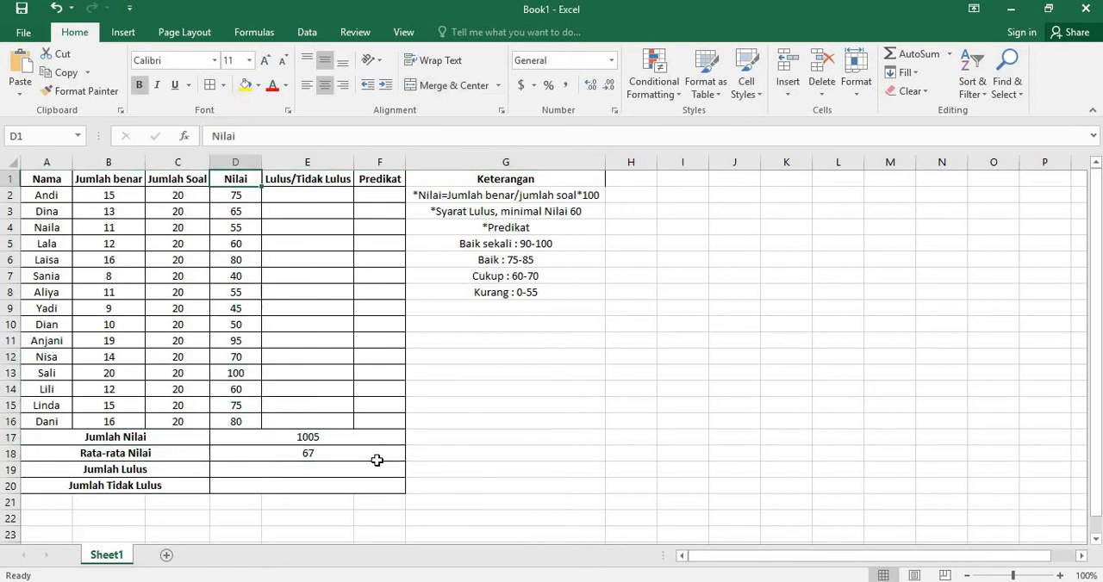
key(Down)
key(Down)
key(Down)
key(Down)
key(Down)
key(Down)
key(Down)
key(Down)
key(Down)
key(Down)
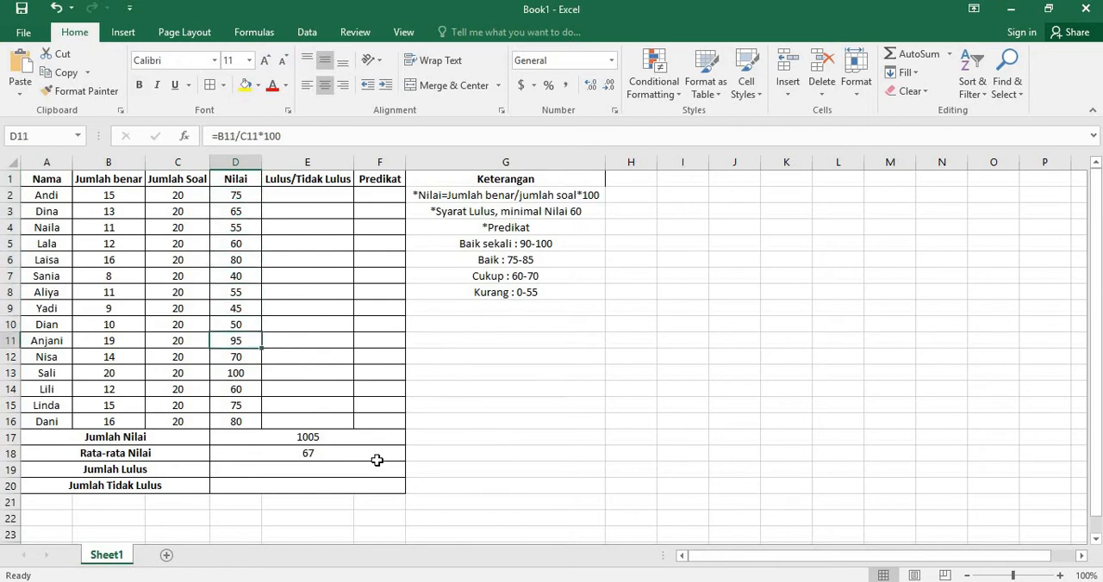
key(Down)
key(Down)
key(Down)
key(Down)
key(Down)
key(Down)
key(Down)
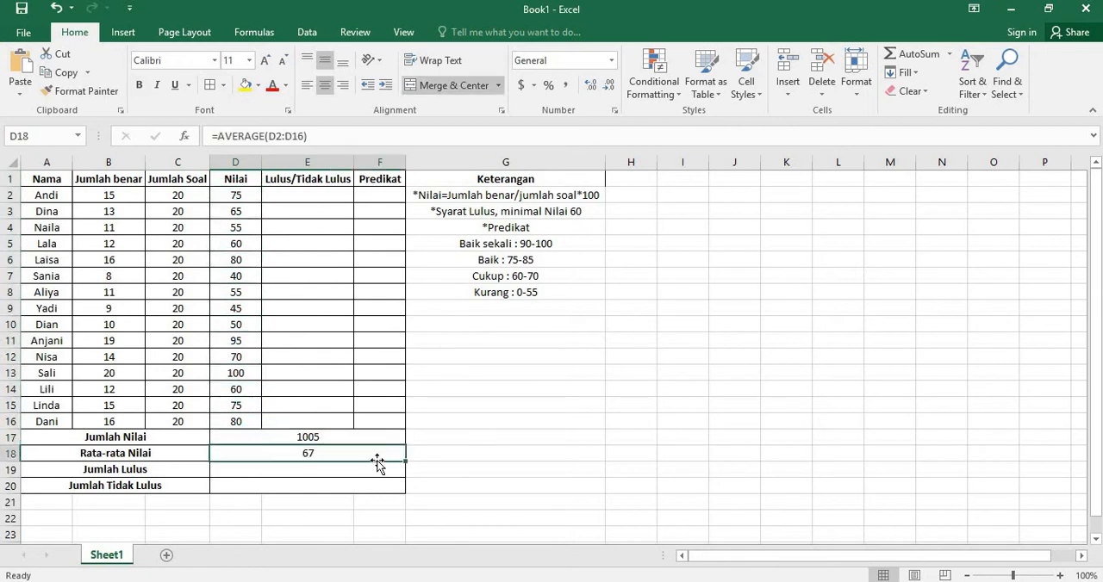
key(Up)
key(Up)
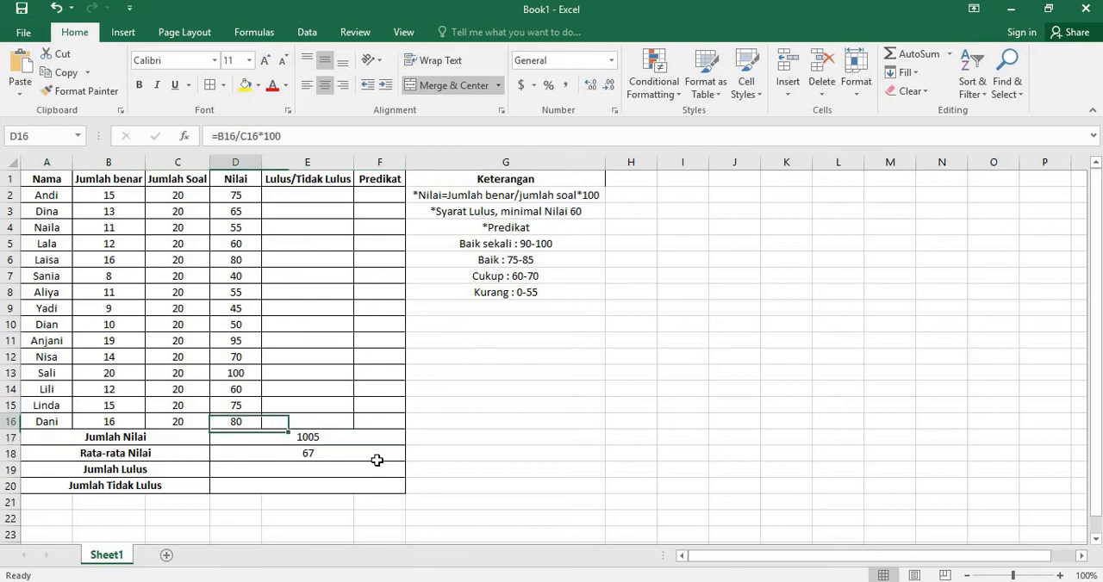
key(Up)
key(Up)
key(Right)
key(Up)
key(Up)
key(Up)
key(Up)
key(Up)
key(Up)
key(Up)
key(Up)
key(Up)
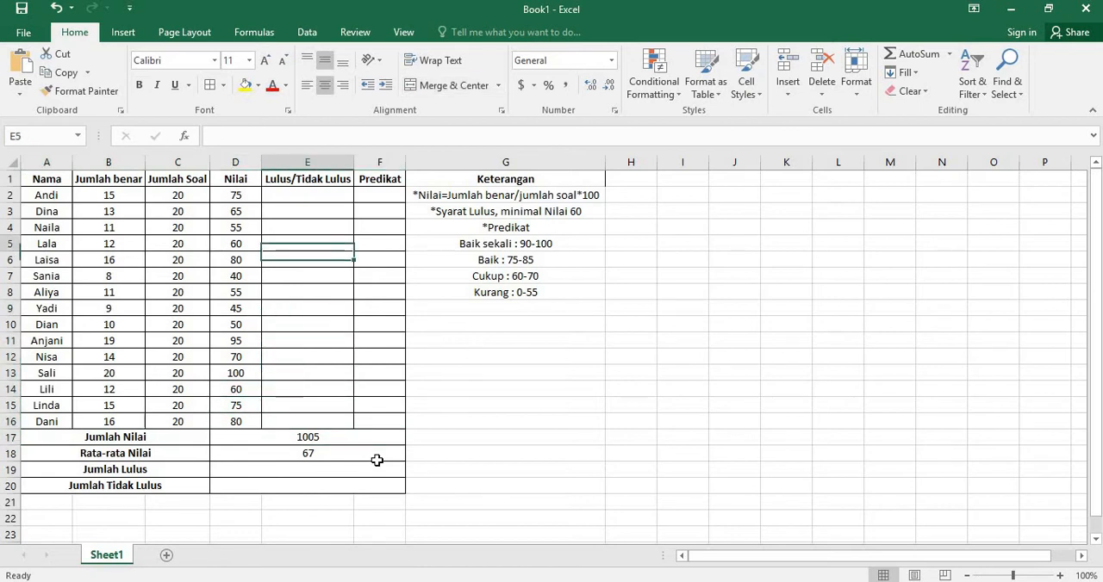
key(Up)
key(Up)
key(Up)
key(Up)
key(Down)
key(Up)
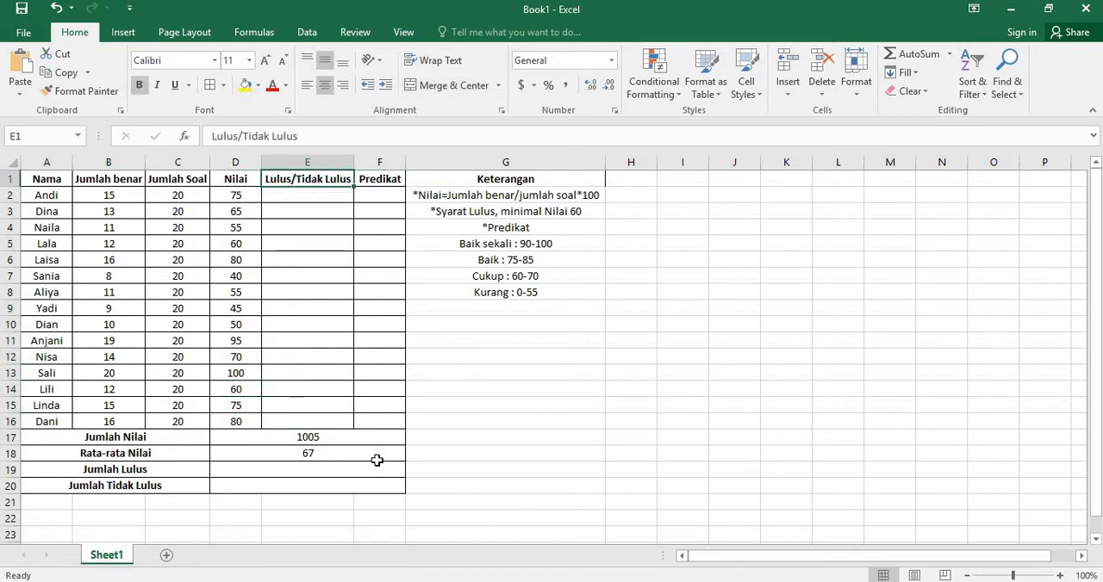
key(Down)
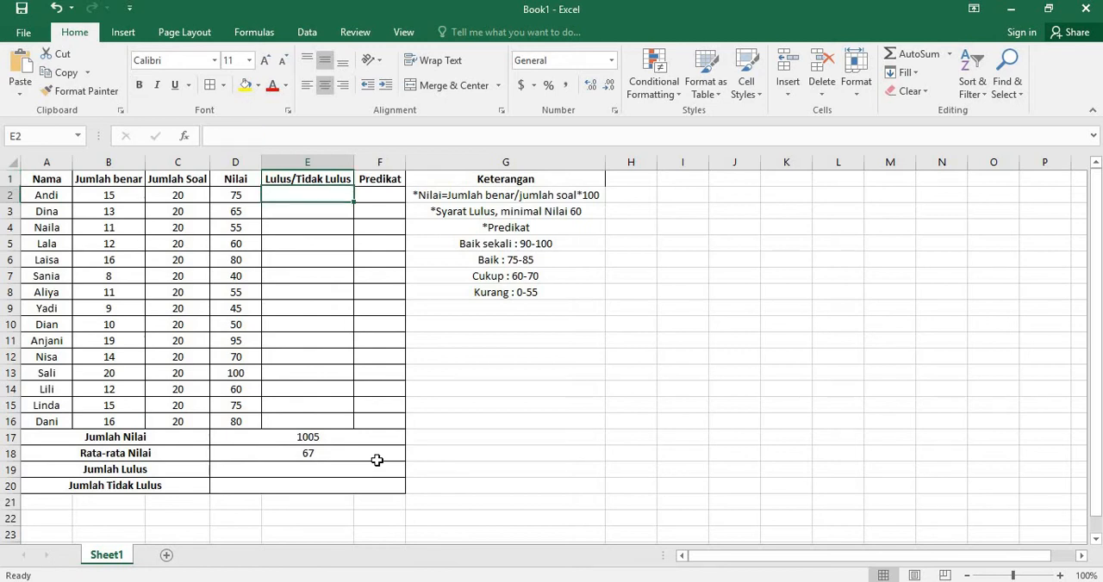
key(Left)
key(Right)
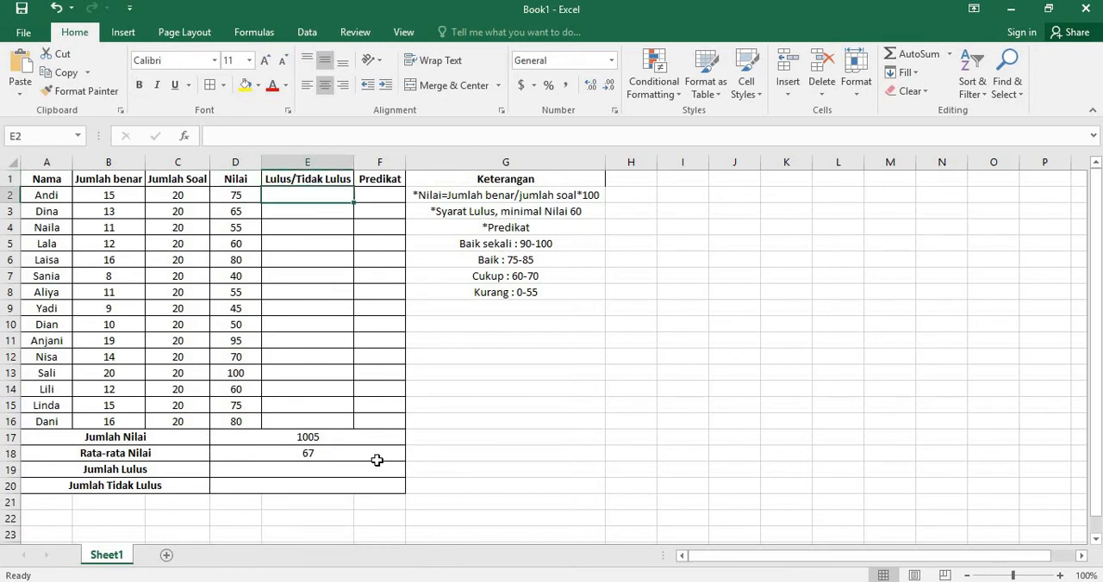
Step: Start an IF formula in the Lulus/Tidak Lulus cell E2 that tests D2>59, following the minimum passing score in the Keterangan notes
click(457, 211)
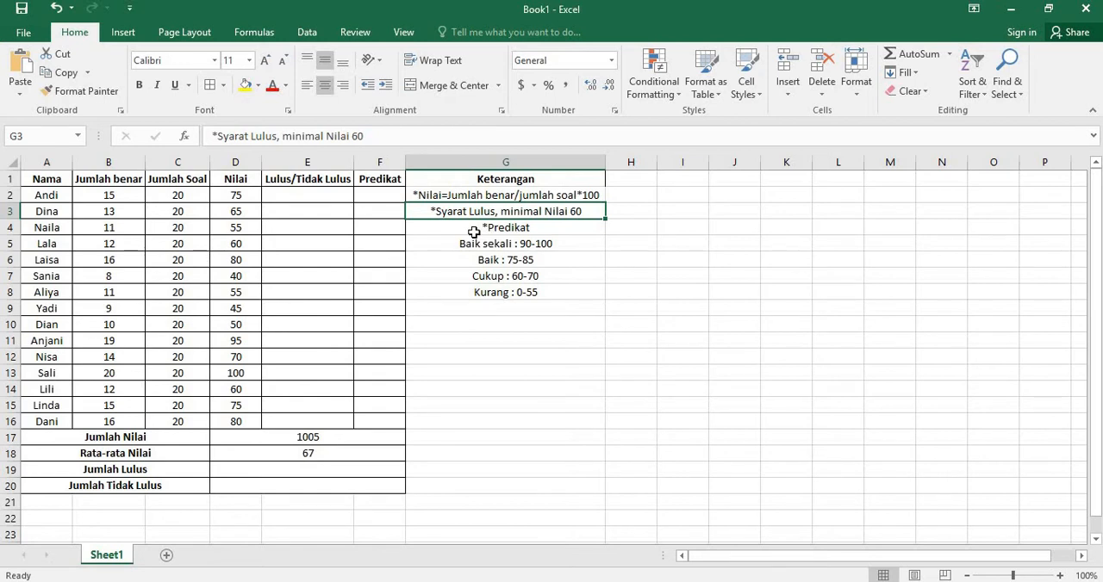
click(474, 231)
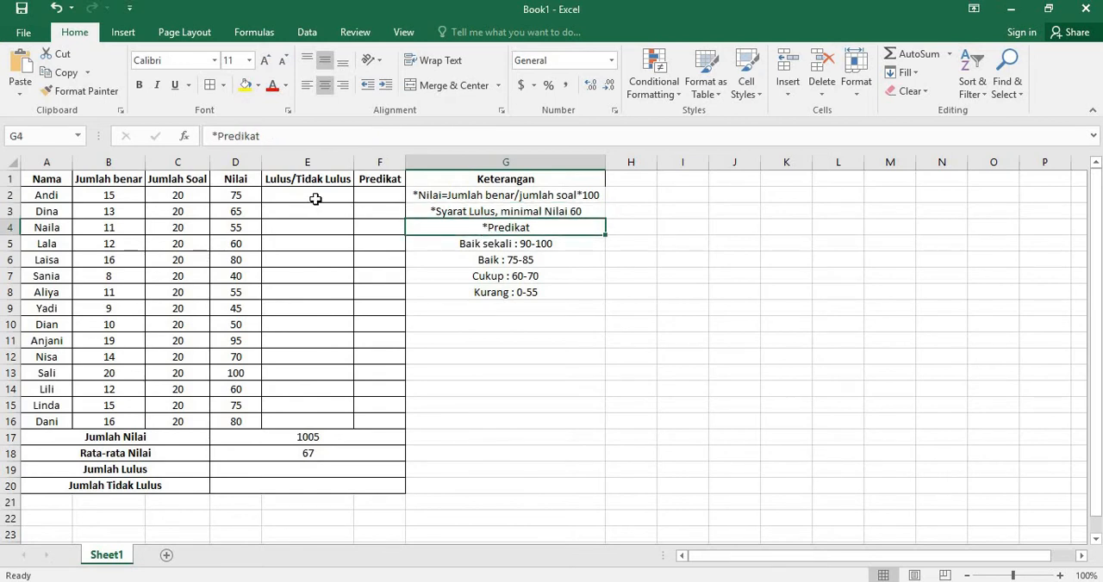
click(315, 199)
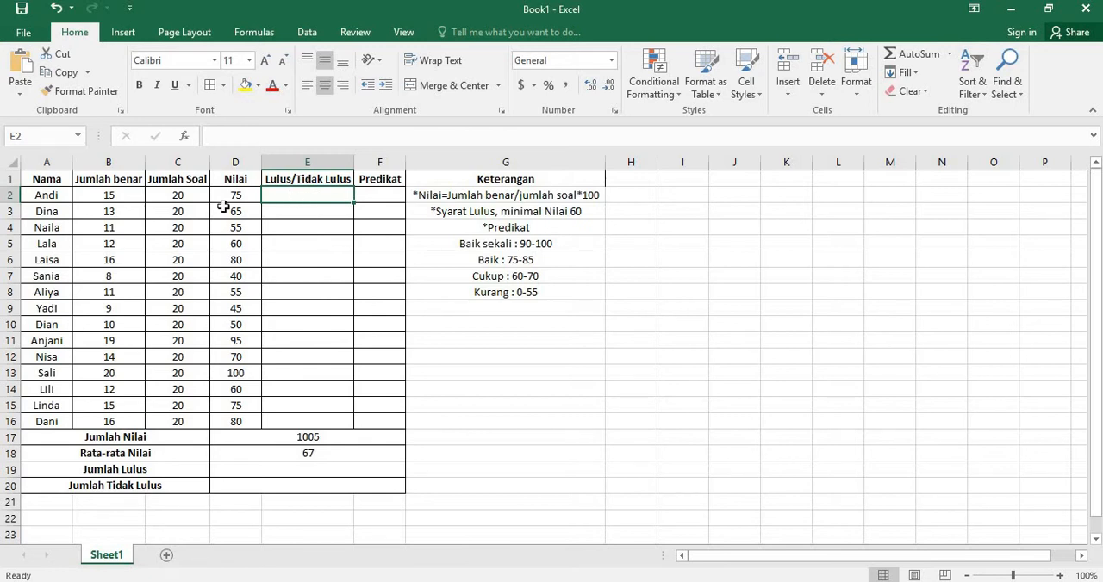
drag(232, 196, 238, 423)
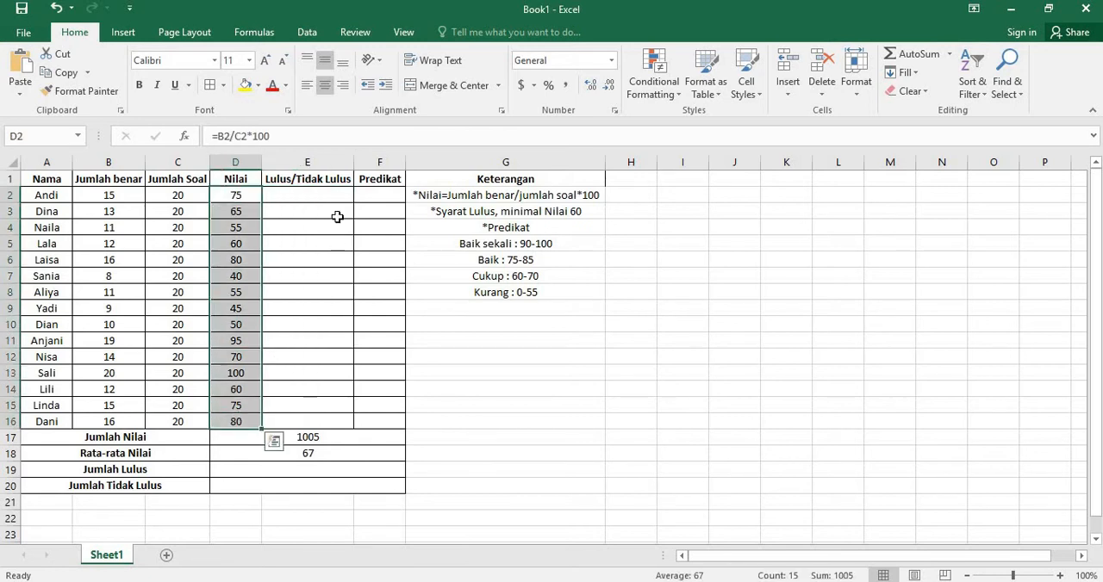
click(311, 193)
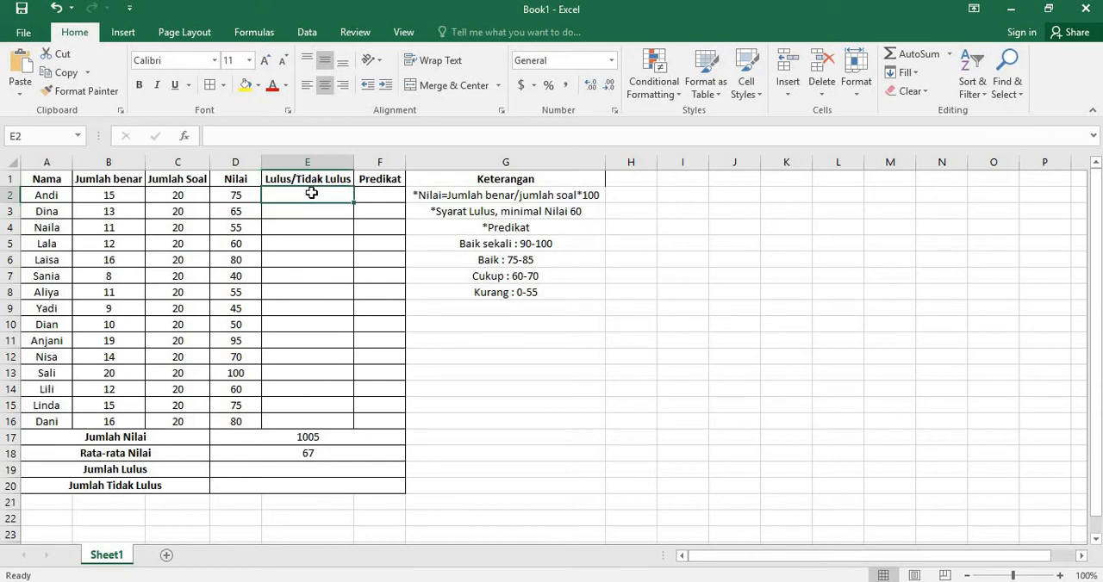
text(=)
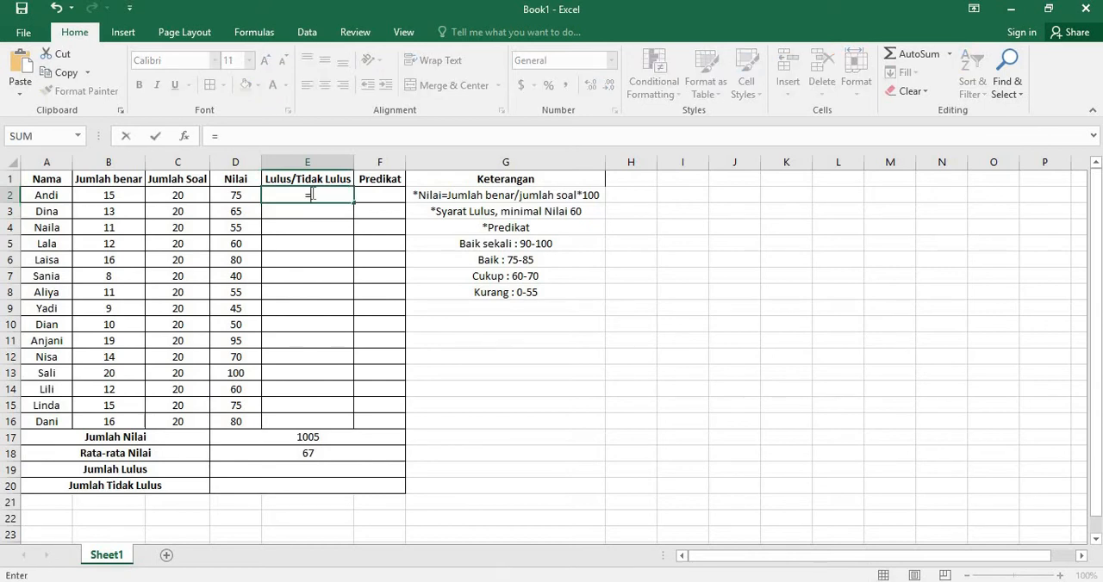
text(if)
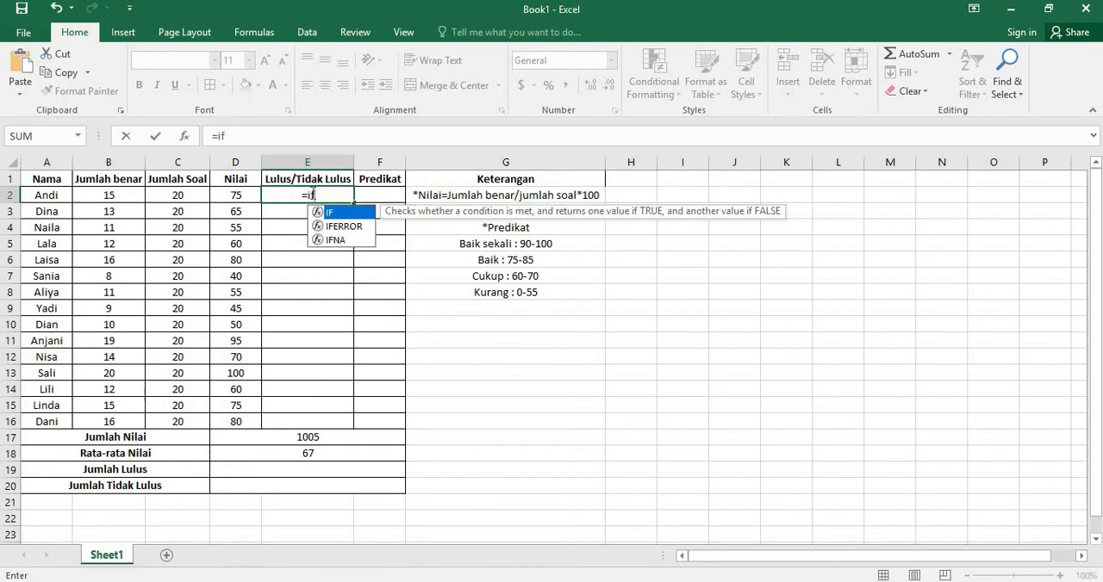
text(()
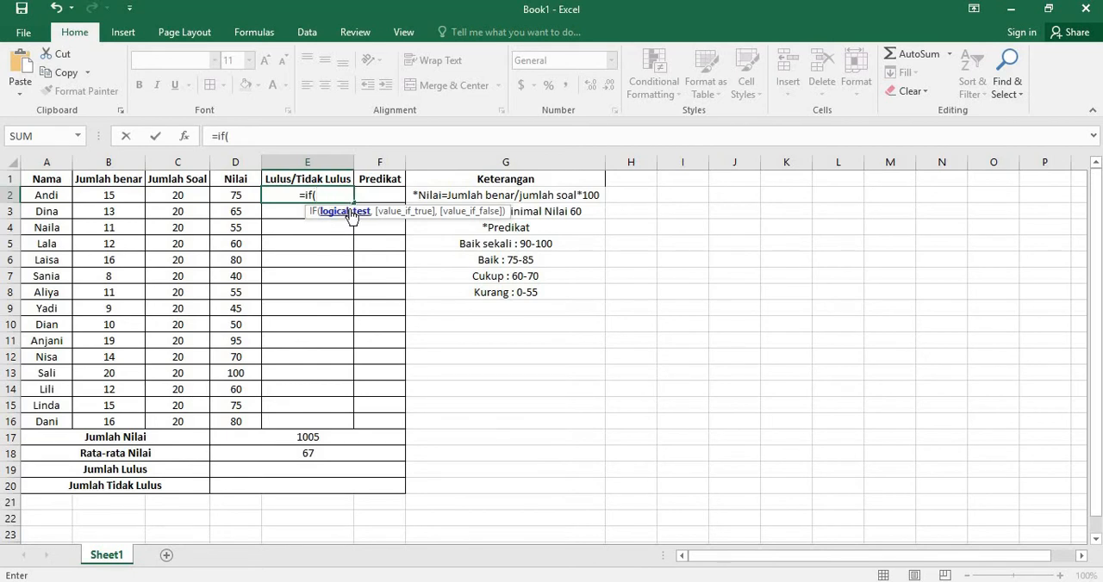
click(238, 196)
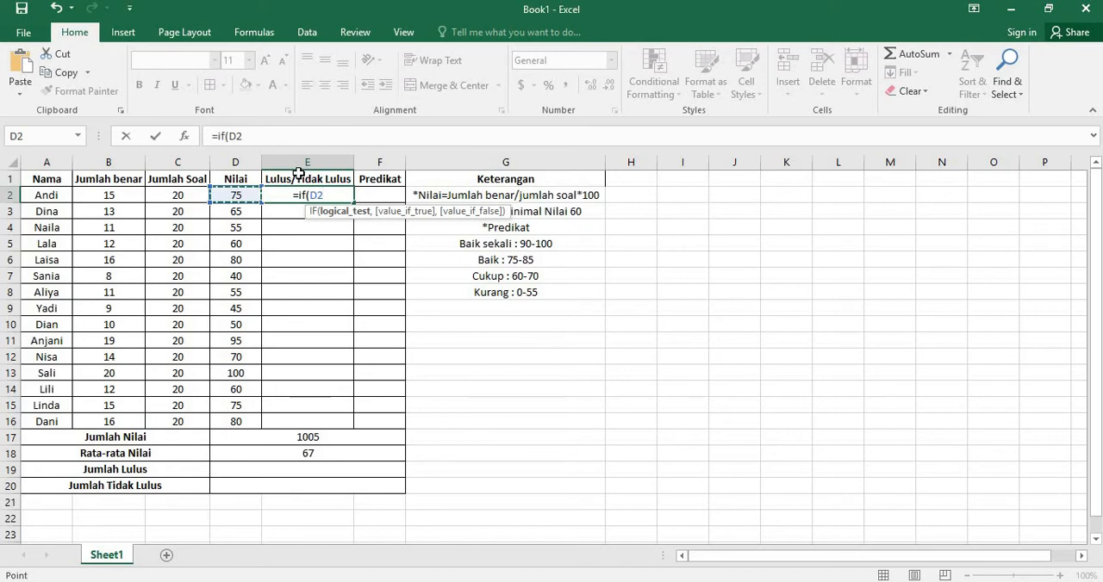
text(>)
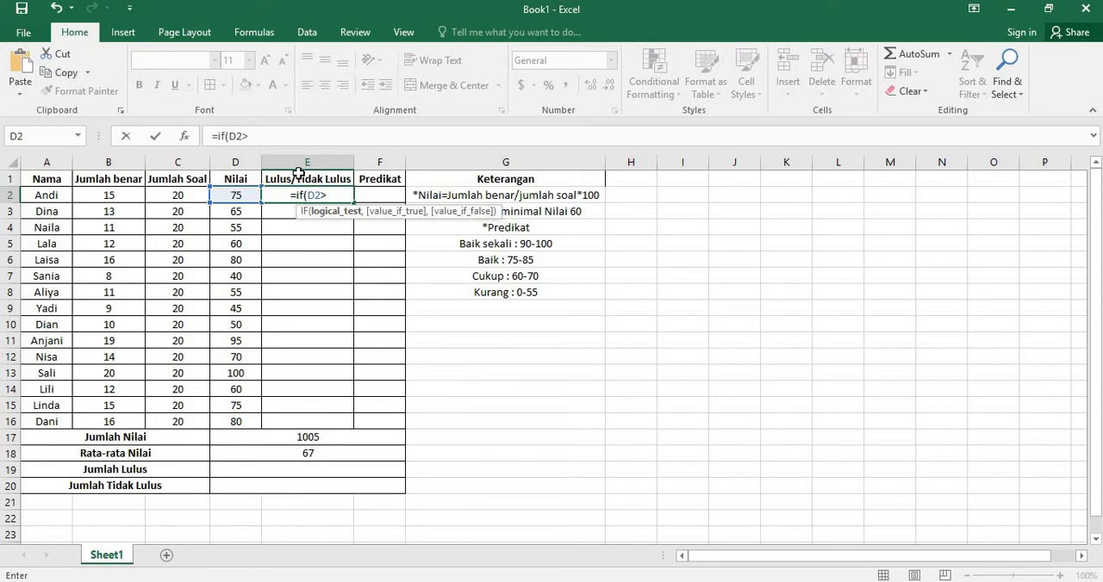
text(5)
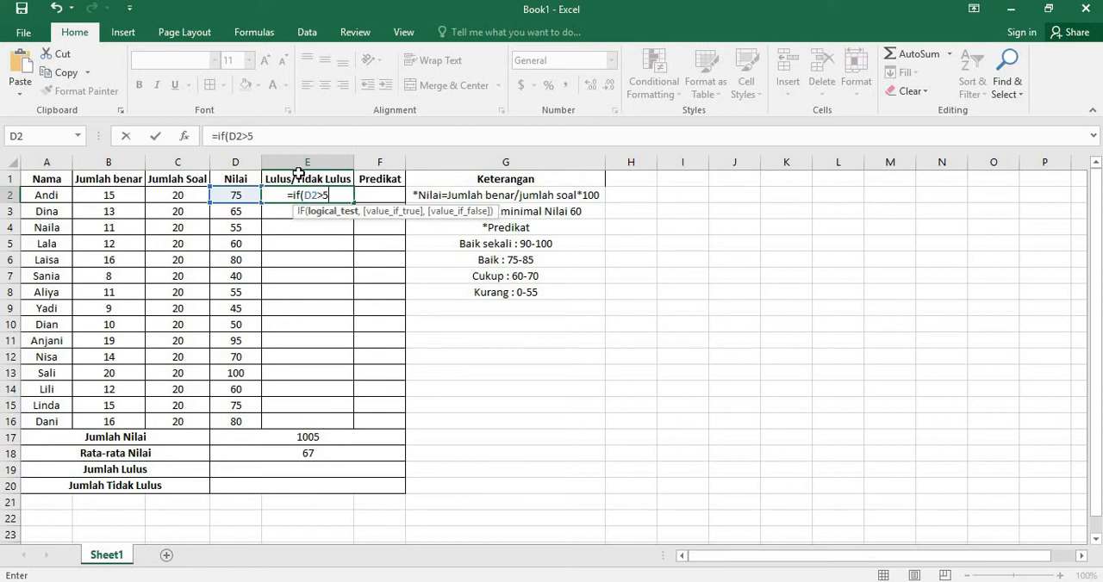
text(9)
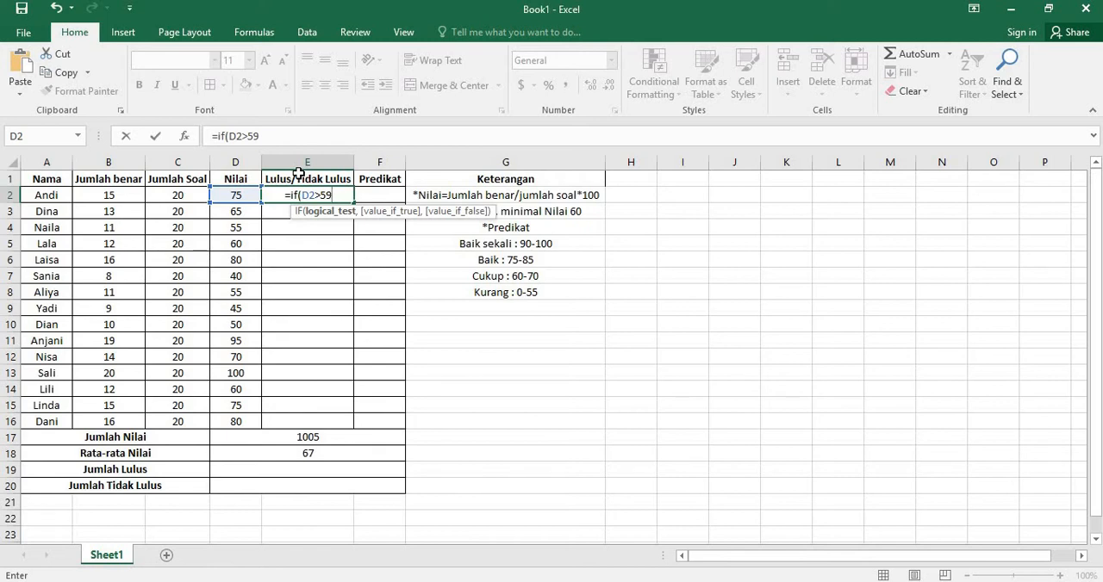
text(,)
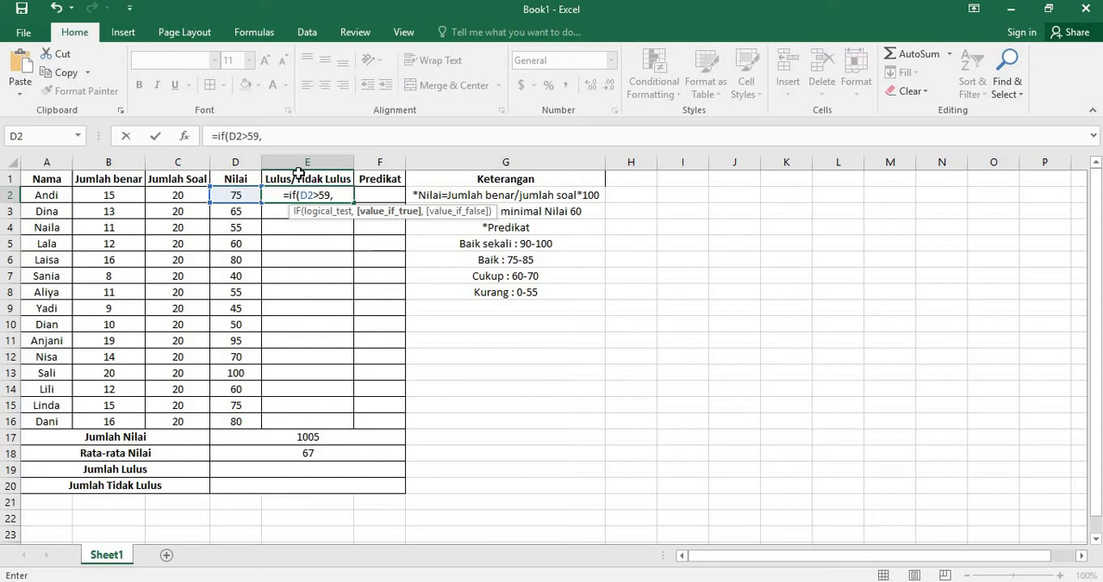
Step: Set the E2 formula's value-if-true argument to the quoted text "Lulus"
text(Lu)
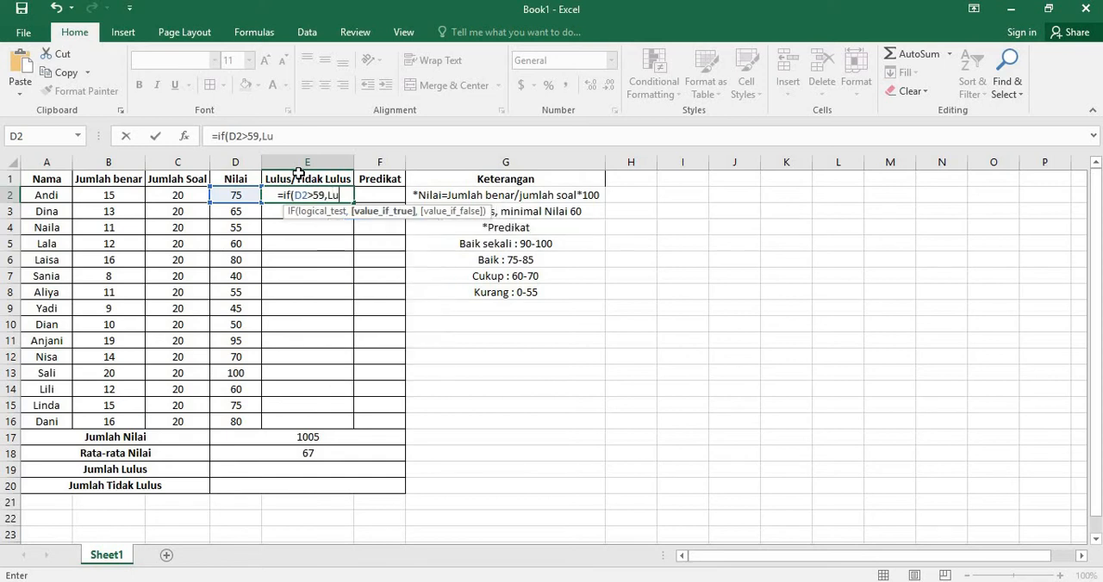
text(lus)
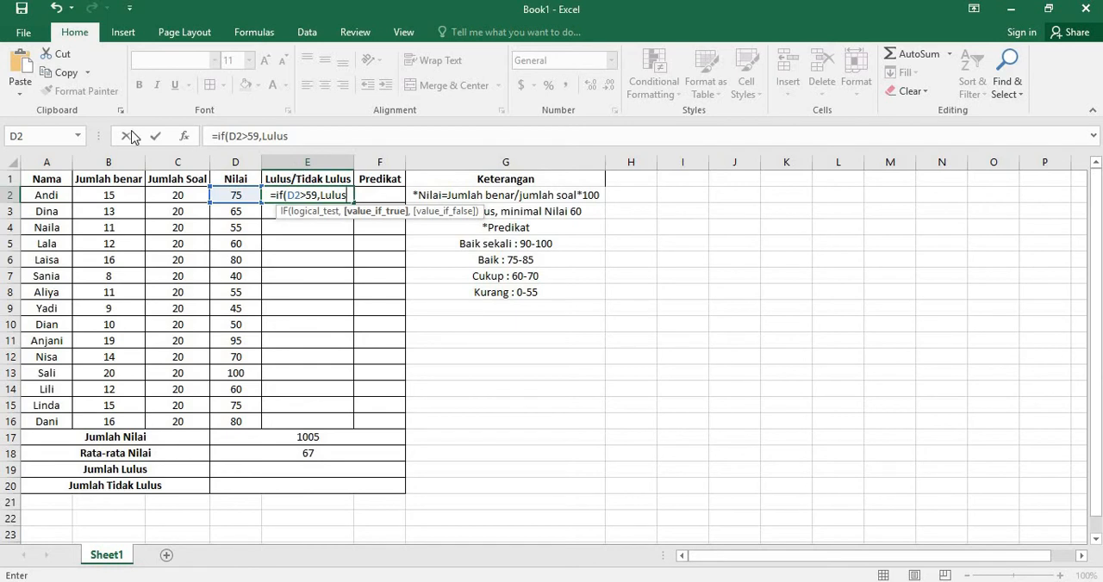
click(264, 136)
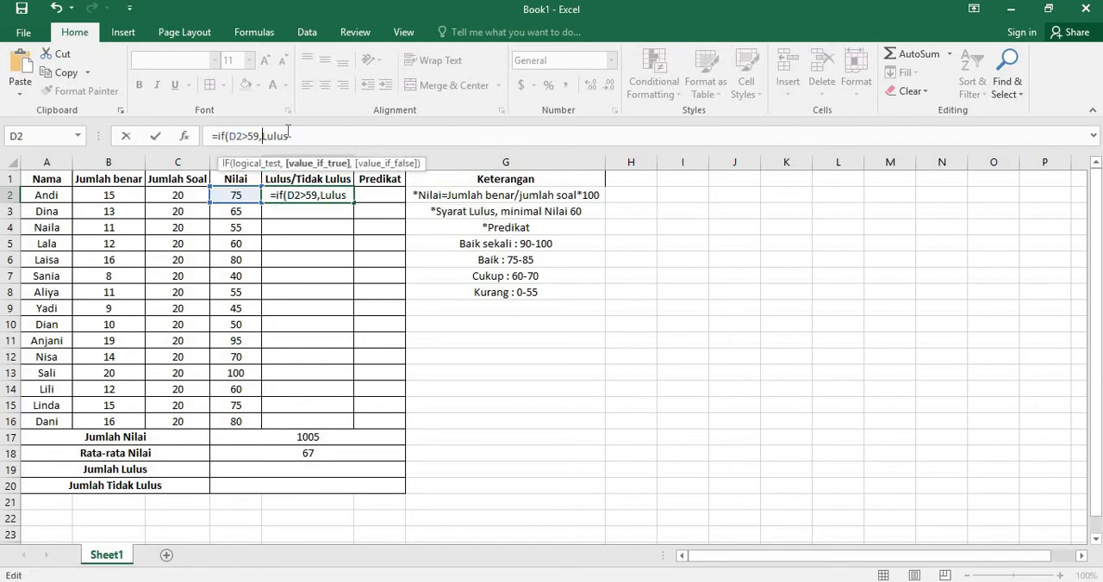
text(")
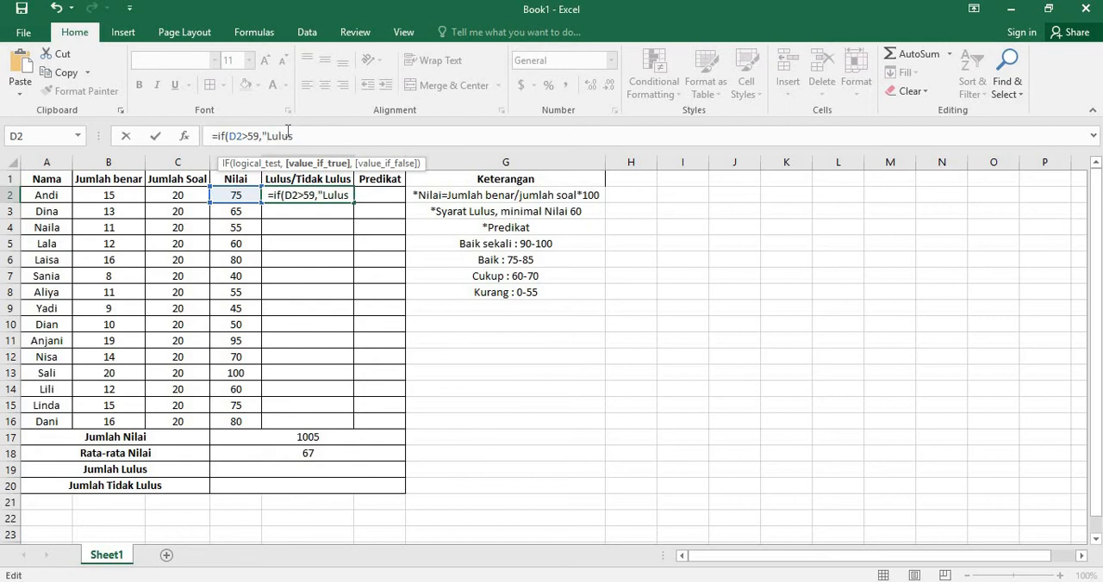
key(Right)
key(Right)
key(Right)
key(Right)
key(Right)
text(")
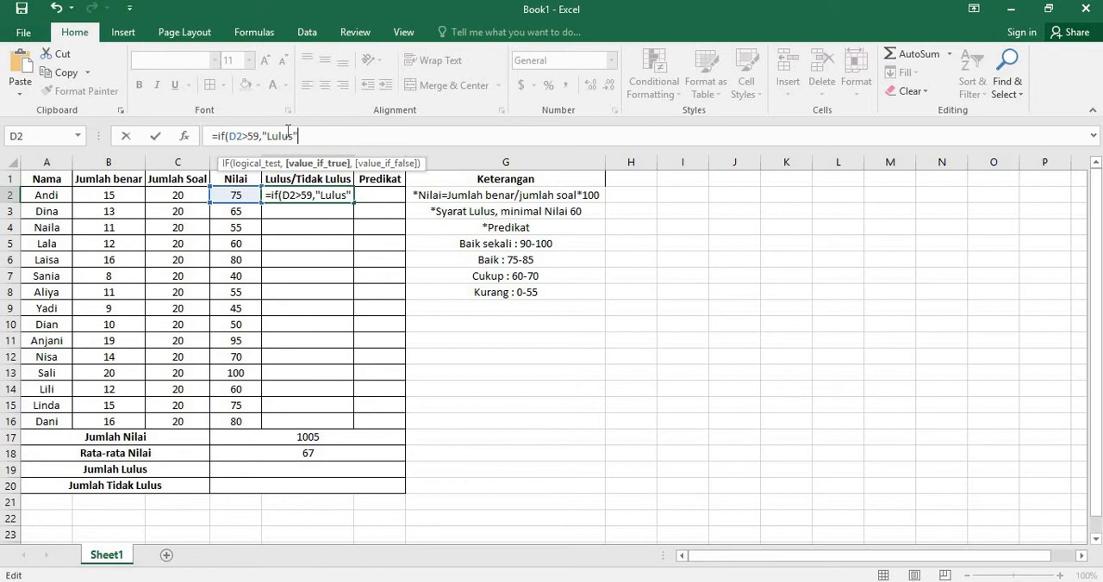
text(,)
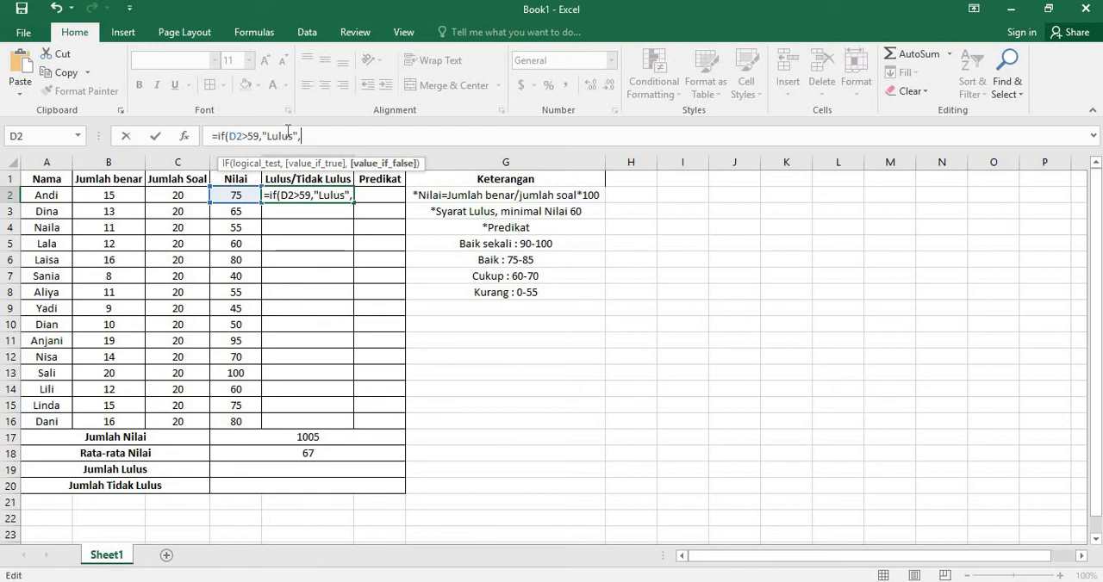
Step: Add "Tidak Lulus" as the value if false and complete the E2 formula as =IF(D2>59,"Lulus","Tidak Lulus")
text(")
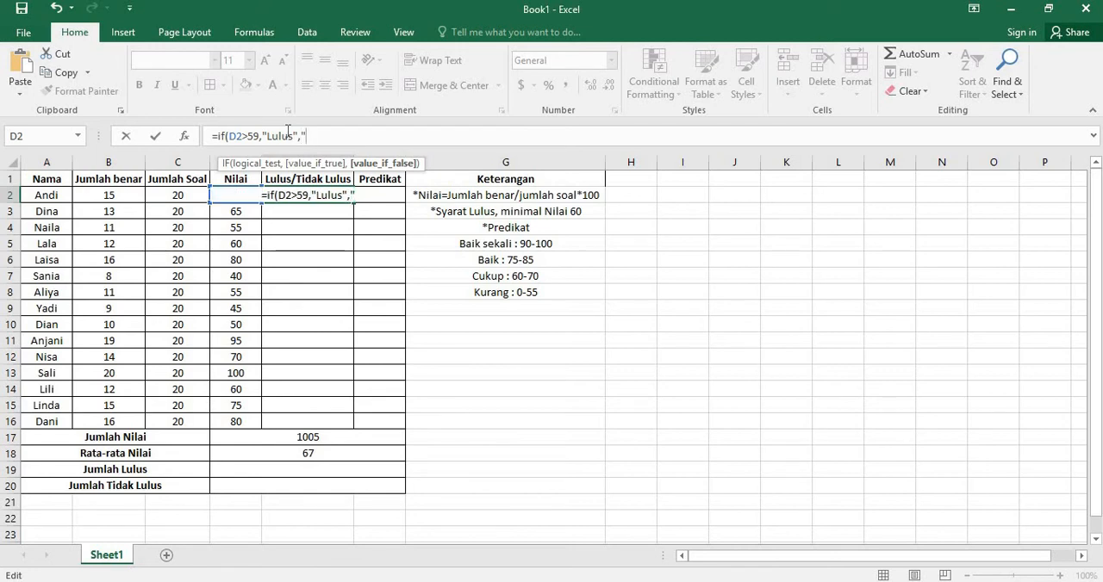
text(Tidak L)
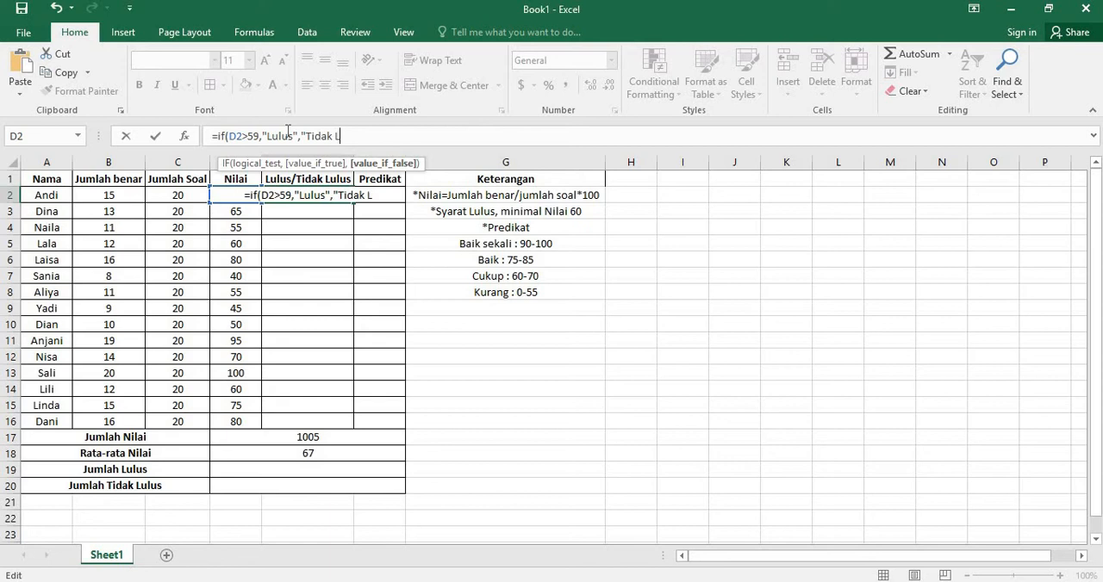
text(ulus")
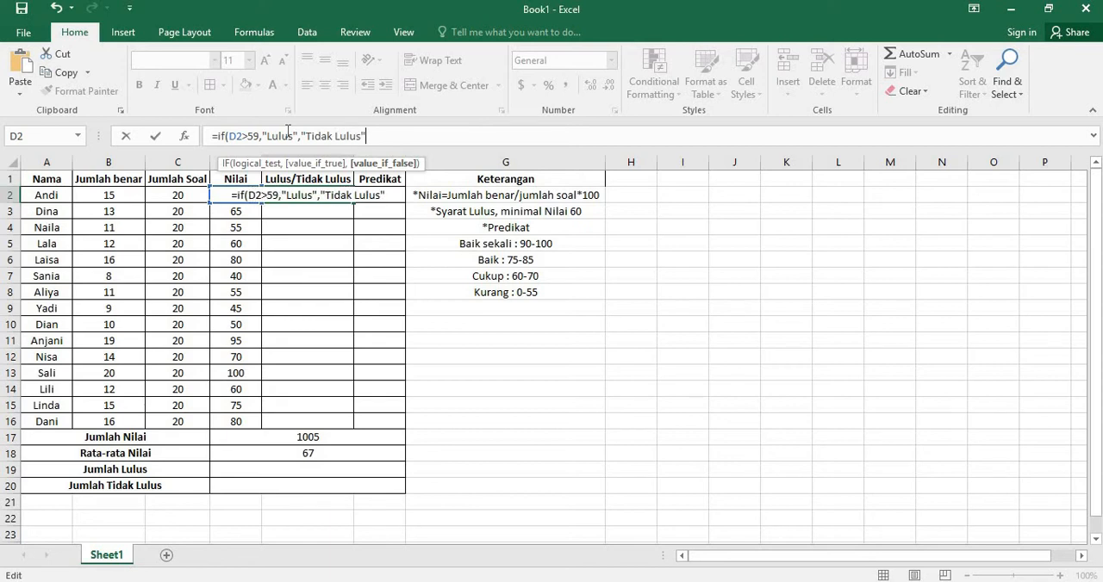
text())
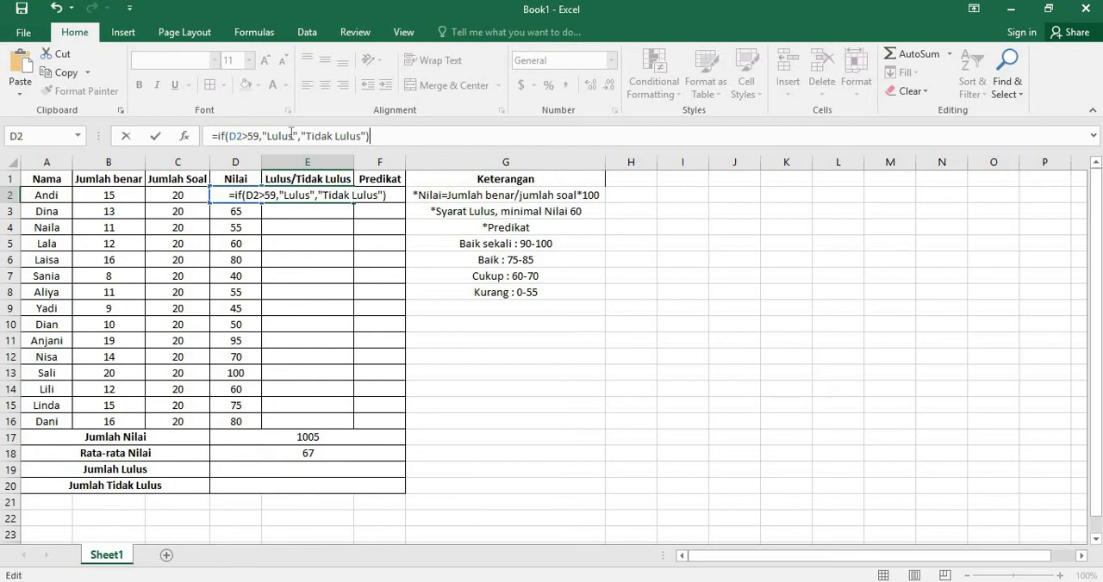
key(shift+Return)
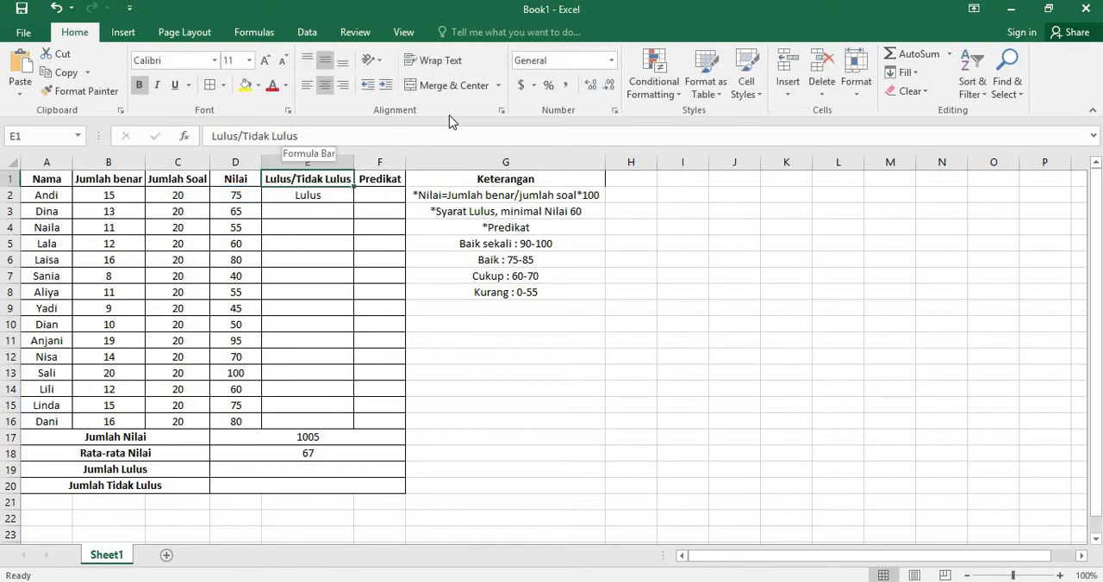
Step: Copy the pass-status formula from E2 down through E16 and check several of the filled cells
click(328, 200)
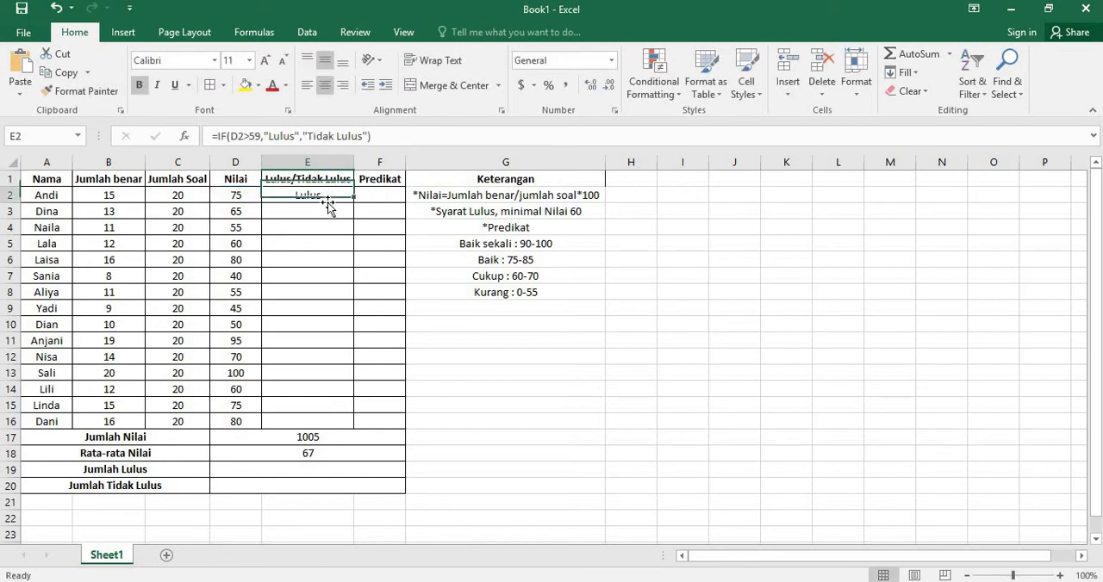
click(232, 195)
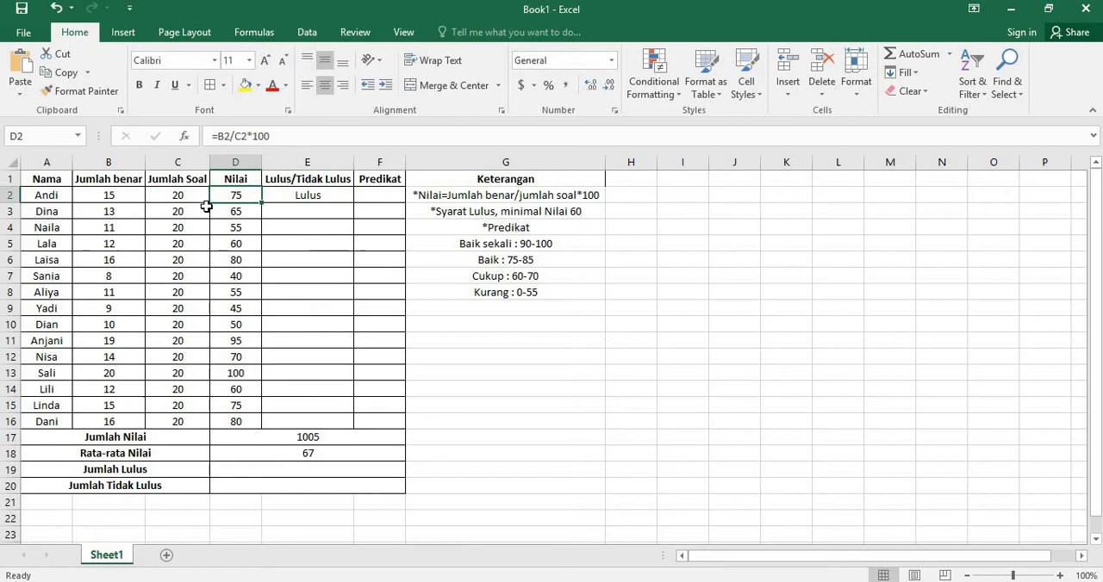
click(317, 199)
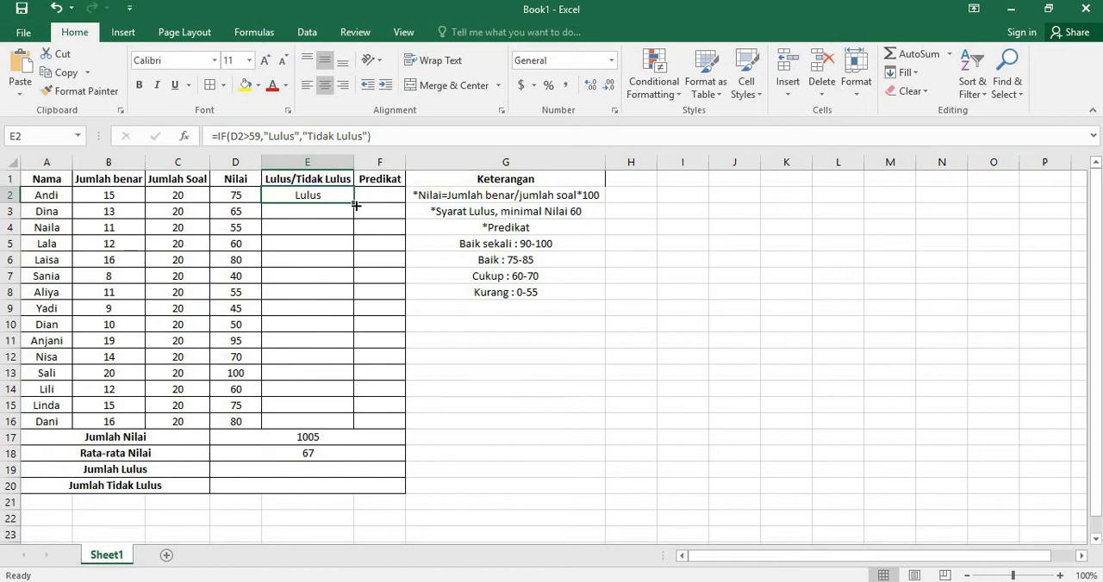
drag(354, 203, 330, 423)
click(326, 226)
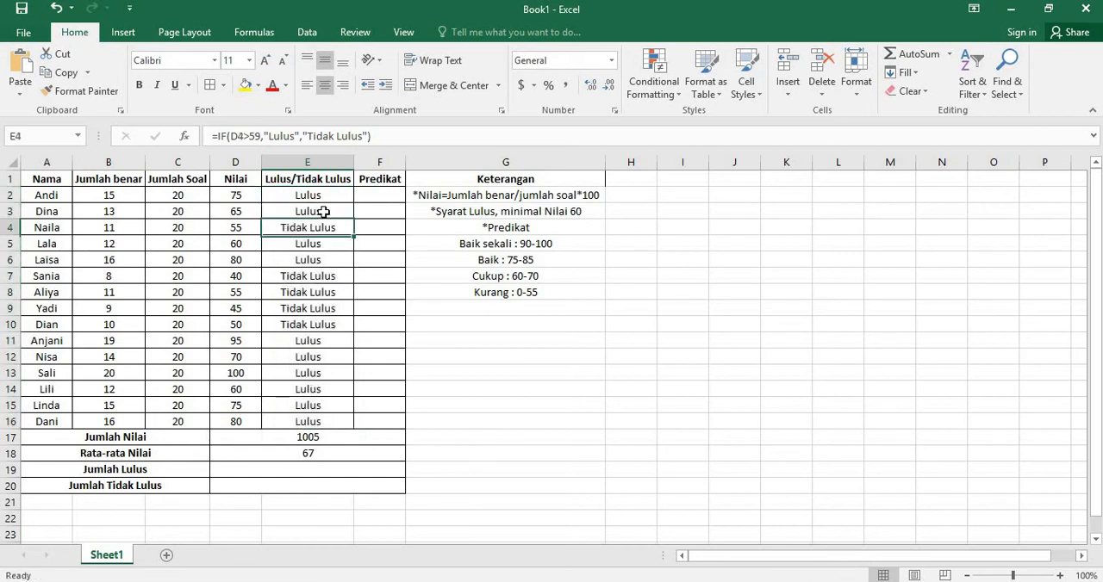
click(320, 195)
click(293, 229)
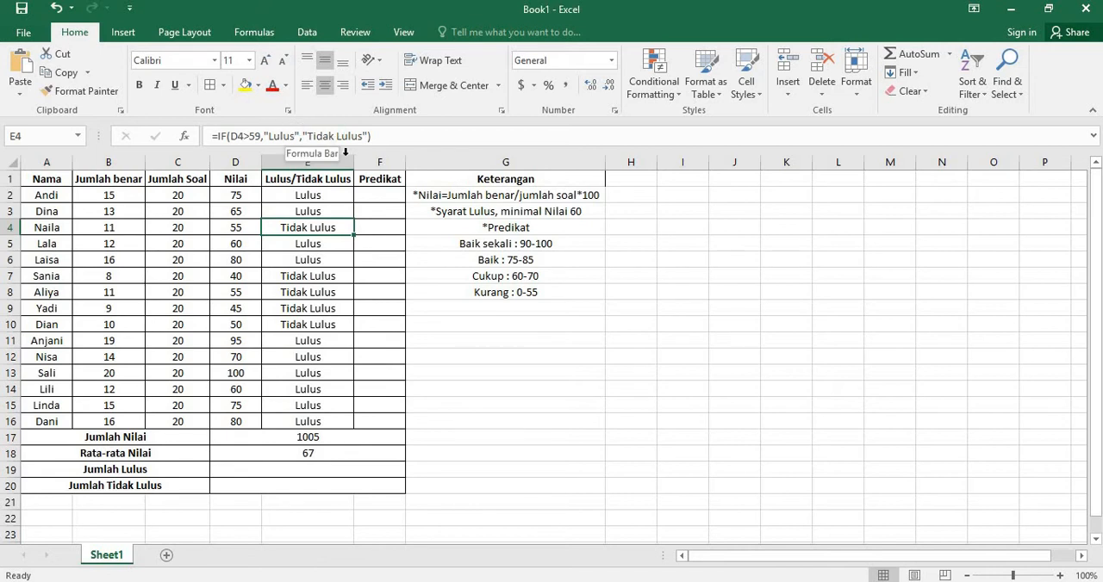
click(331, 243)
click(326, 385)
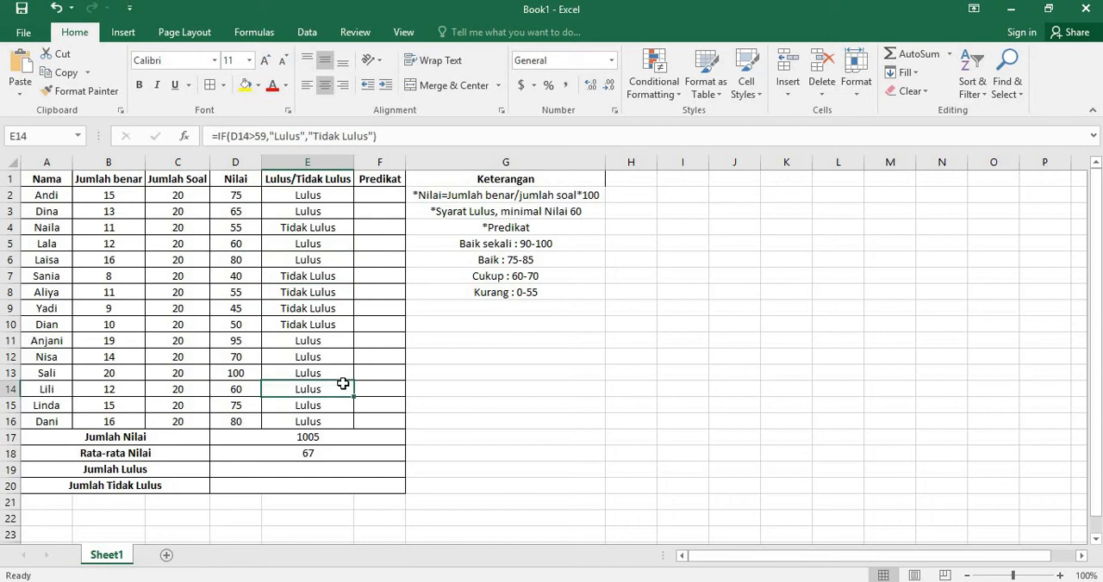
key(Right)
key(Down)
key(Left)
key(Left)
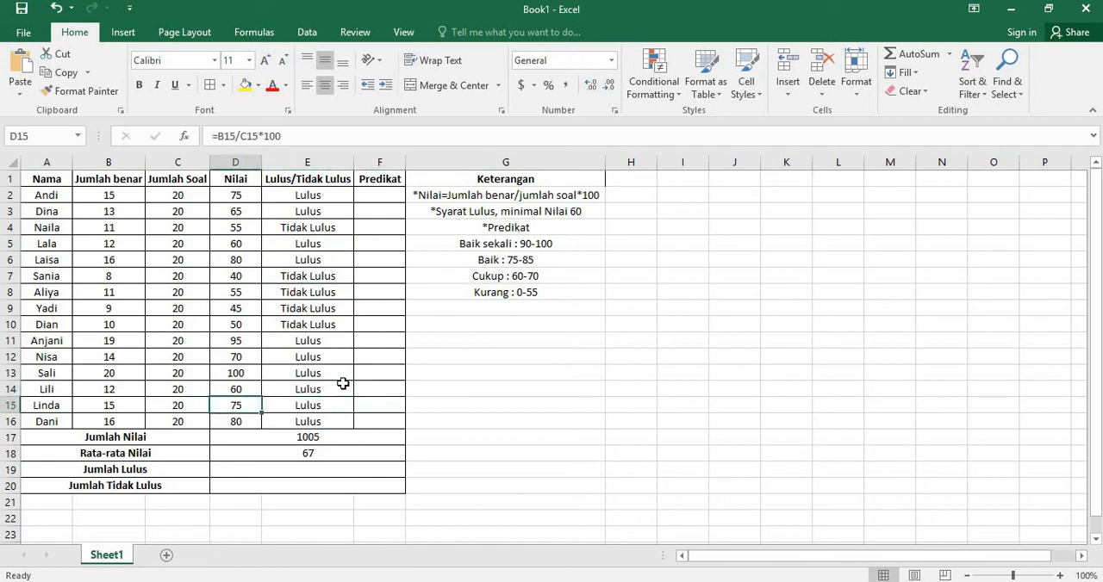
key(Right)
key(Up)
key(Up)
key(Up)
key(Up)
key(Up)
key(Up)
key(Up)
key(Up)
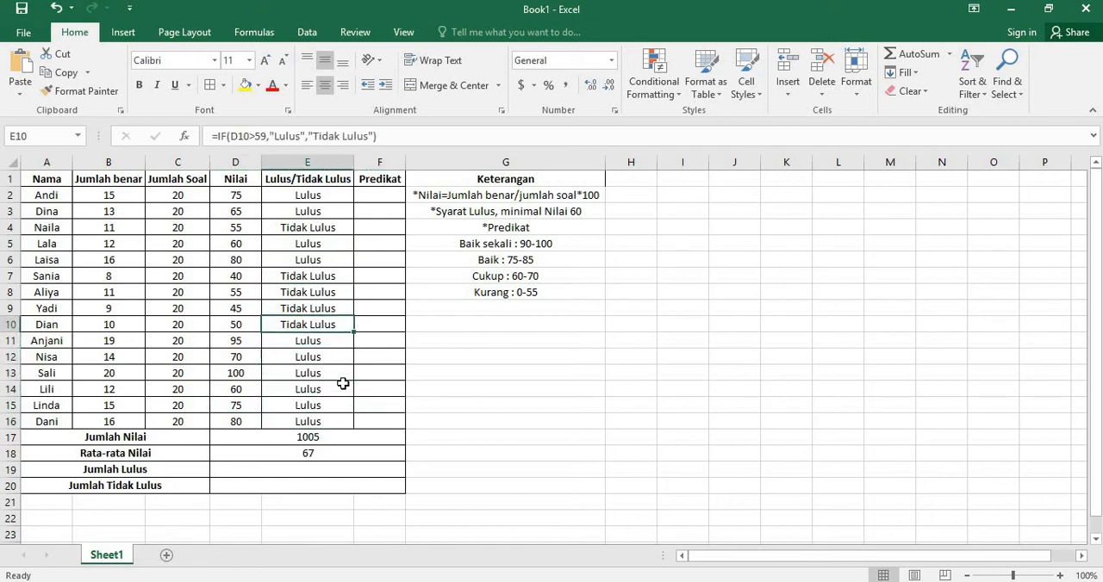
key(Up)
key(Up)
key(Up)
key(Up)
key(Up)
key(Right)
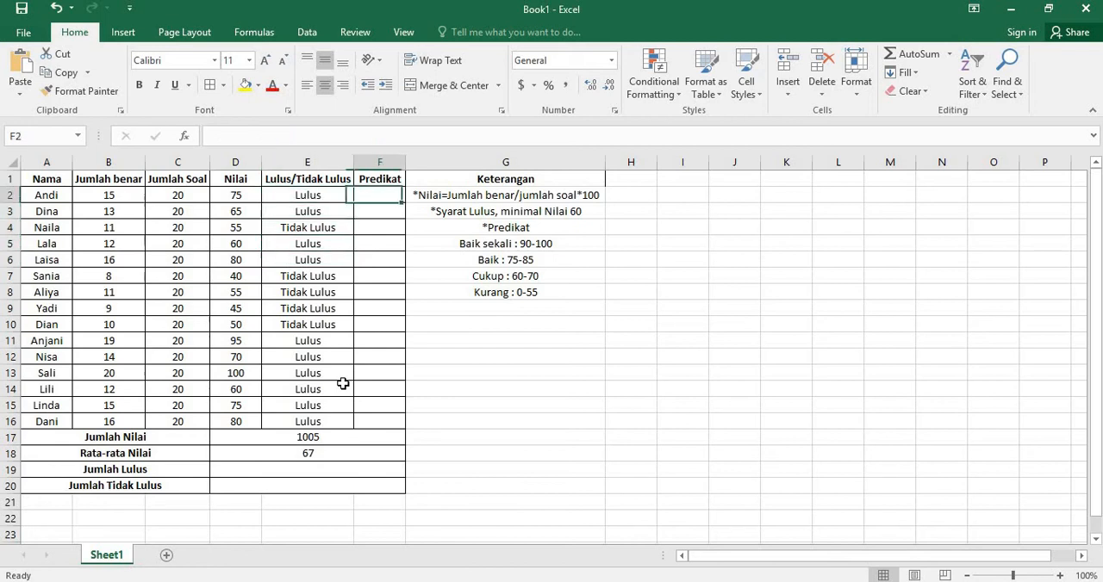
key(Left)
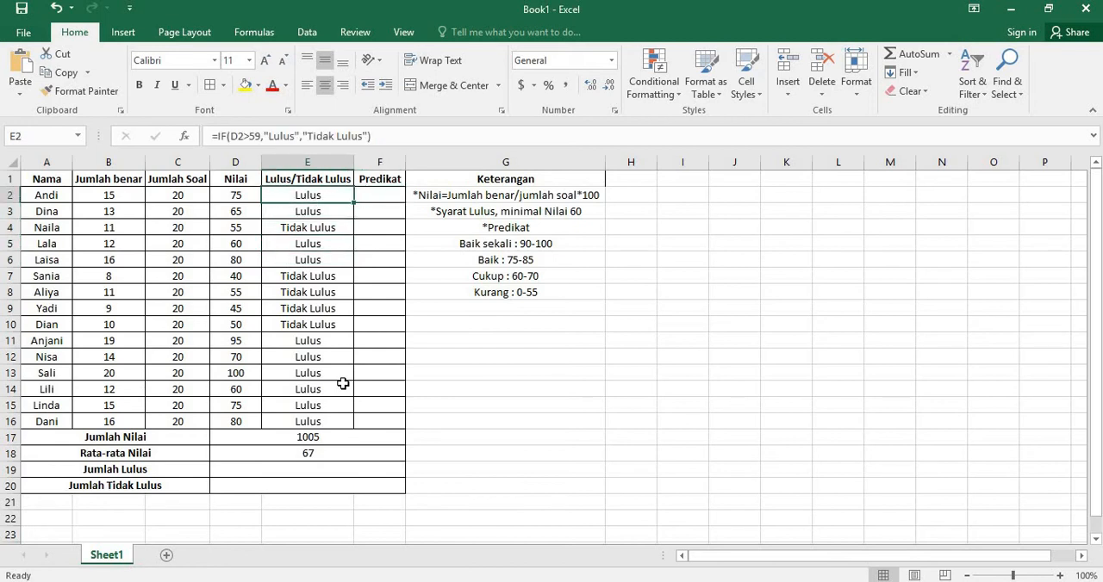
key(Right)
key(Up)
key(Down)
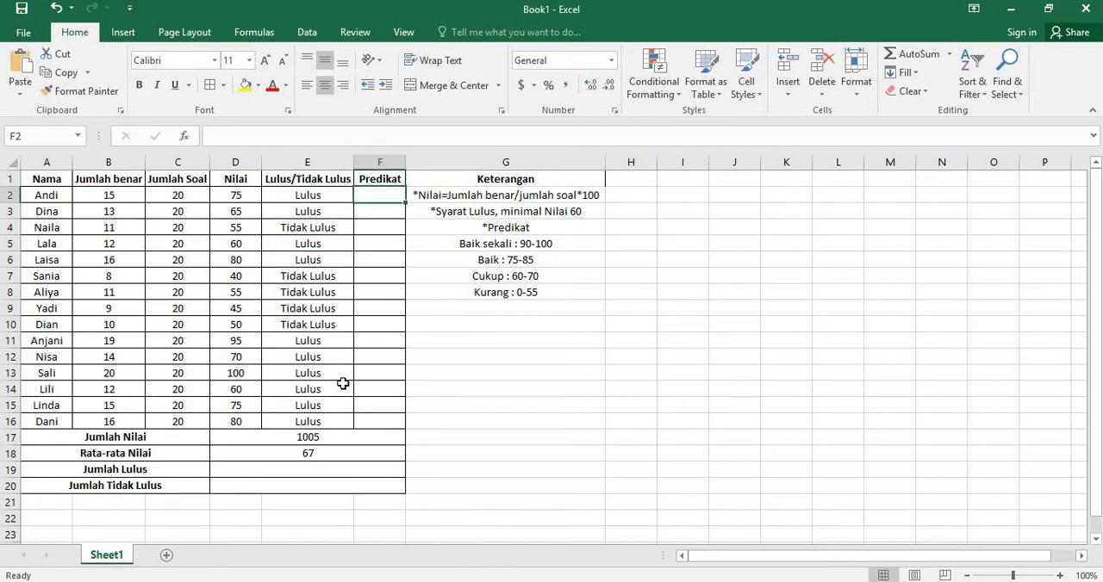
key(Left)
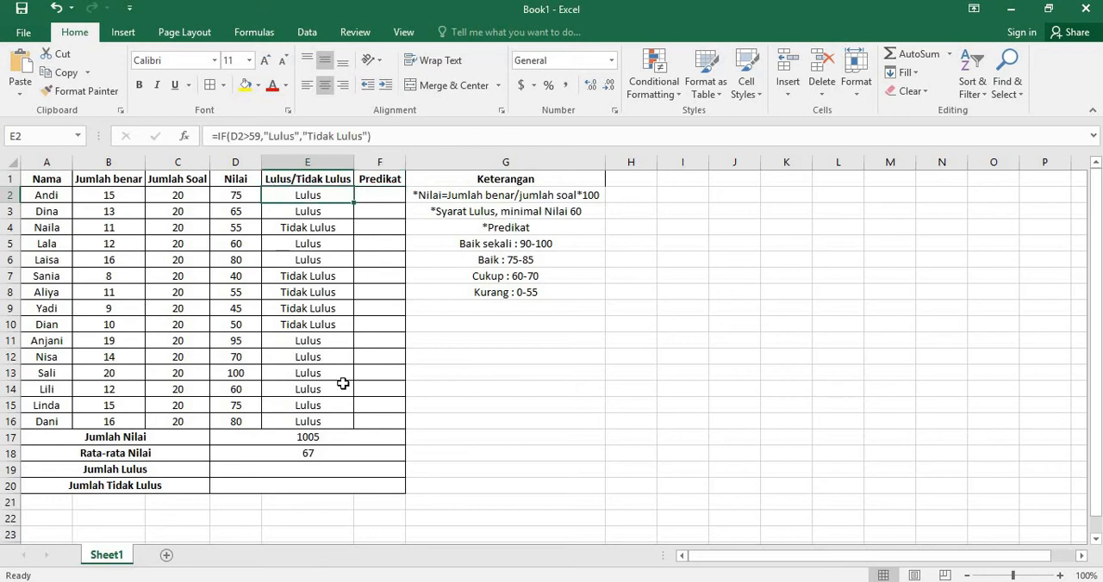
Step: Review the Predikat grade ranges listed in G4:G8 of the Keterangan notes
key(Right)
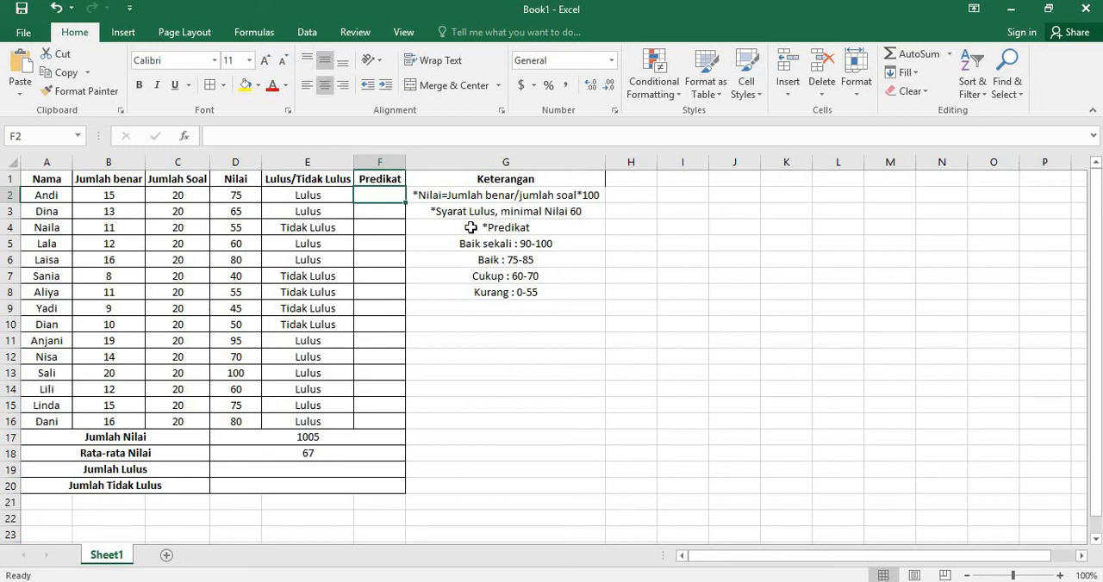
click(441, 229)
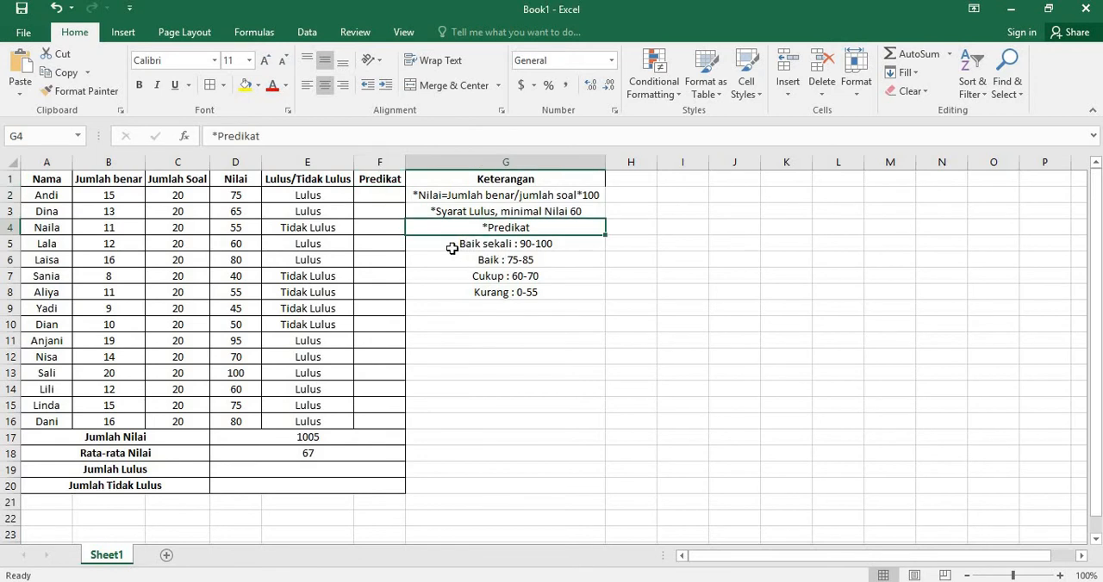
click(482, 245)
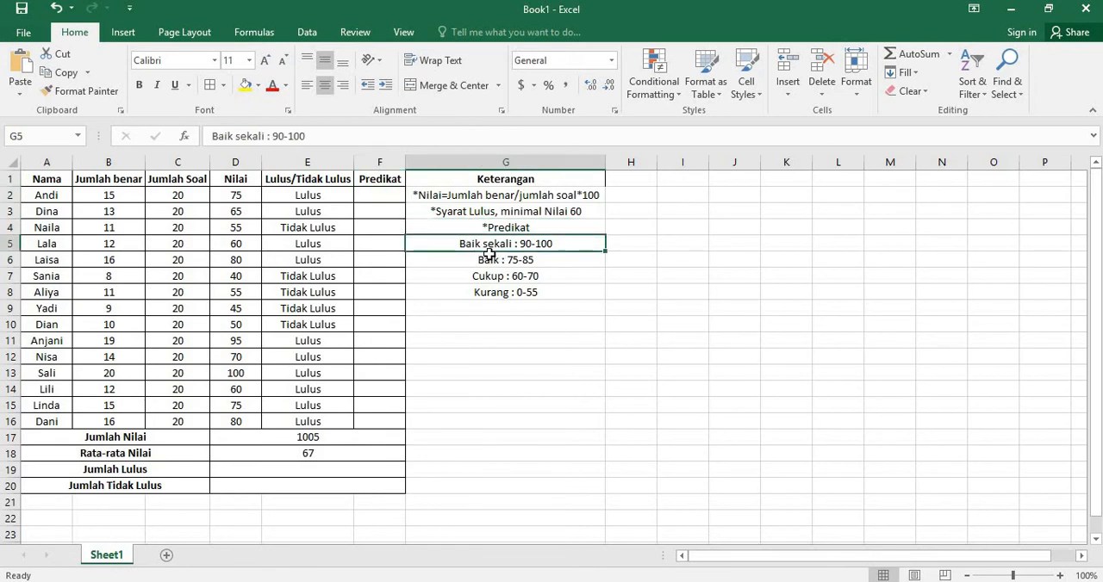
key(shift+Down)
key(shift+Down)
key(shift+Down)
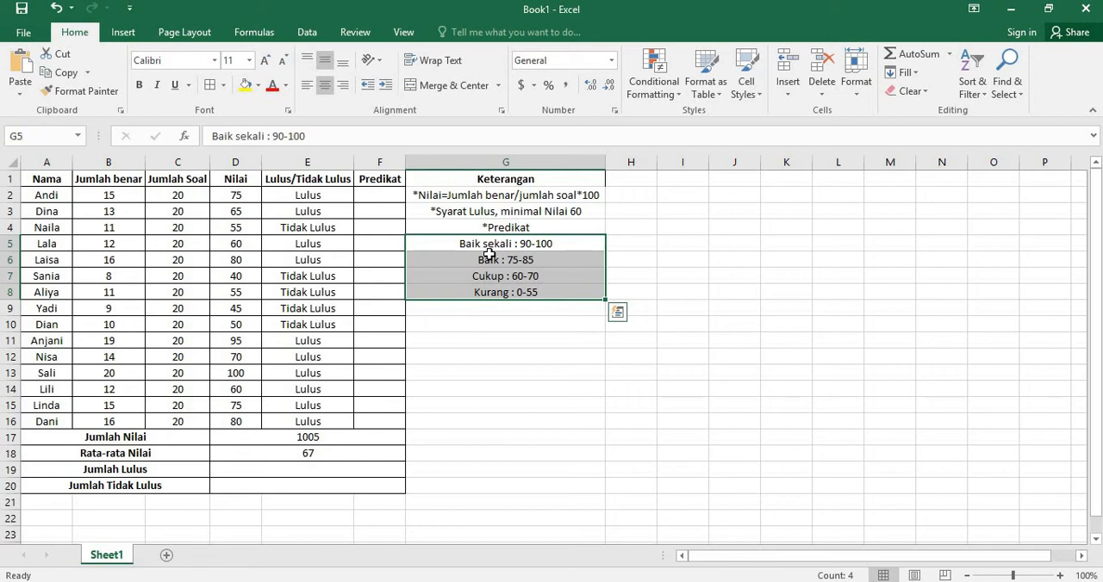
click(449, 370)
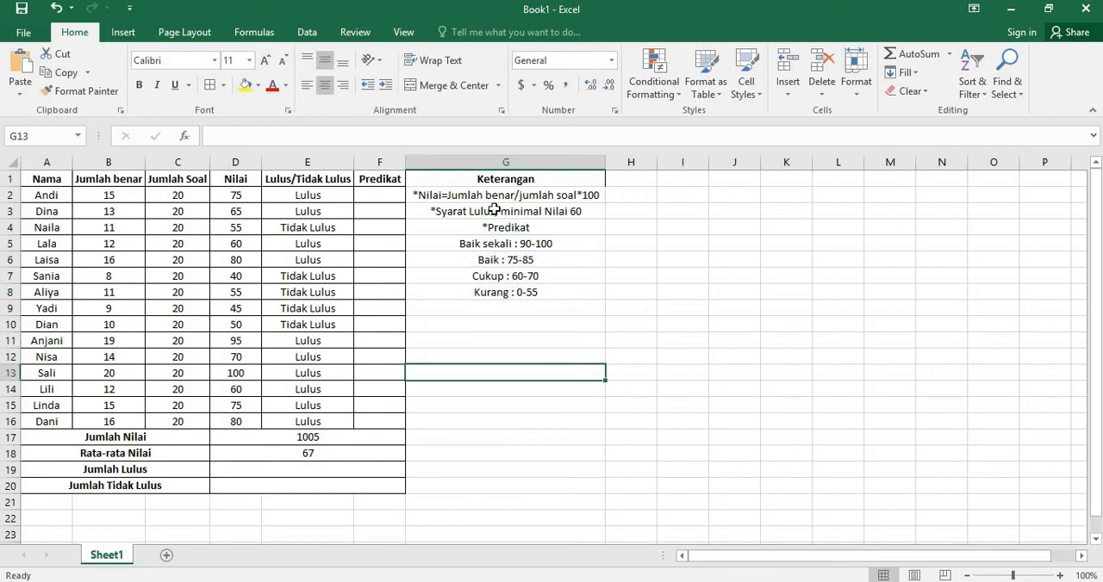
Step: Start an IF formula in the first Predikat cell F2 that tests D2>89
click(379, 197)
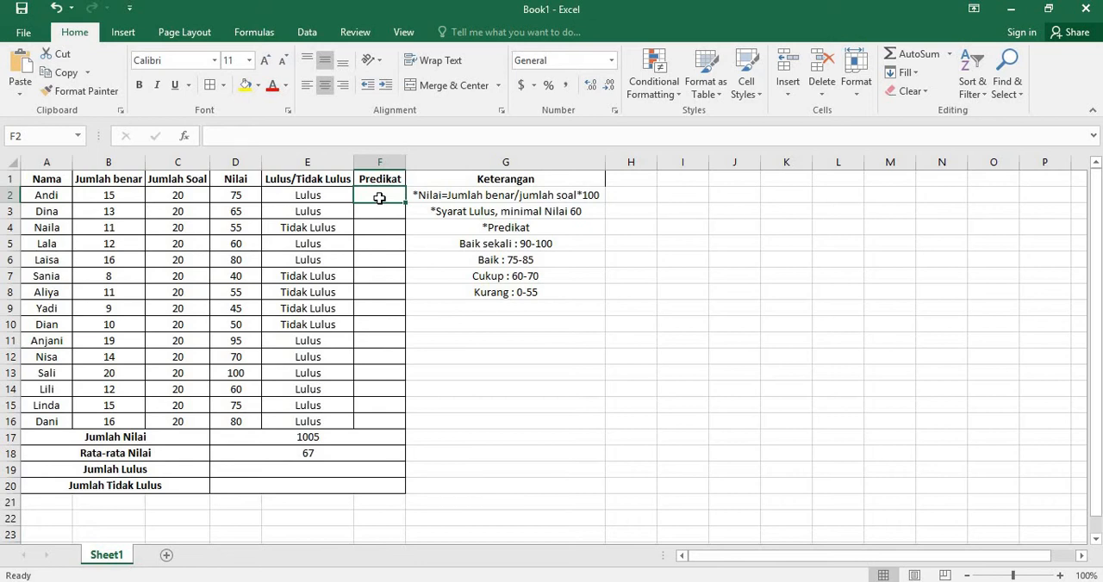
text(=)
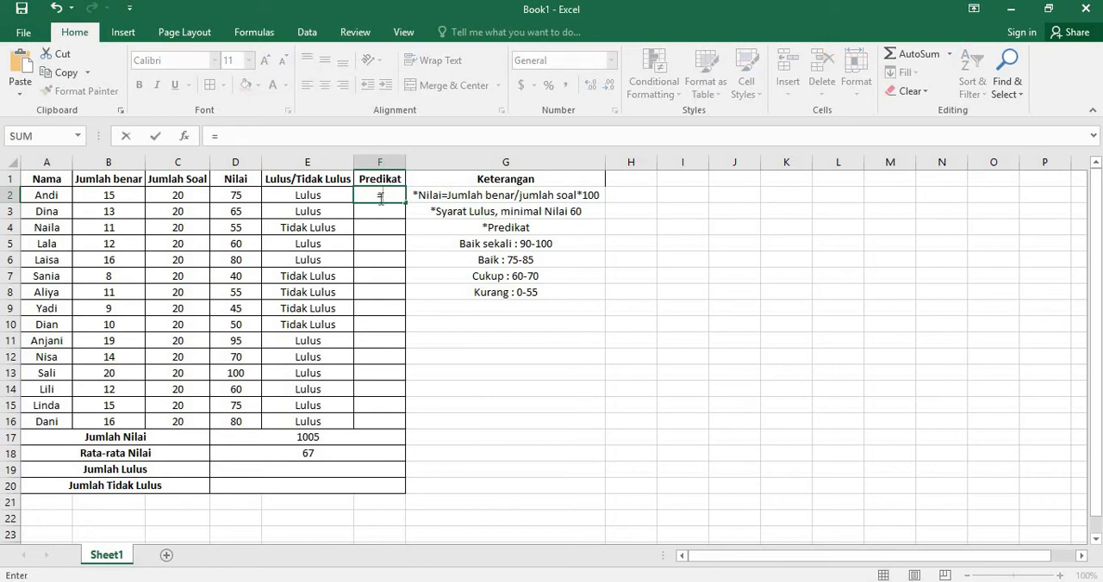
text(if()
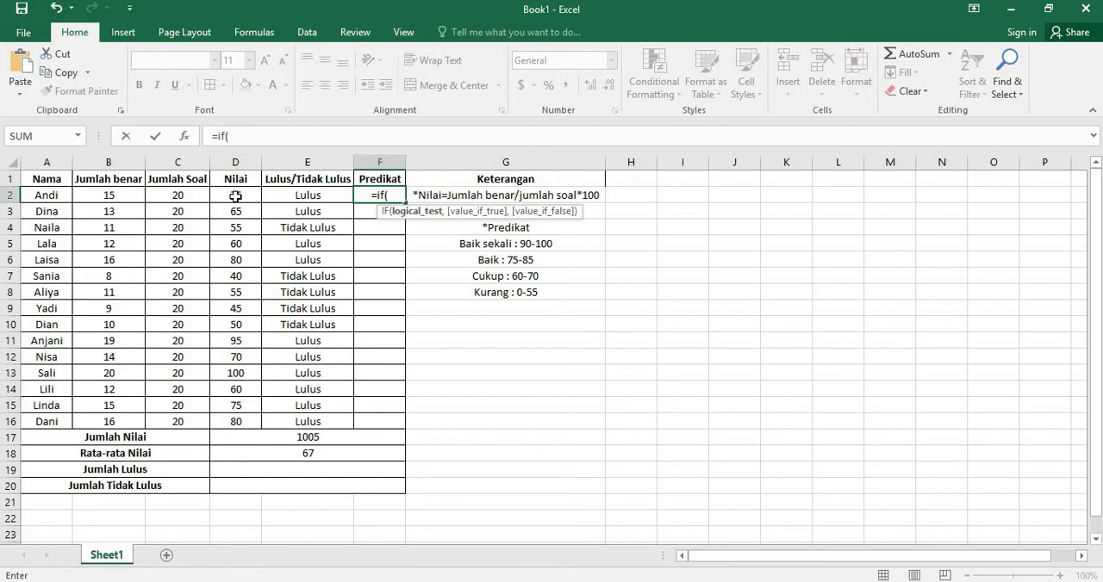
click(235, 197)
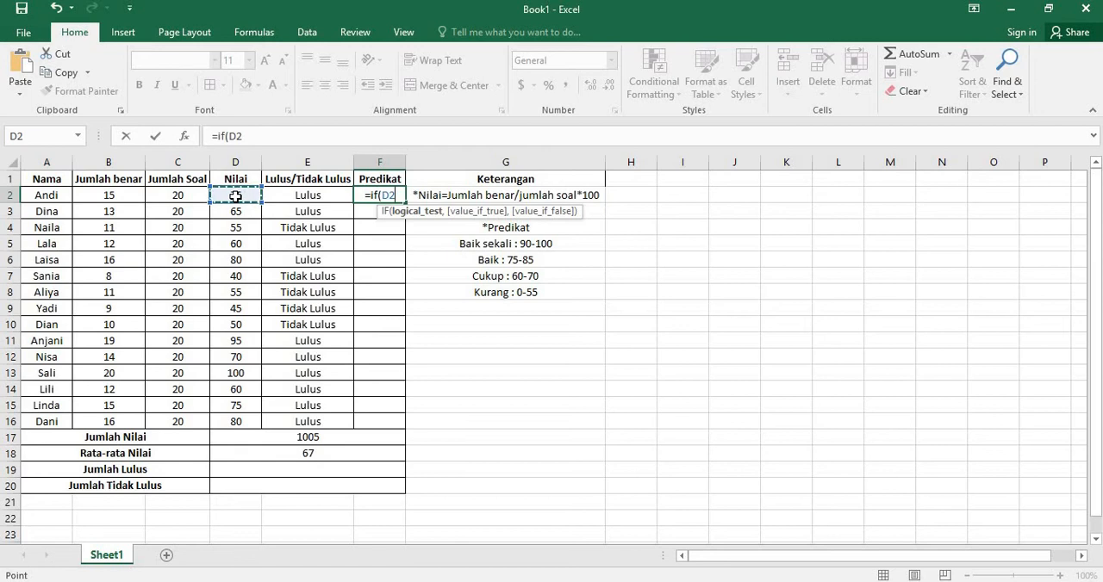
text(>)
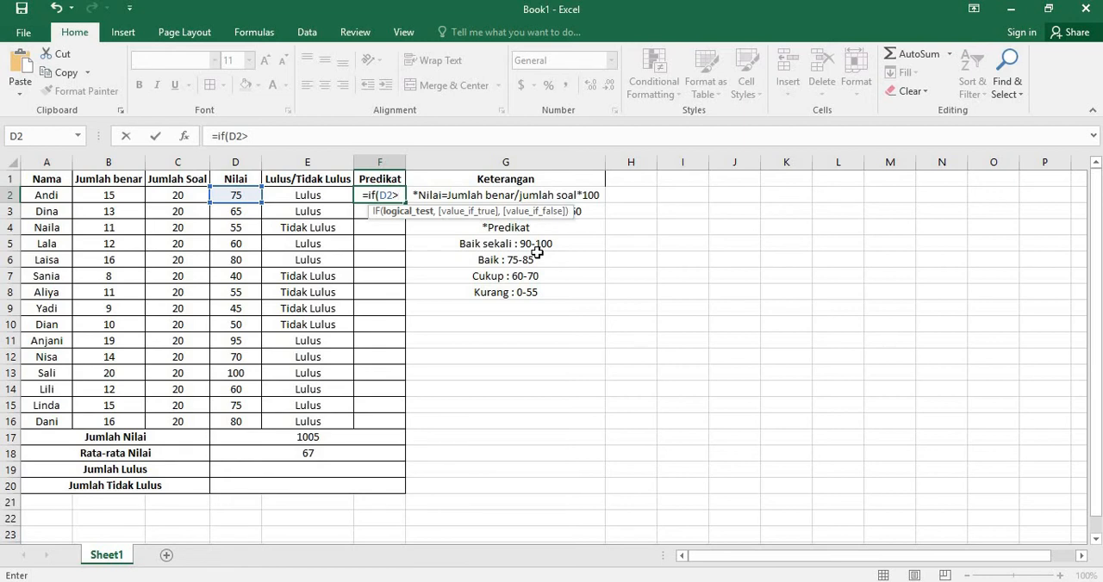
text(89)
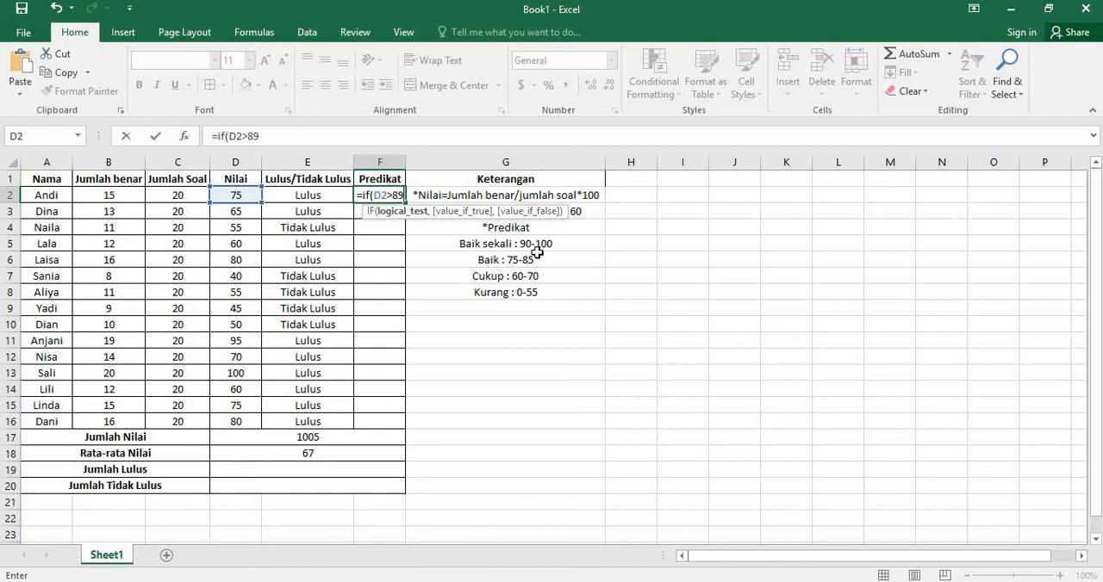
text(,)
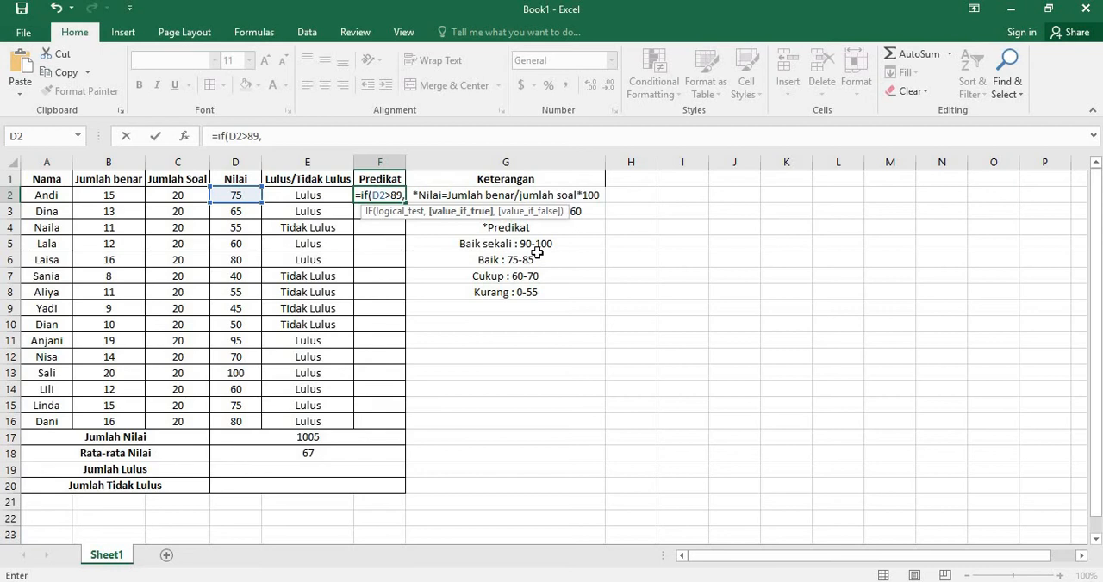
Step: Set the value-if-true argument of the F2 formula to the quoted text "Baik sekali"
text(")
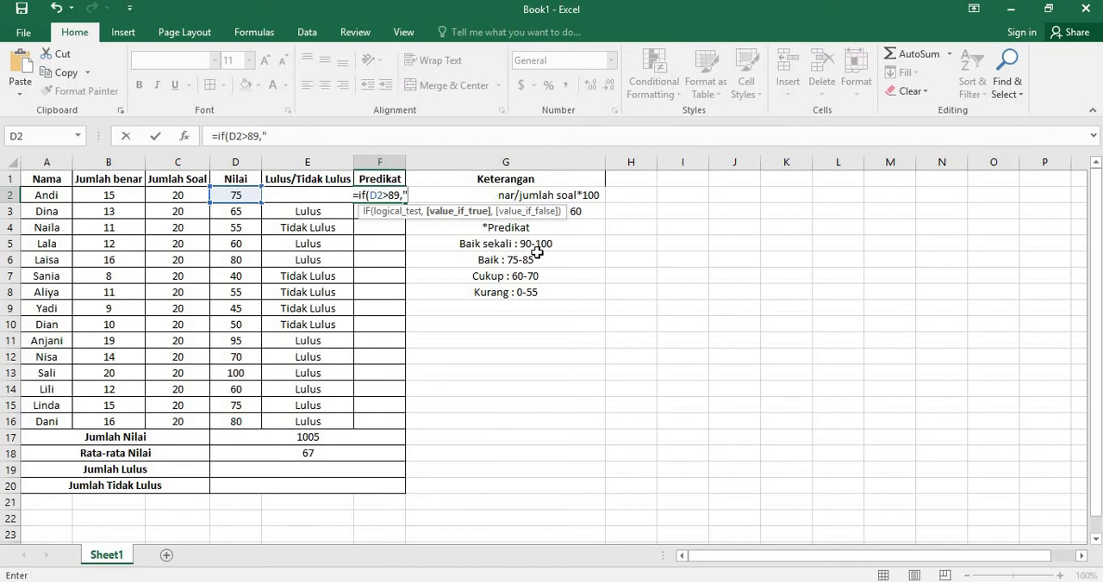
text(Baik)
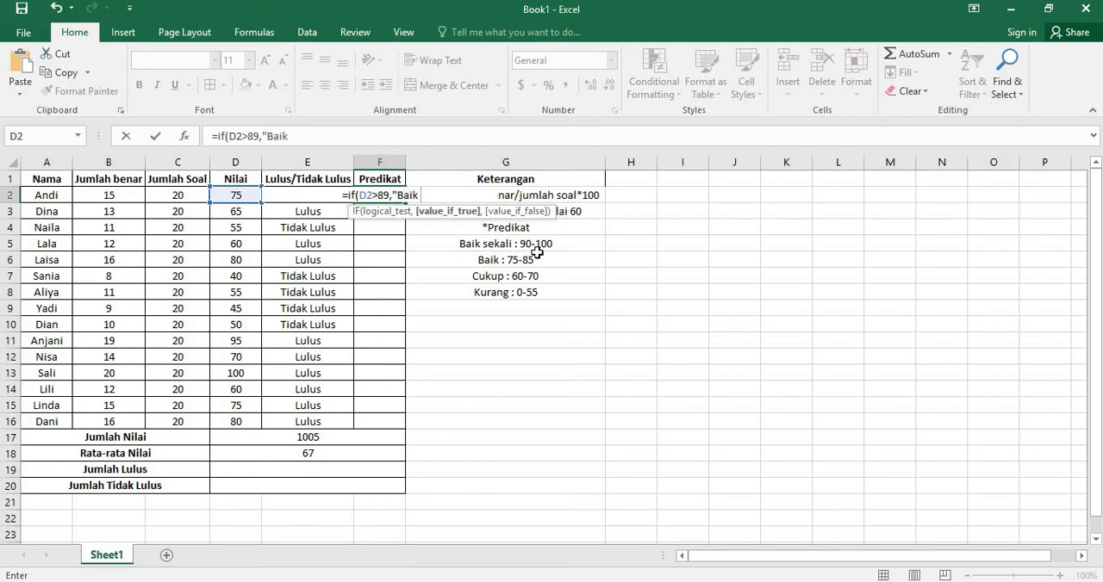
text( sekali)
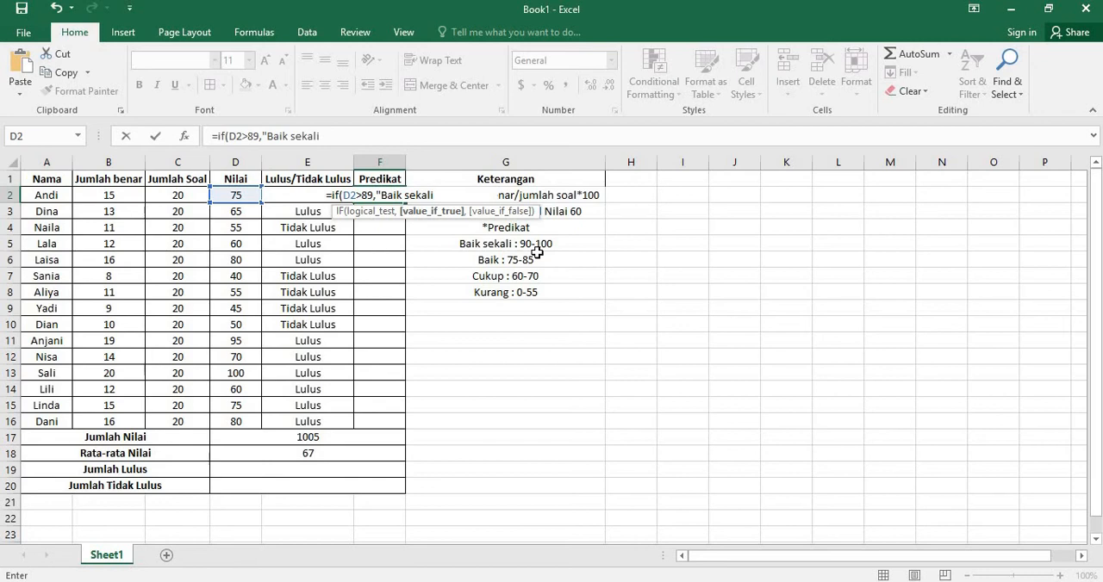
text(")
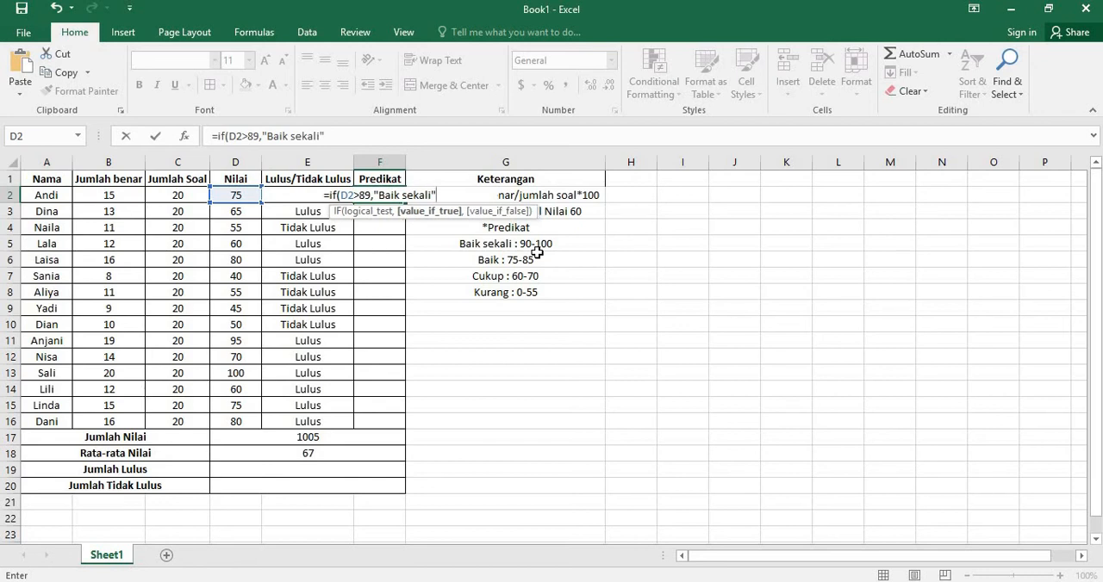
text(,)
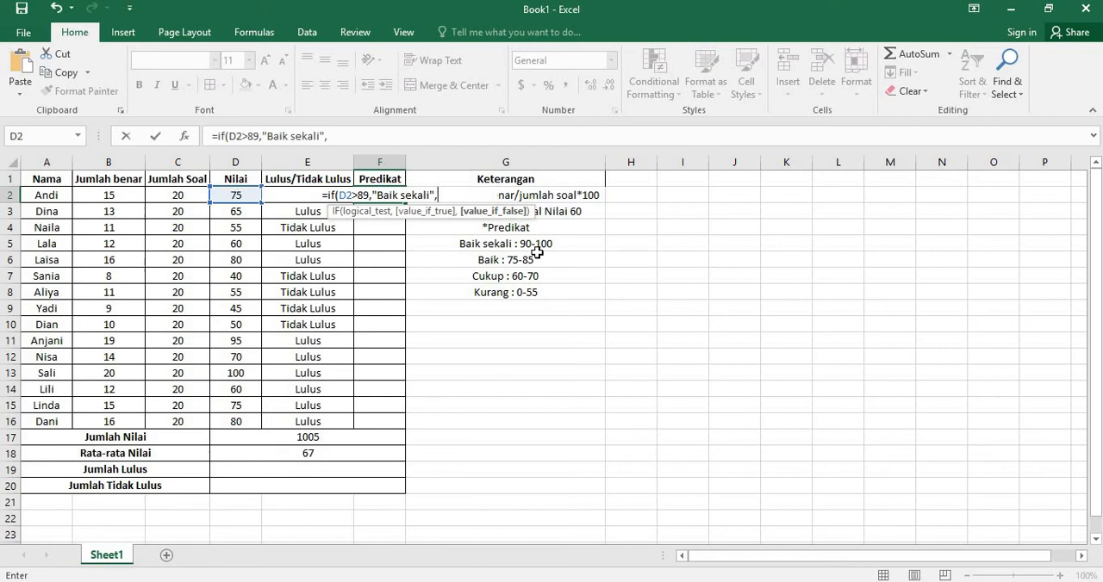
Step: Nest a second IF as the value if false in F2, testing D2>74 and returning "Baik" when true
text(if)
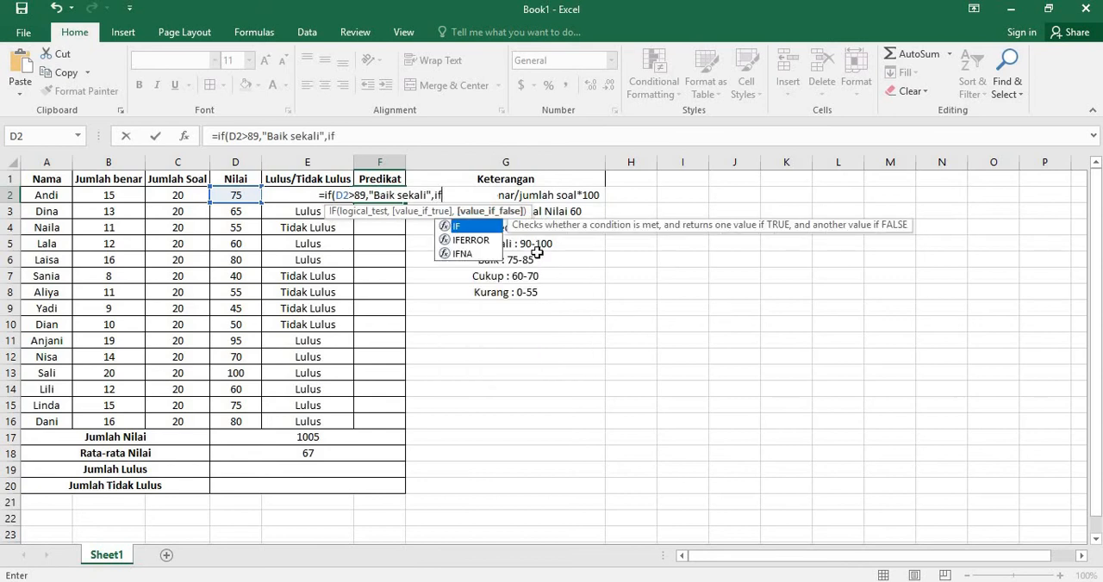
text(()
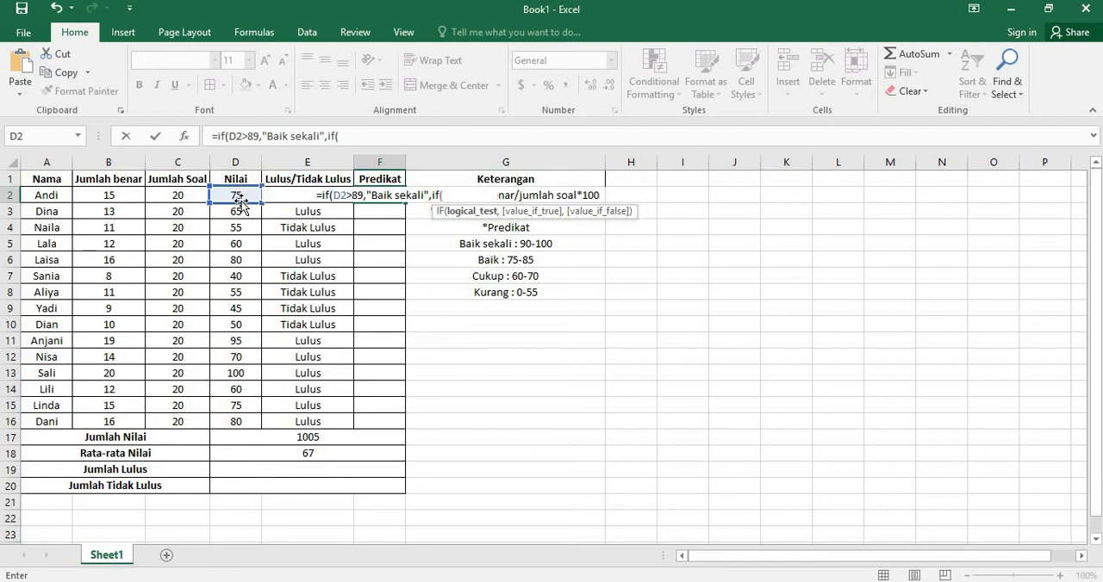
click(238, 194)
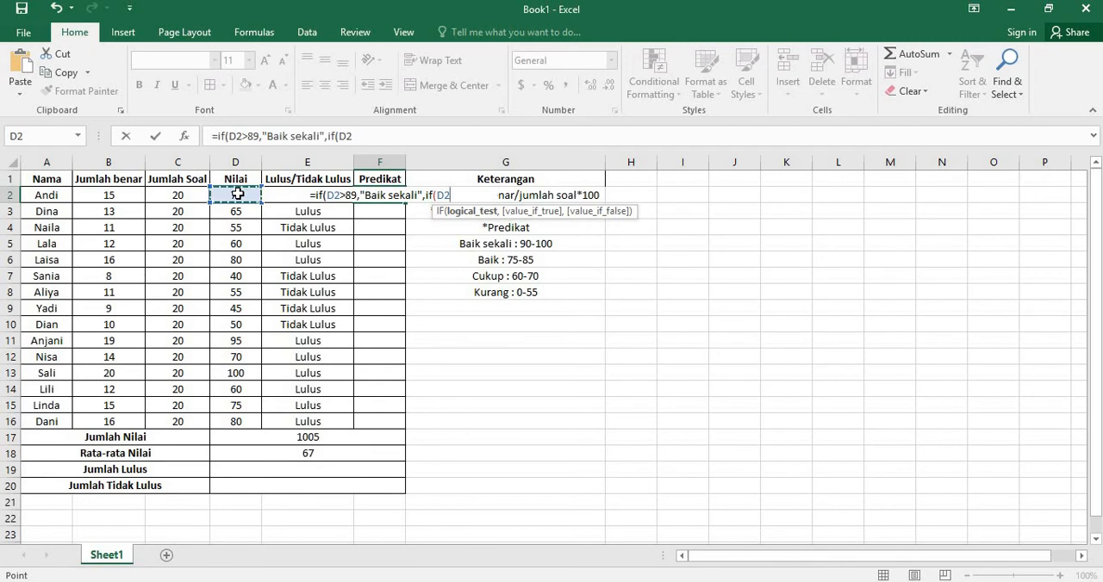
text(>)
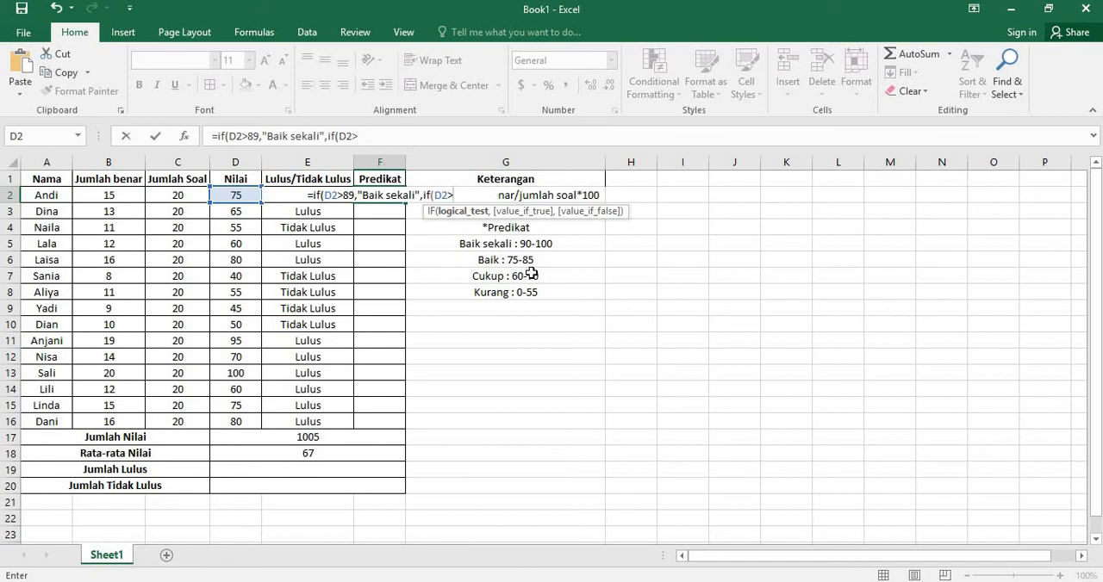
text(74)
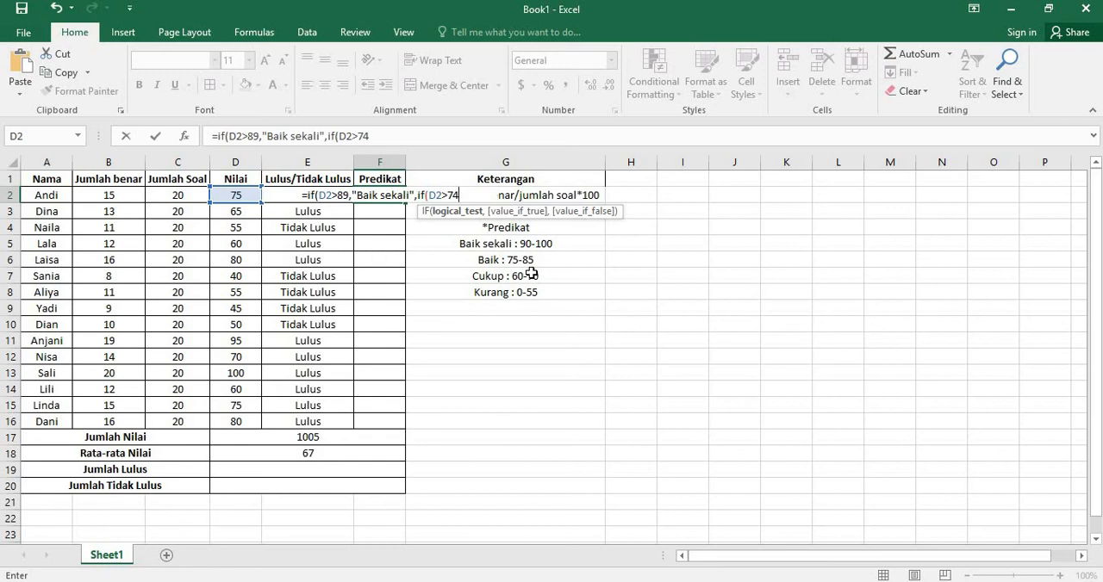
text(,)
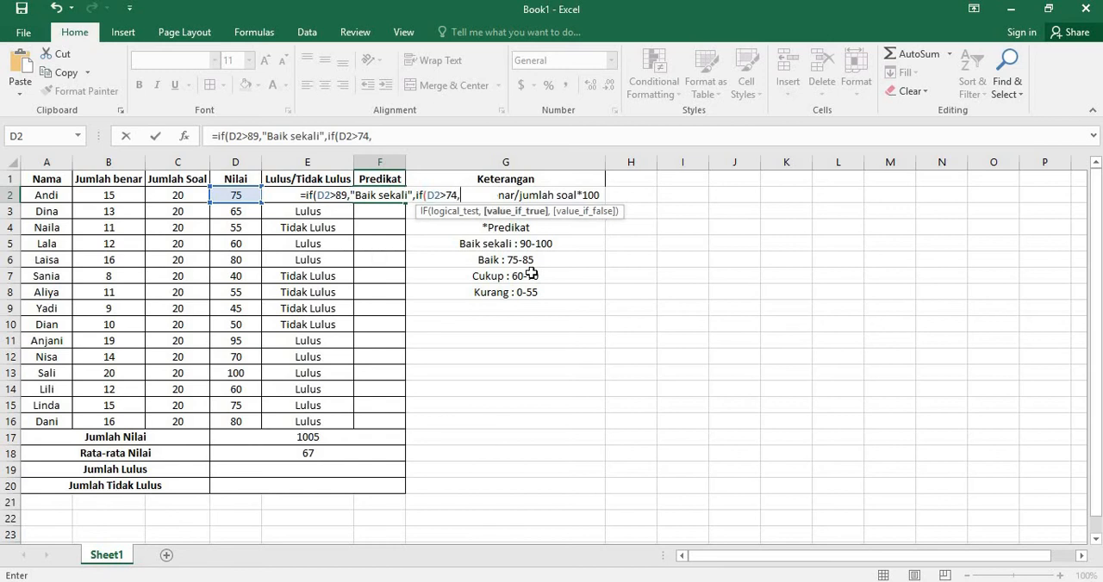
text(")
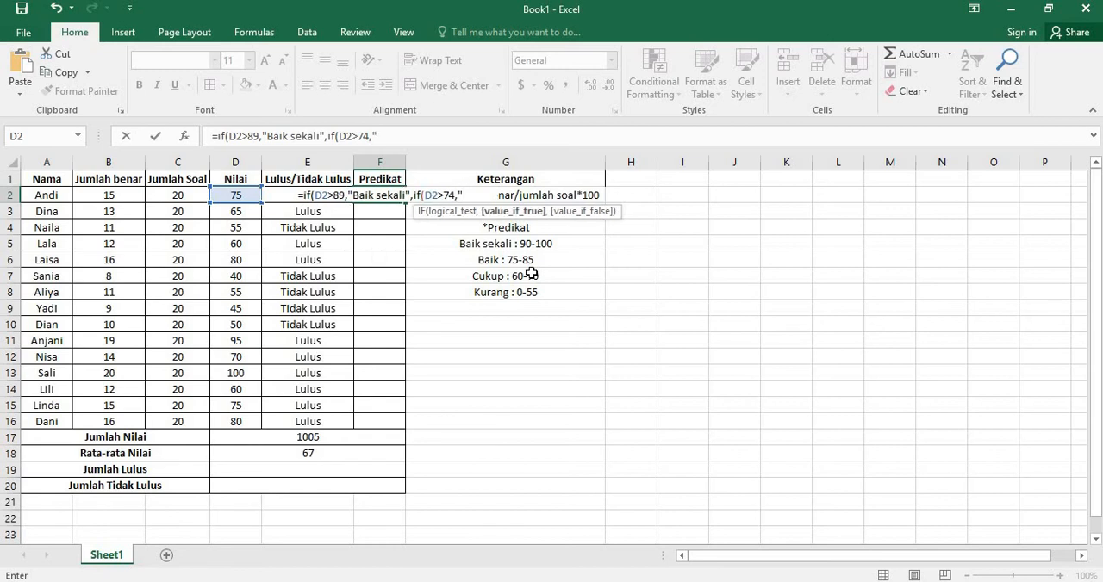
text(Baik")
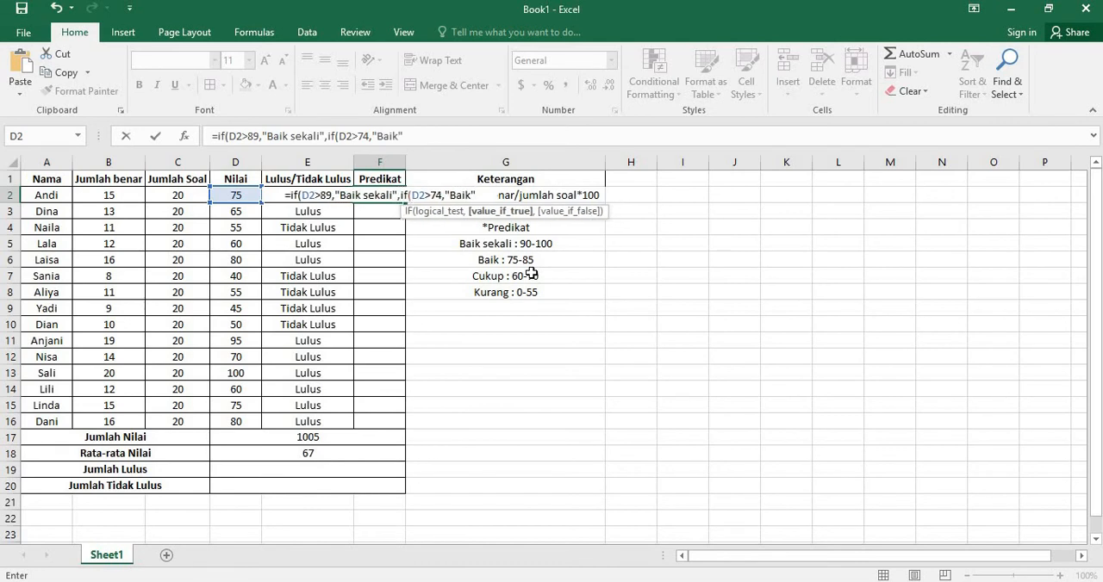
text(,)
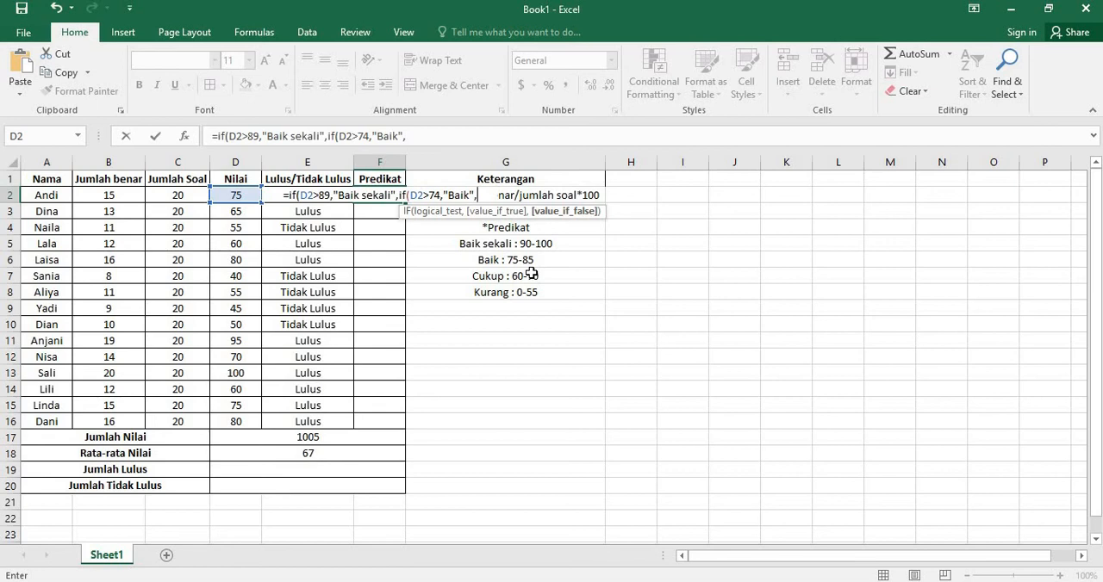
Step: Nest a third IF in the F2 formula, testing D2>59 and returning "Cukup" when true
text(if()
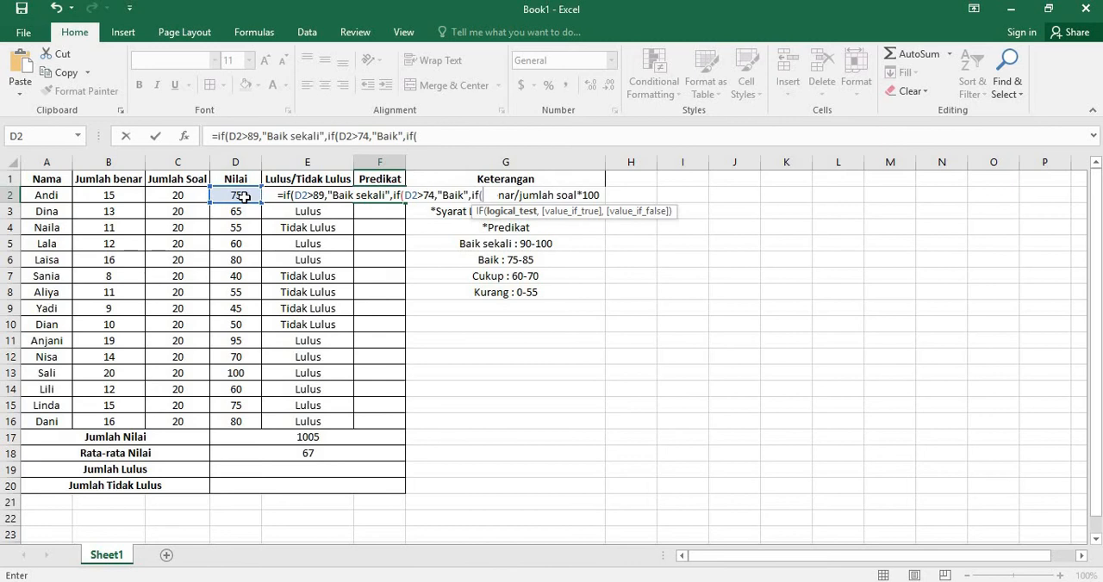
click(245, 197)
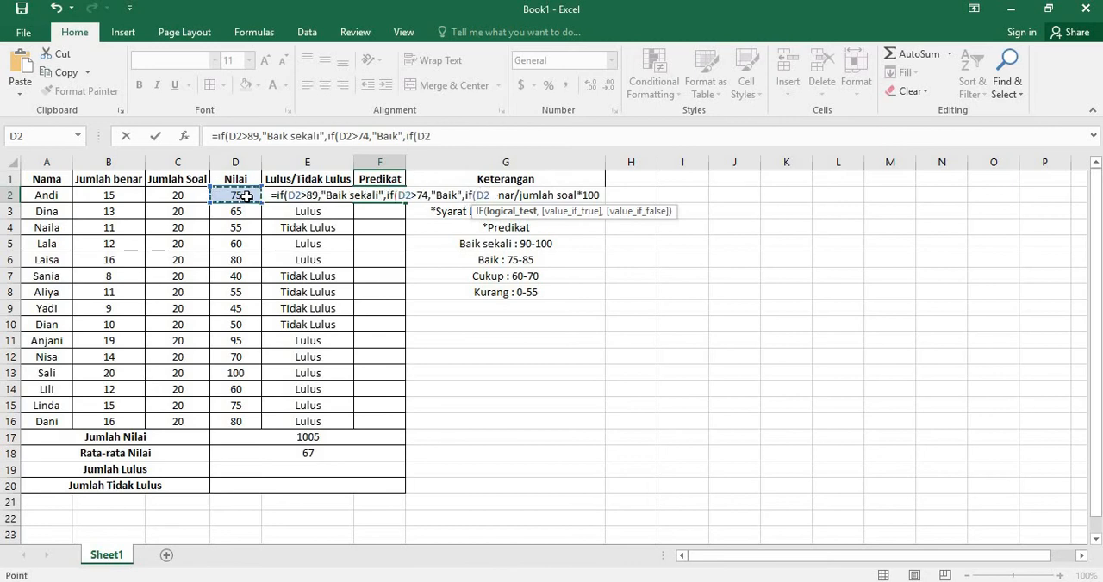
text(>)
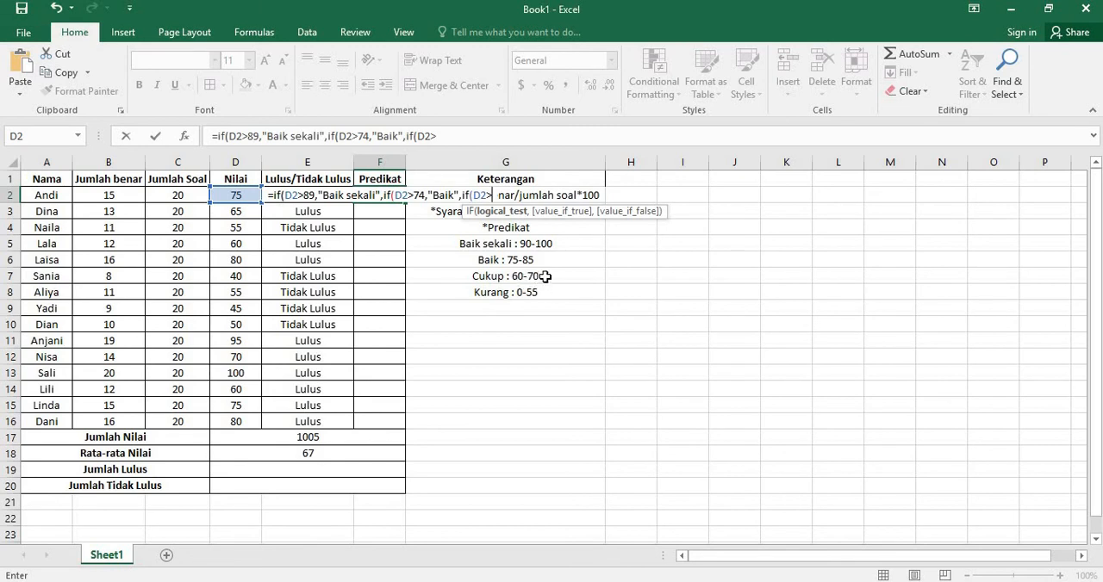
text(59)
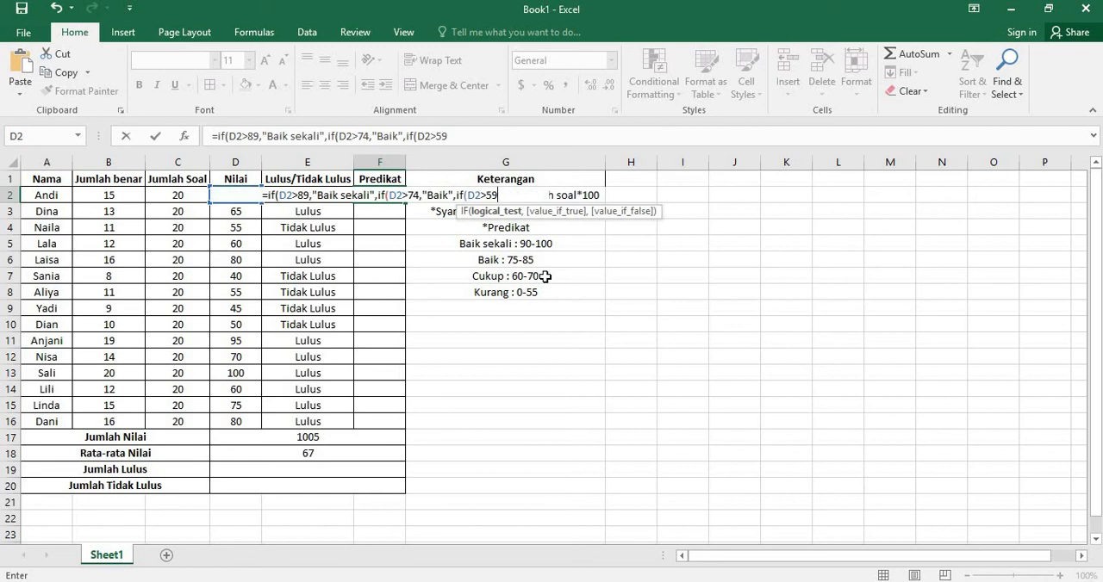
text(,)
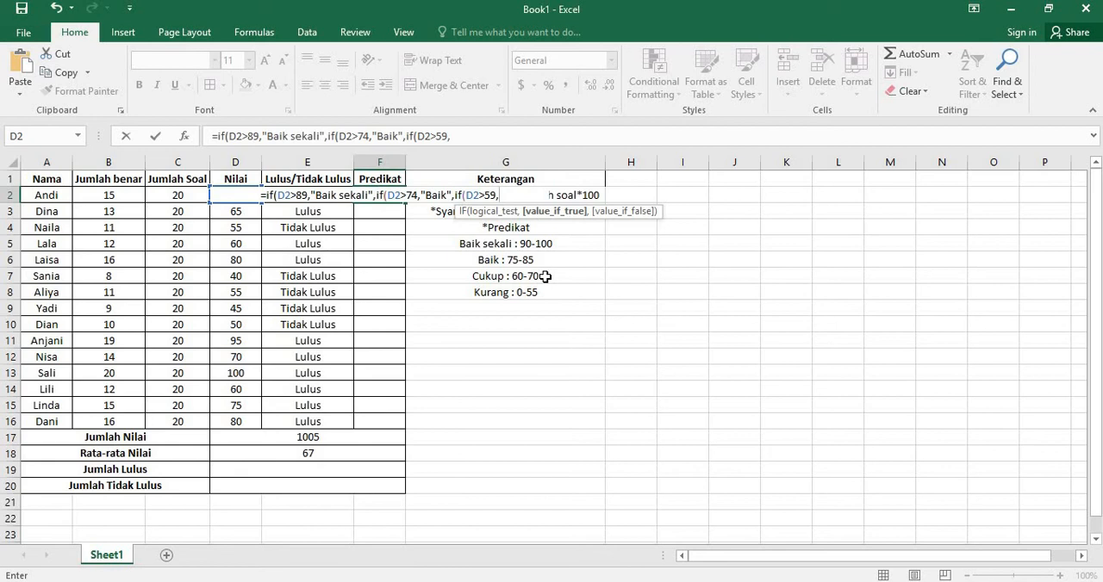
text(")
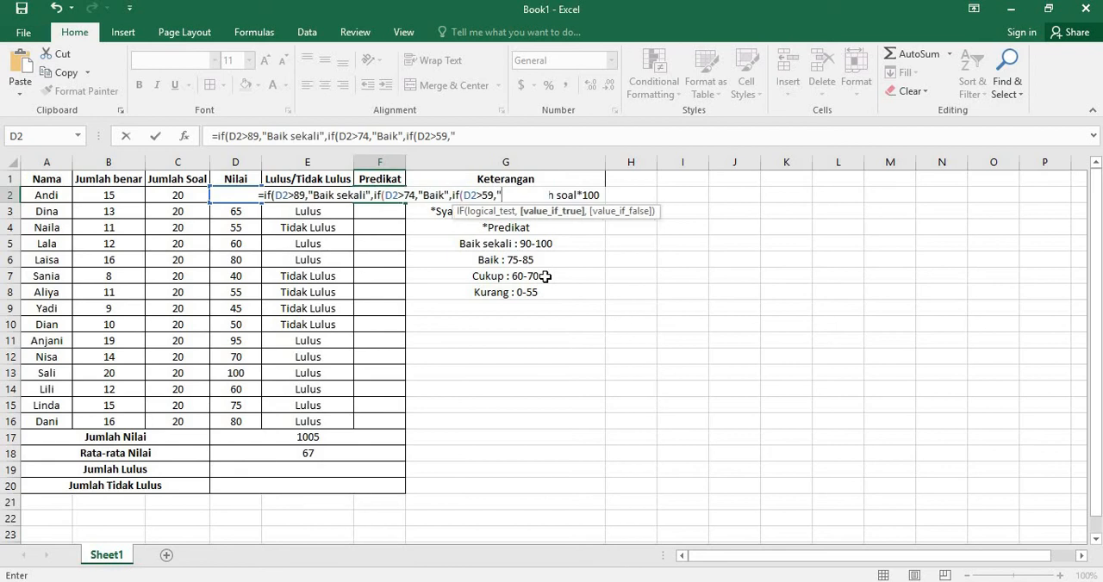
text(Cuk)
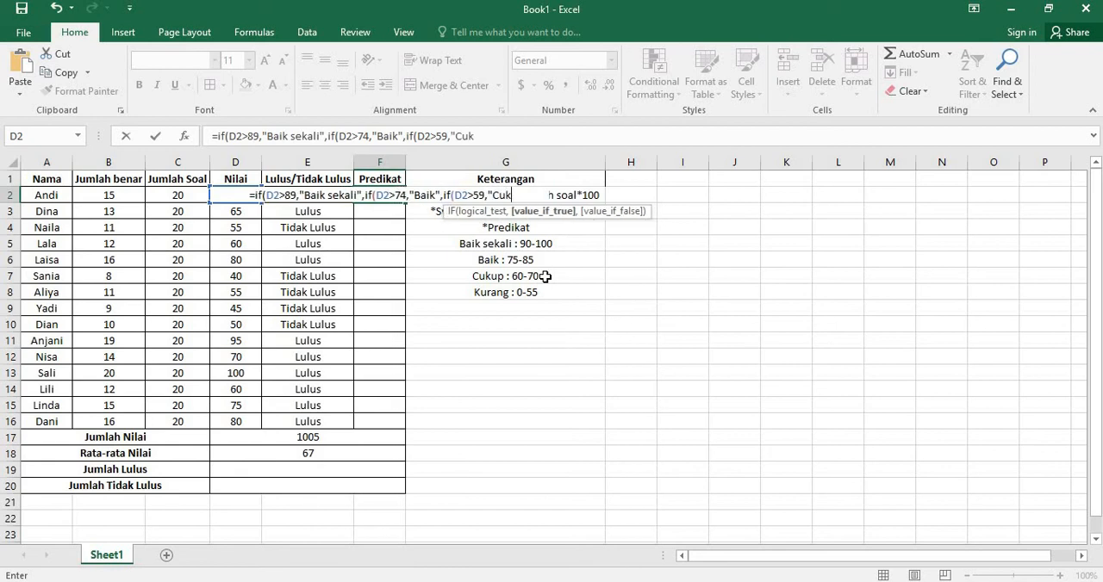
text(up")
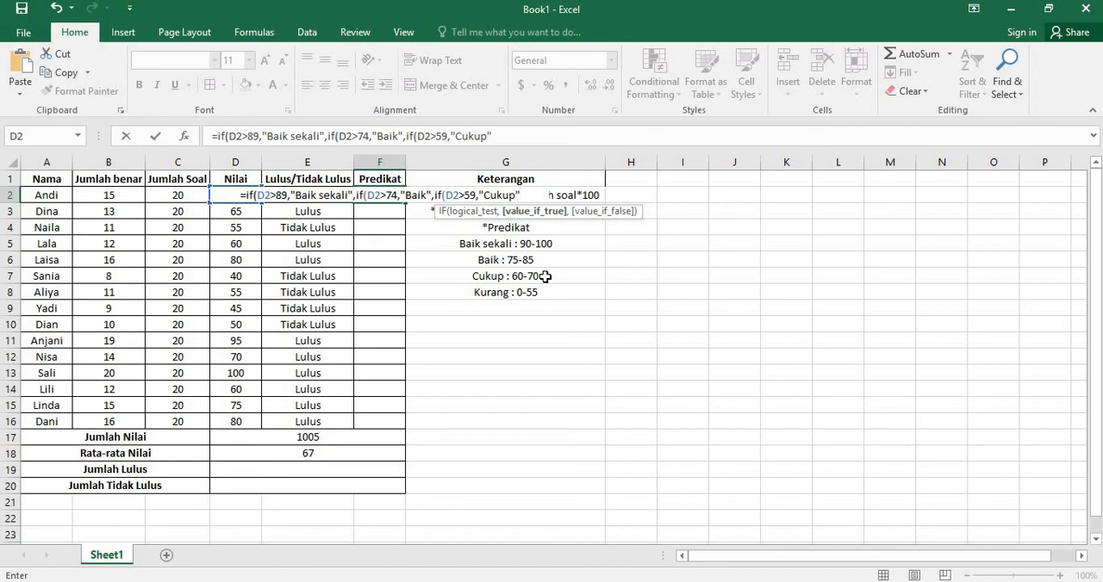
text(,)
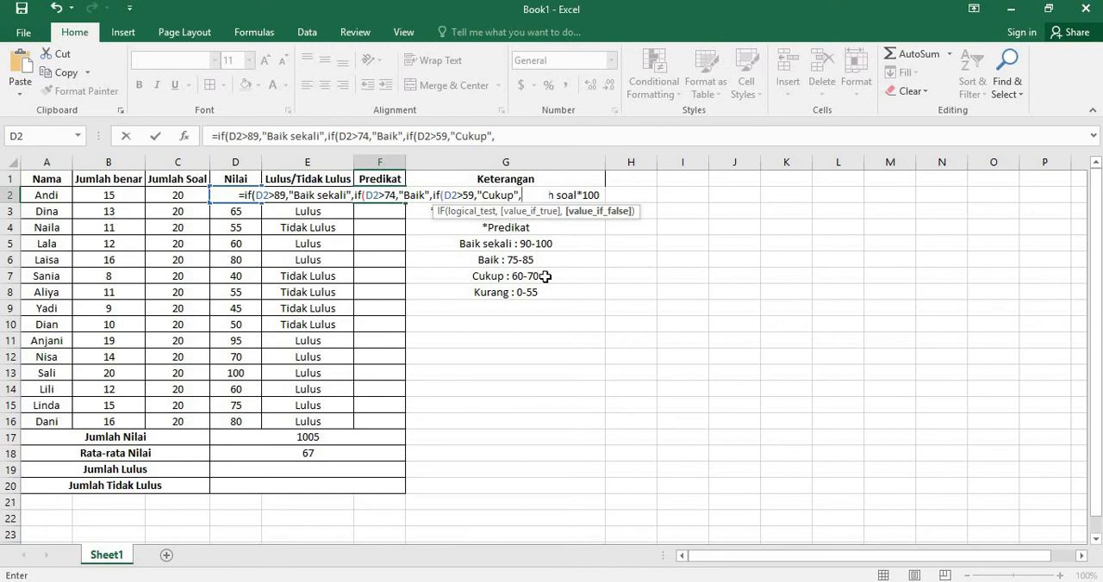
Step: Set the final value if false in the F2 formula to "Kurang" and complete the nested IF formula
text(")
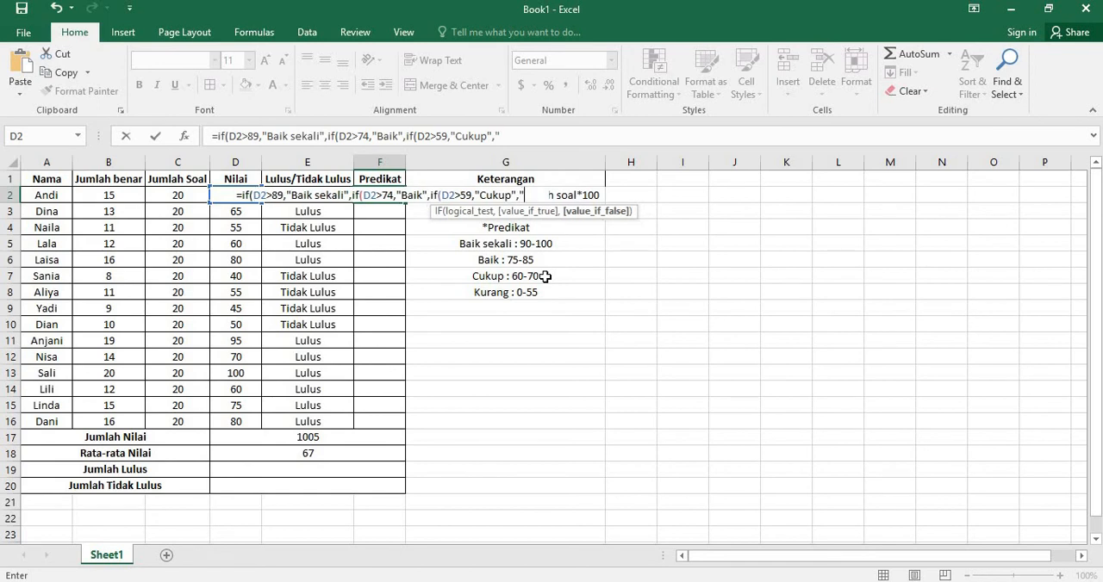
text(Kuran)
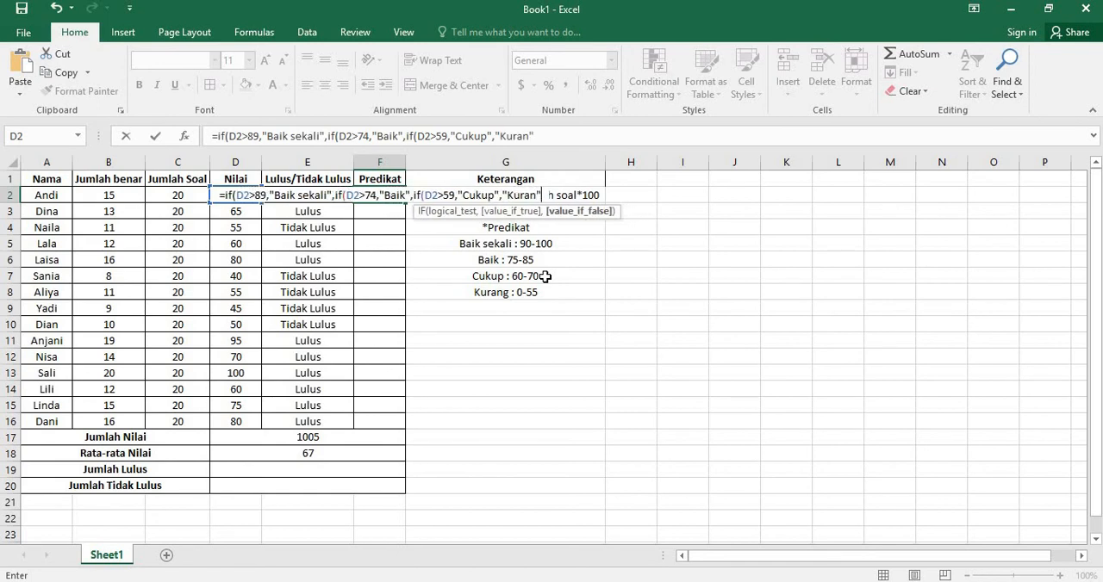
text(g)
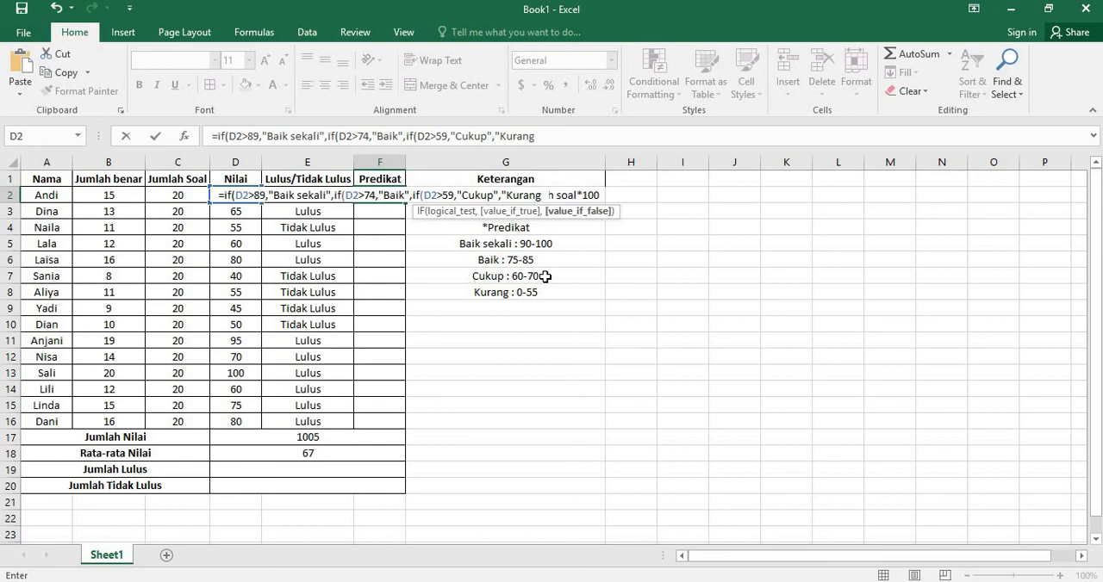
text(")
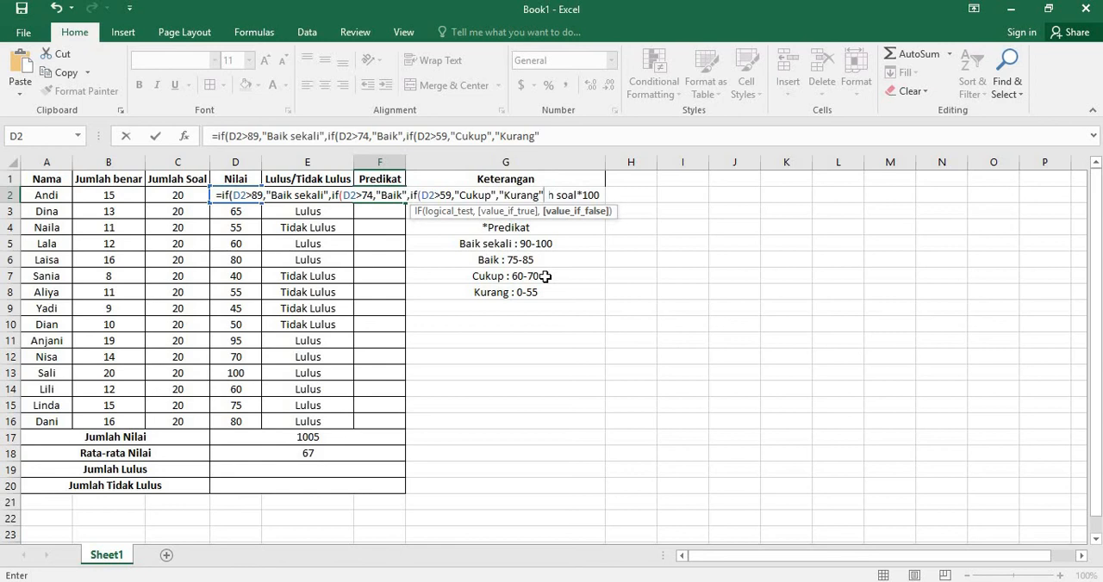
text())
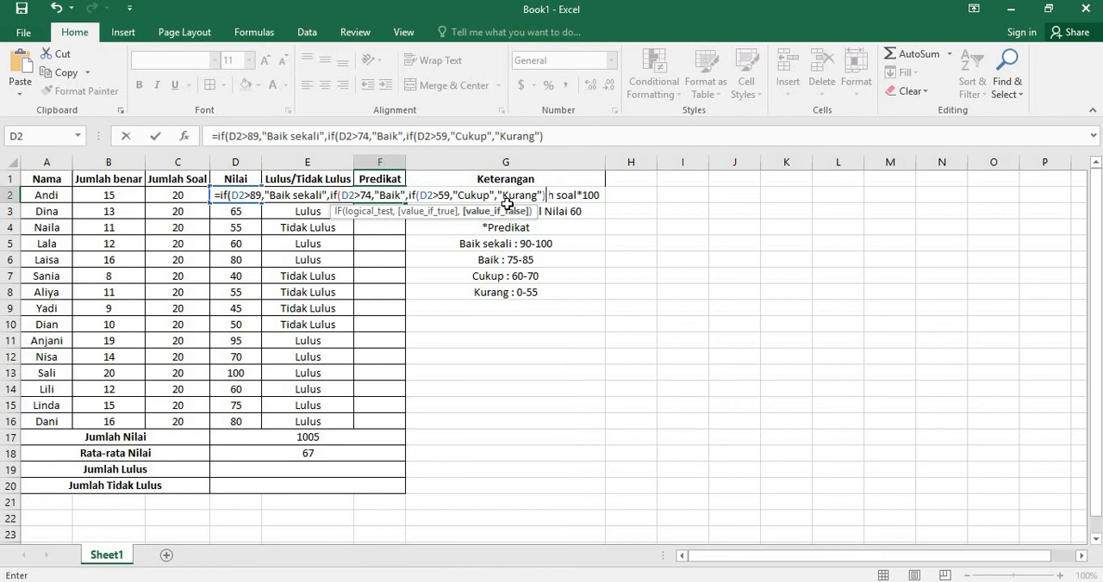
text())
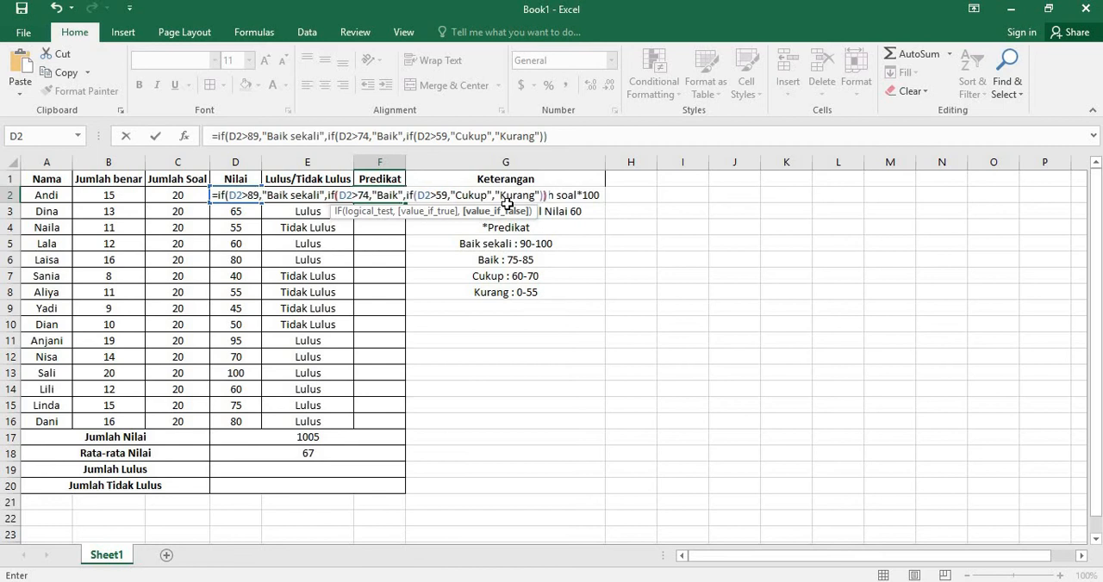
text())
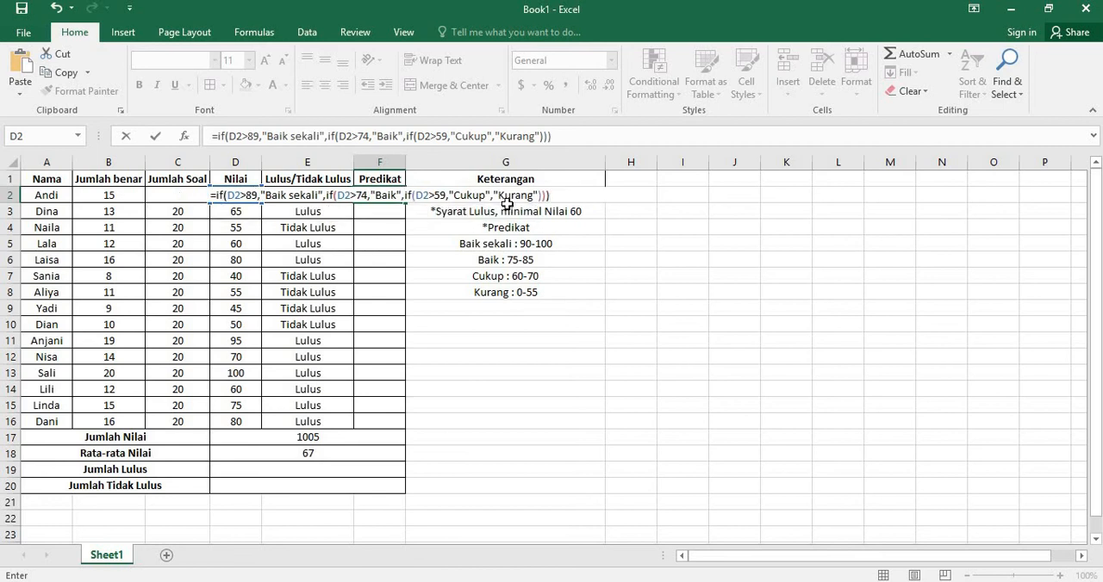
key(Return)
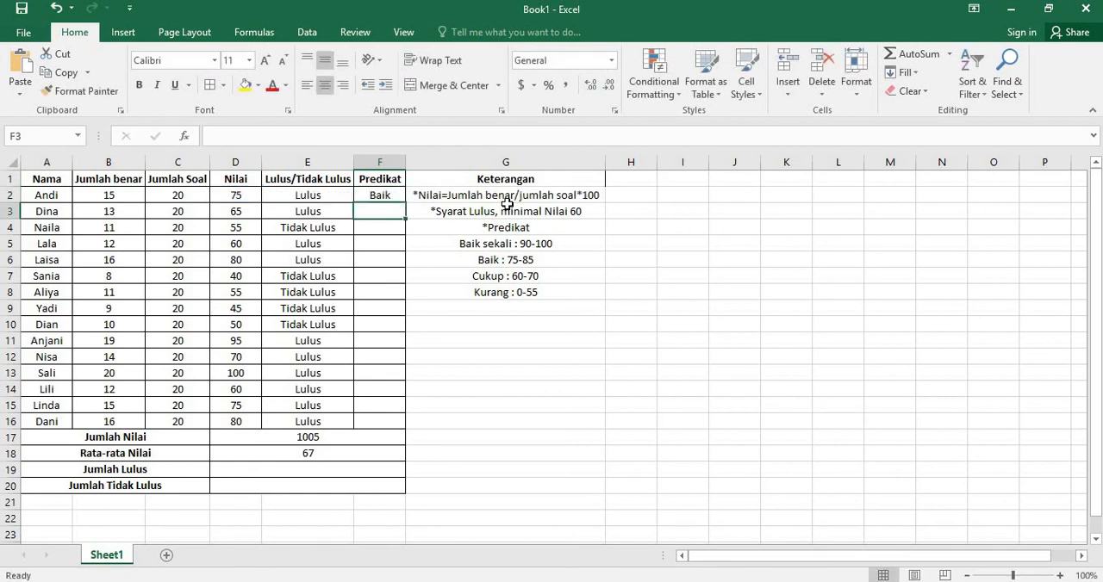
Step: Fill the F2 Predikat formula down to F16 and auto-fit the width of column F to its contents
click(380, 196)
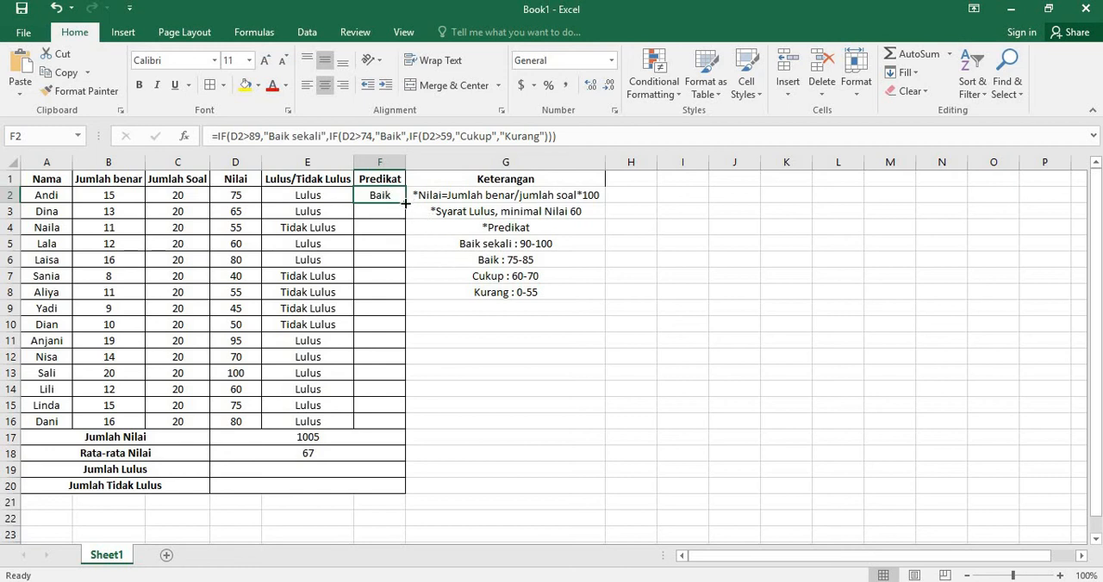
drag(405, 204, 405, 204)
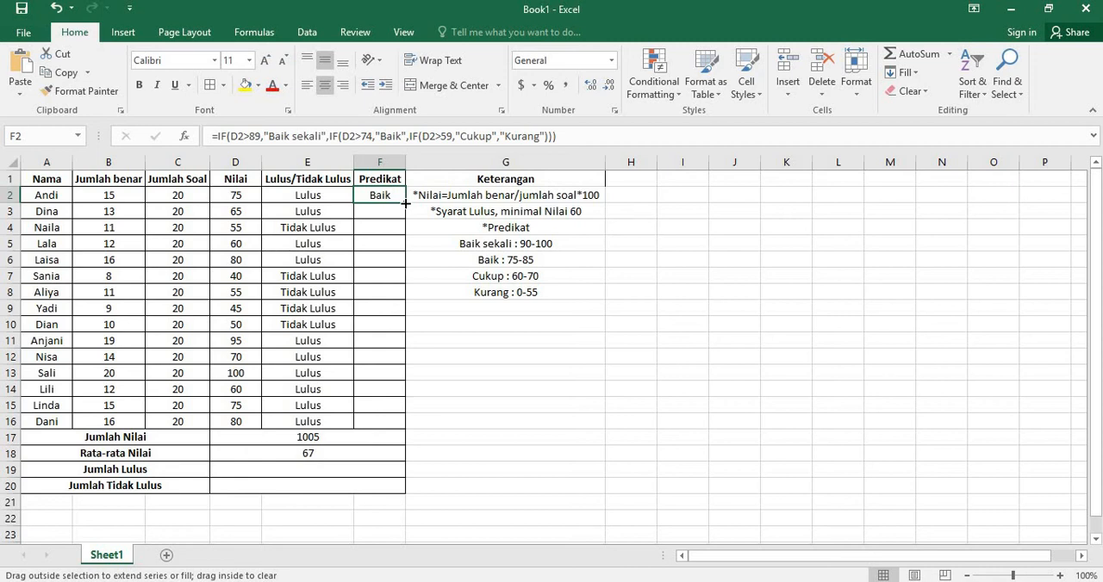
drag(405, 203, 403, 426)
click(443, 356)
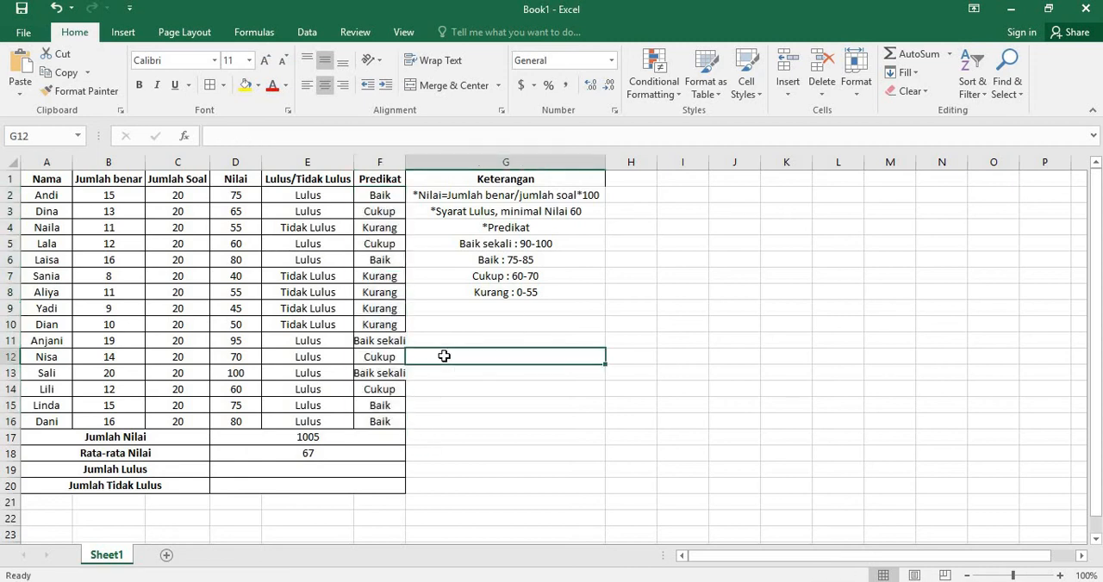
double_click(405, 161)
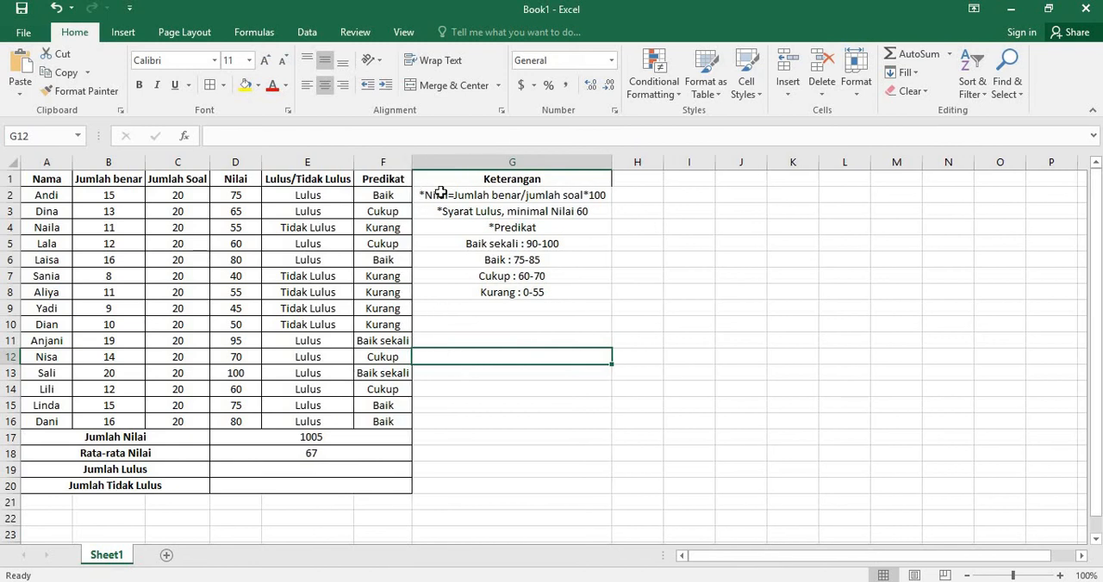
Step: Check the Predikat results in column F against the Nilai scores in column D for several students
click(379, 342)
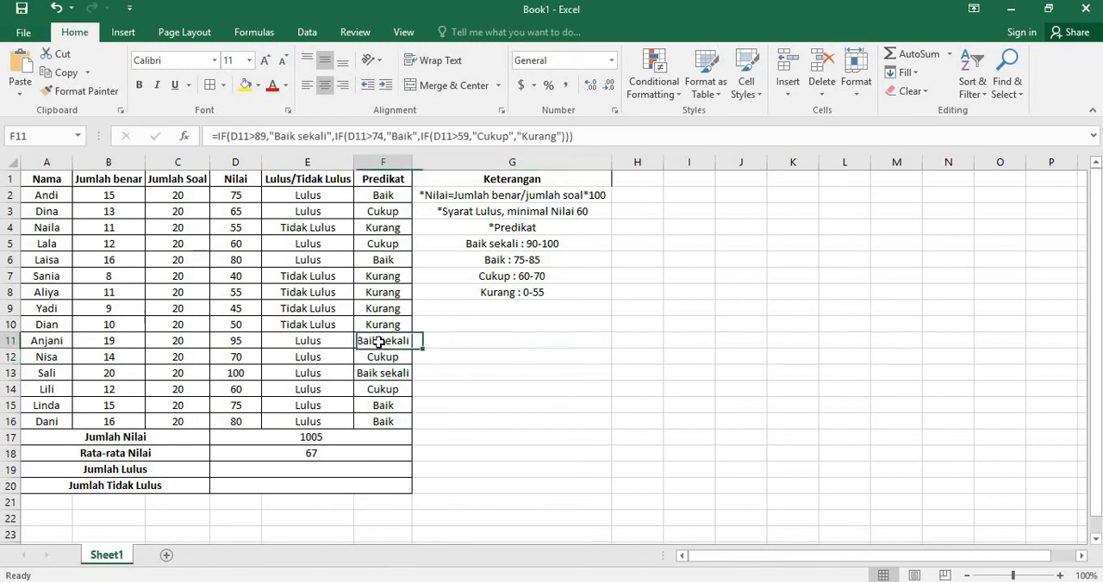
click(250, 341)
click(394, 342)
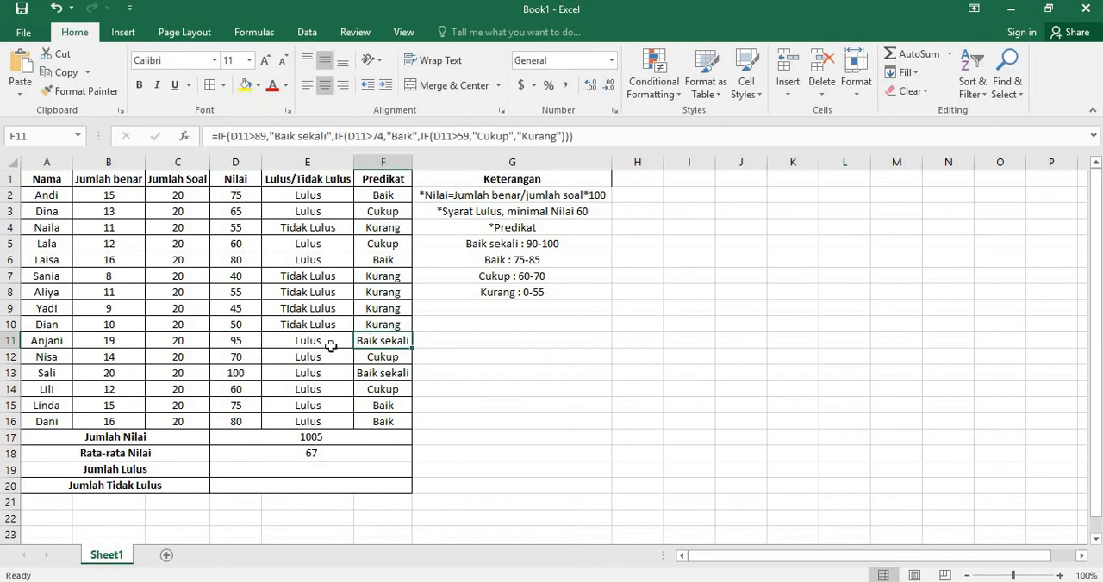
click(378, 324)
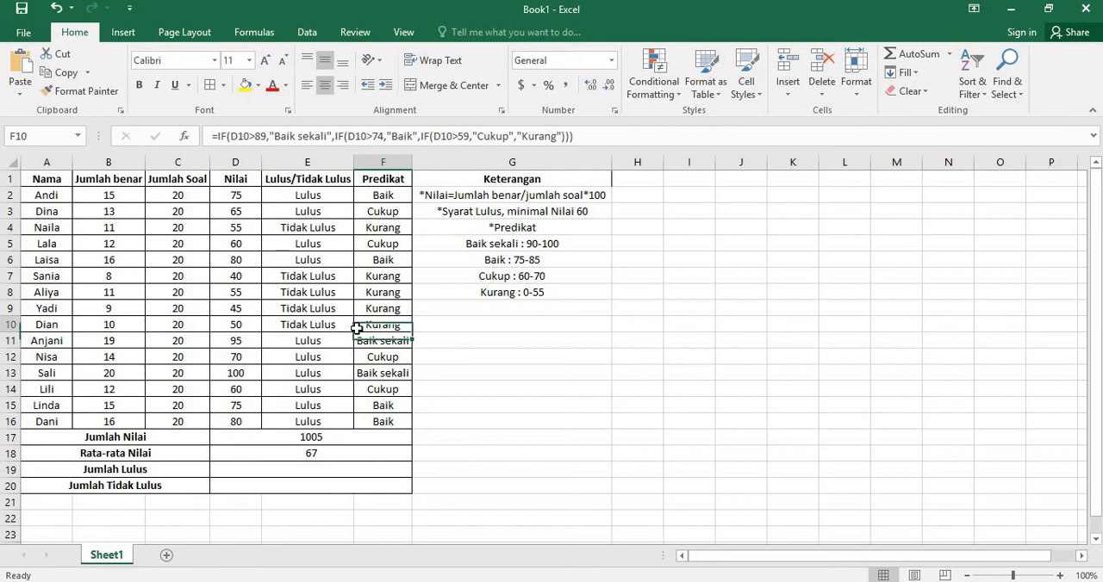
click(239, 325)
click(382, 325)
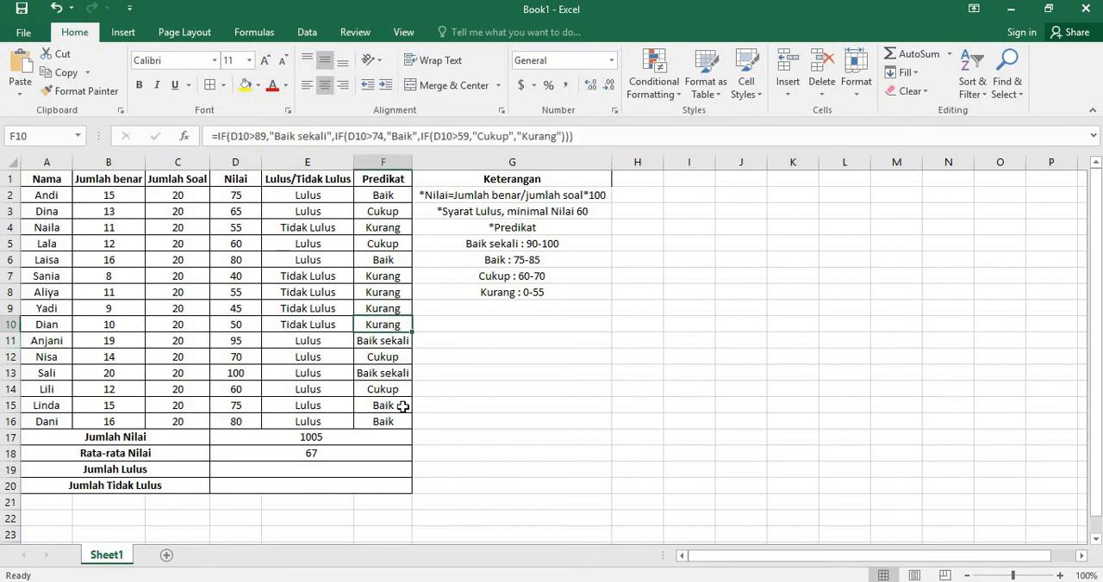
click(399, 356)
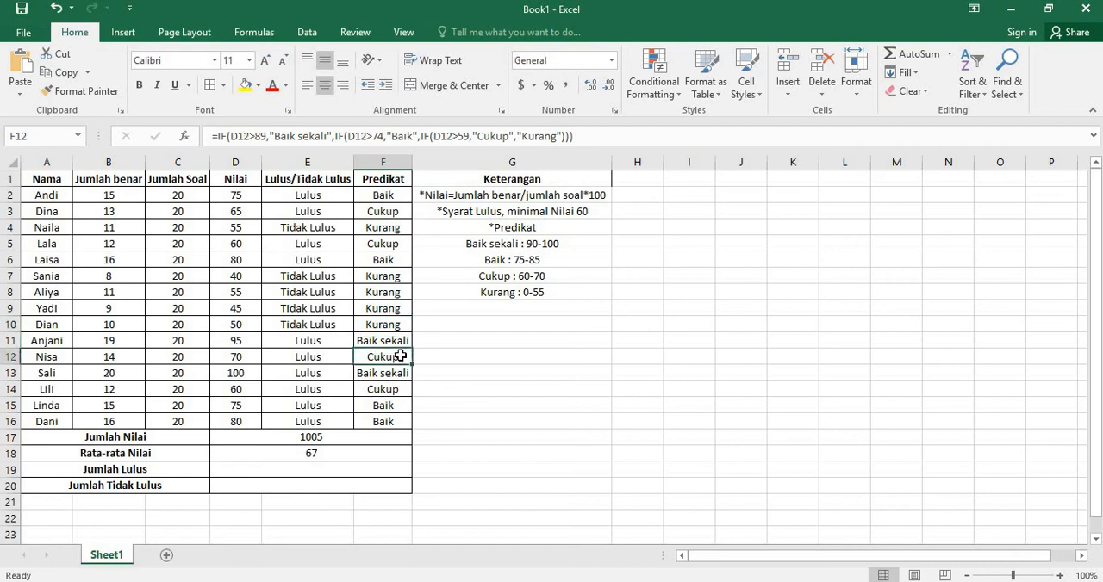
click(396, 199)
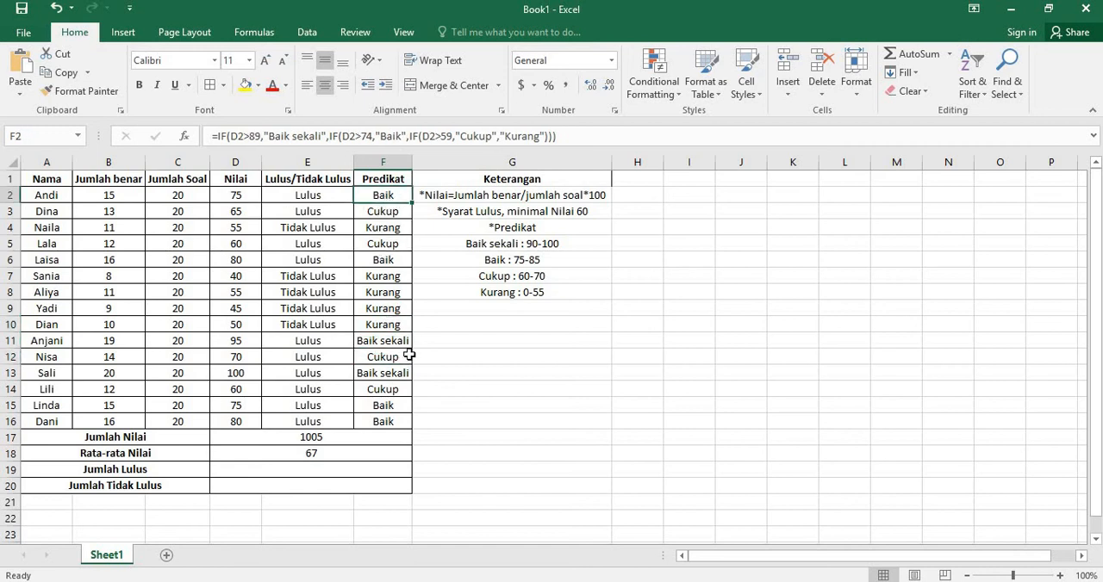
click(394, 360)
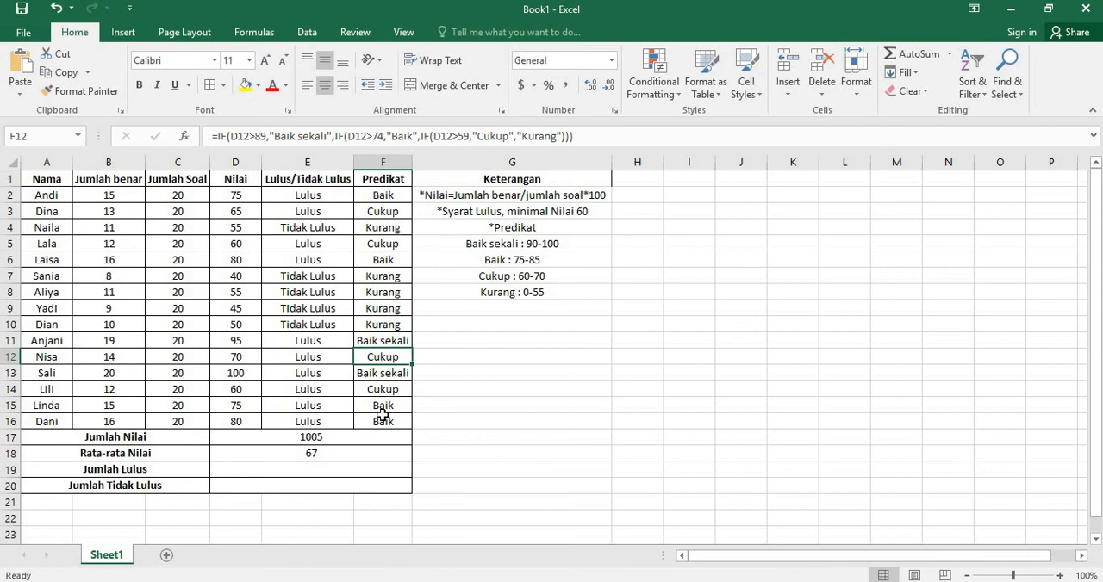
click(382, 420)
Step: Enter a COUNTIF formula in the Jumlah Lulus cell D19 that counts "Lulus" in the range E2:E16
click(283, 467)
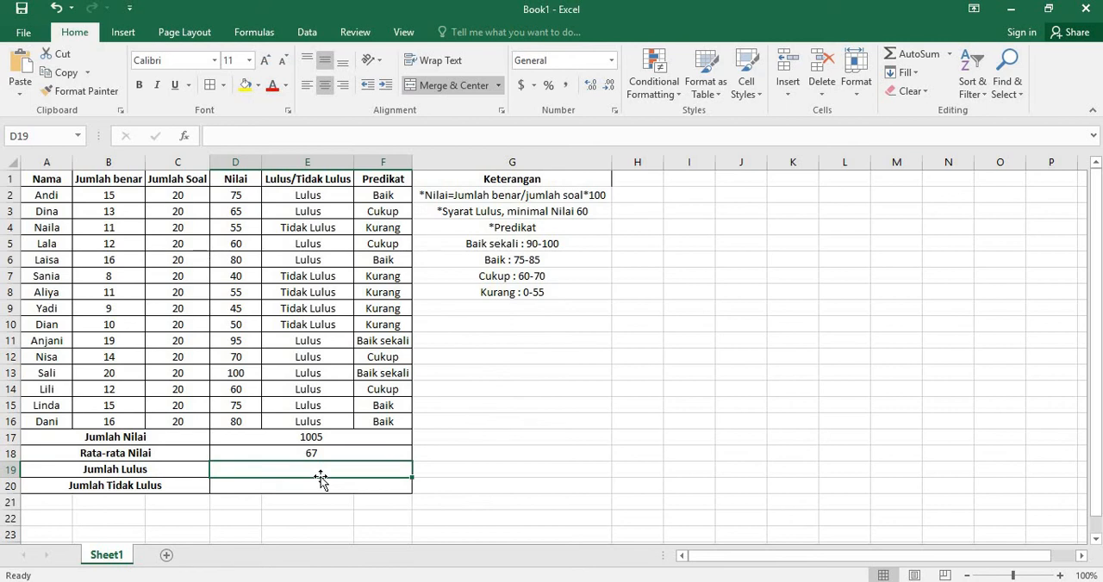
text(=countif)
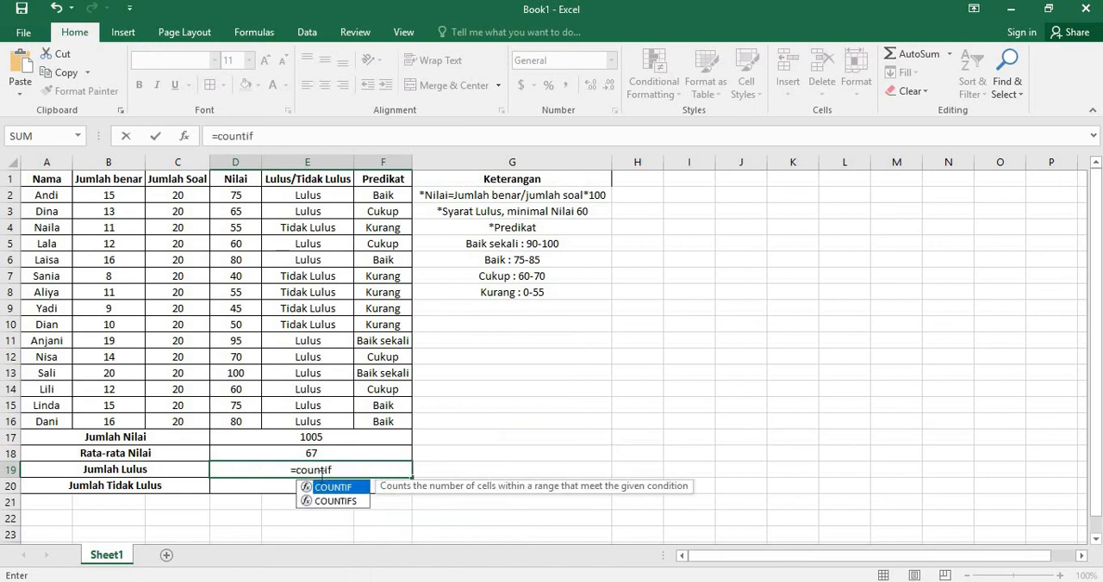
text(()
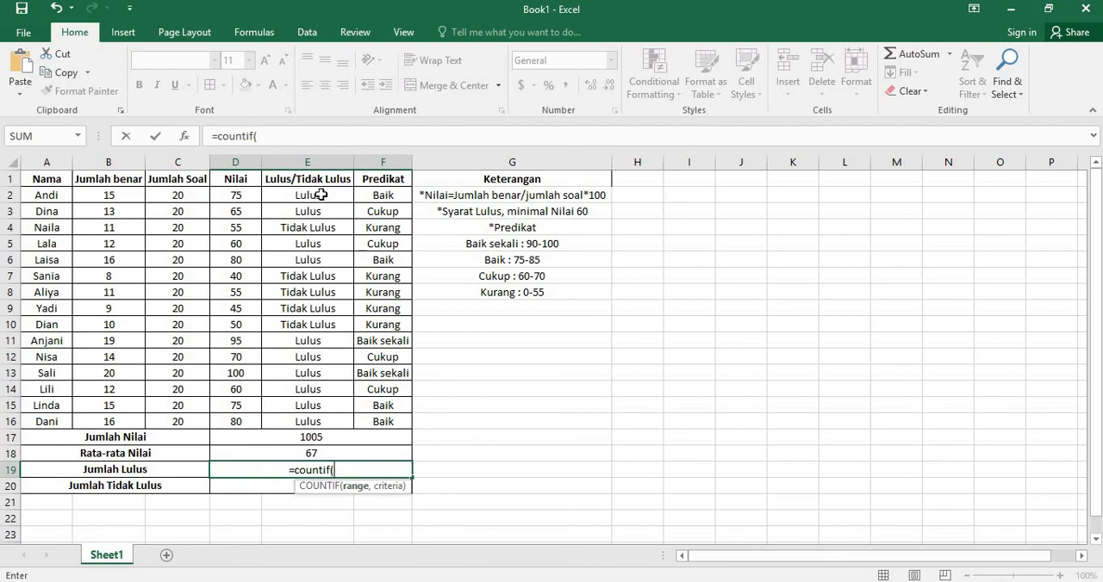
drag(320, 195, 320, 425)
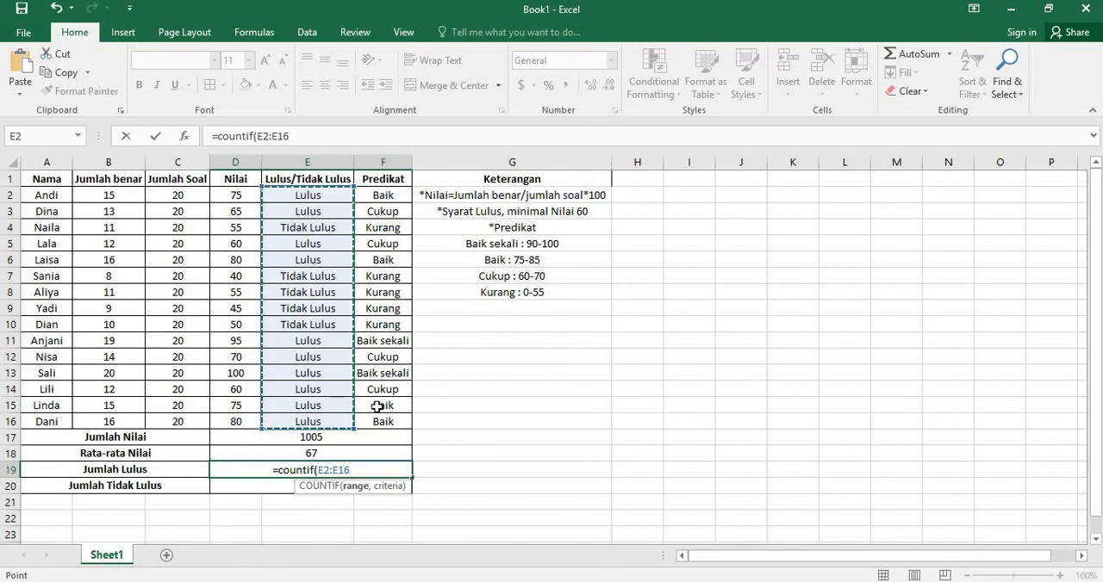
text(,)
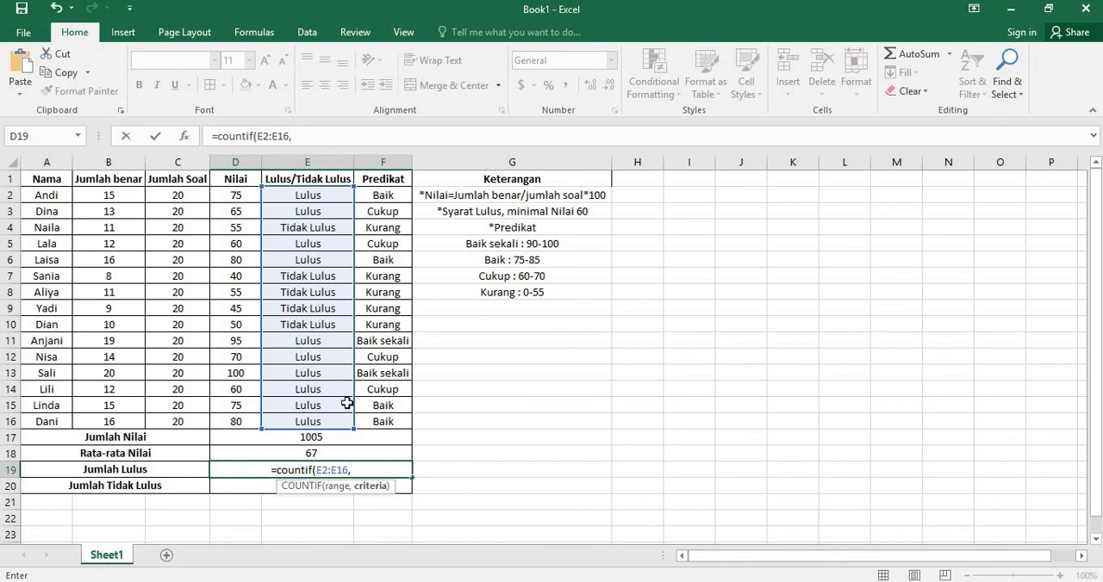
text("Lulus)
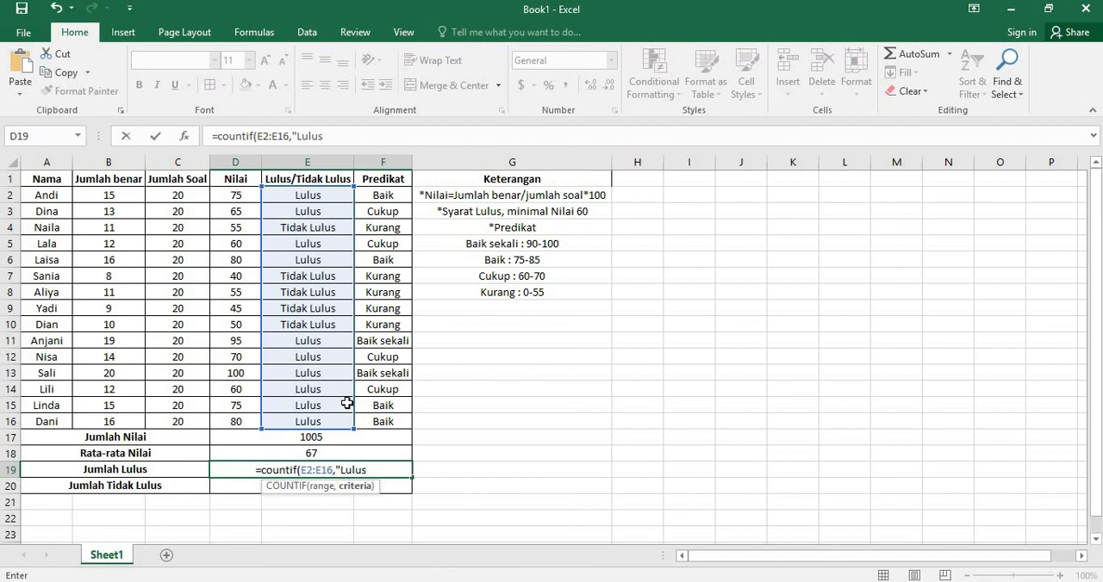
text(")
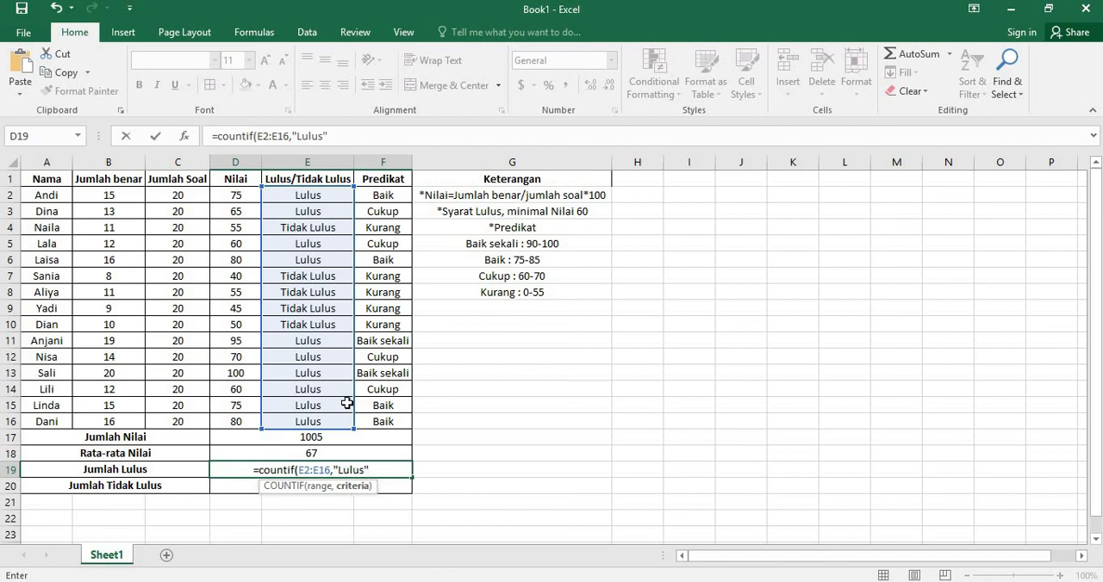
text())
key(Return)
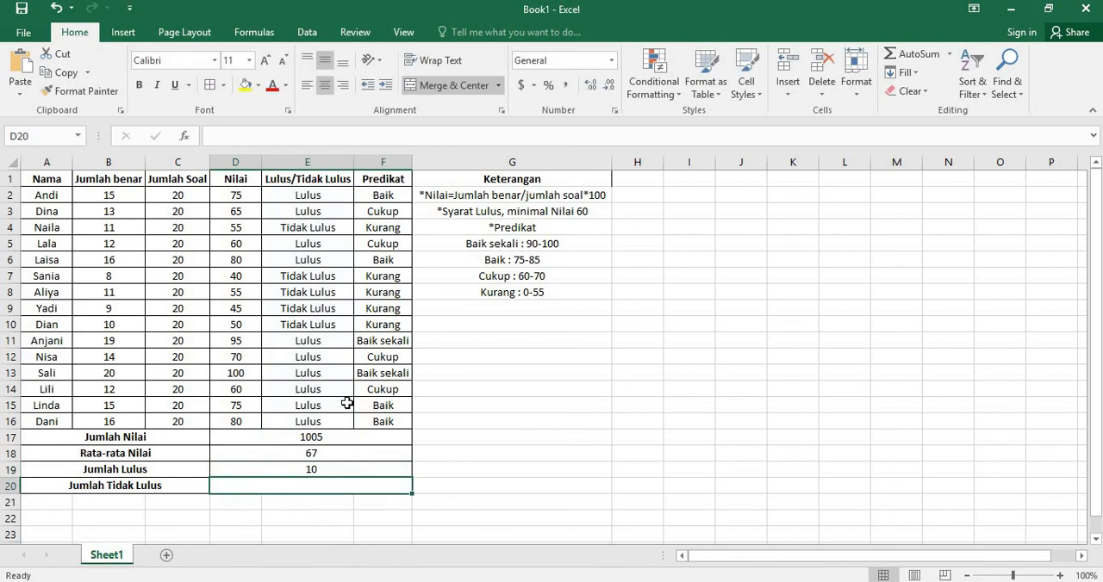
click(295, 470)
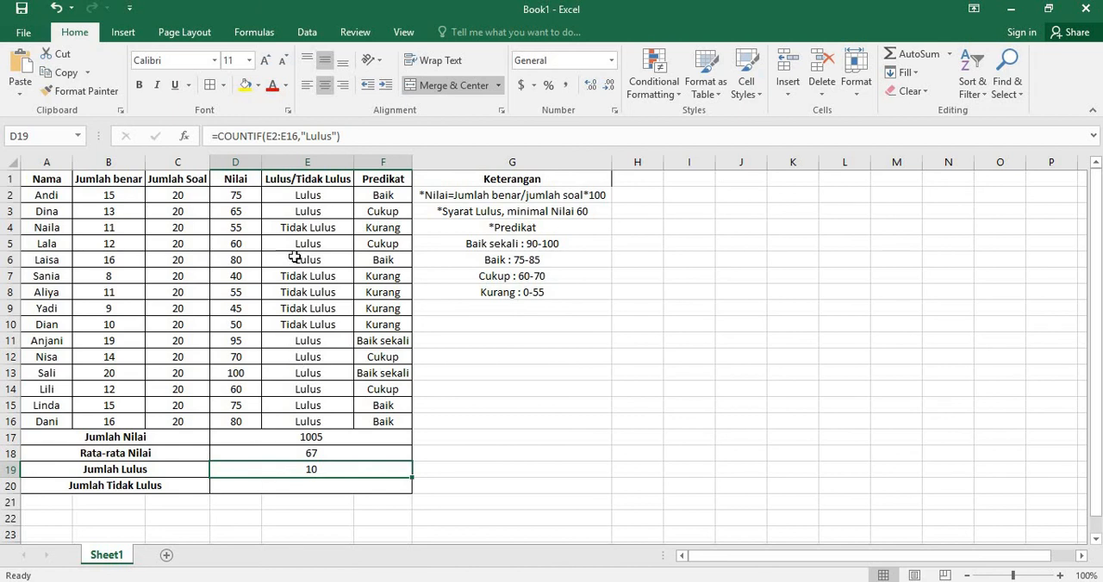
Step: Enter a COUNTIF formula in the Jumlah Tidak Lulus cell D20 that counts "Tidak Lulus" in the range E2:E16
click(319, 487)
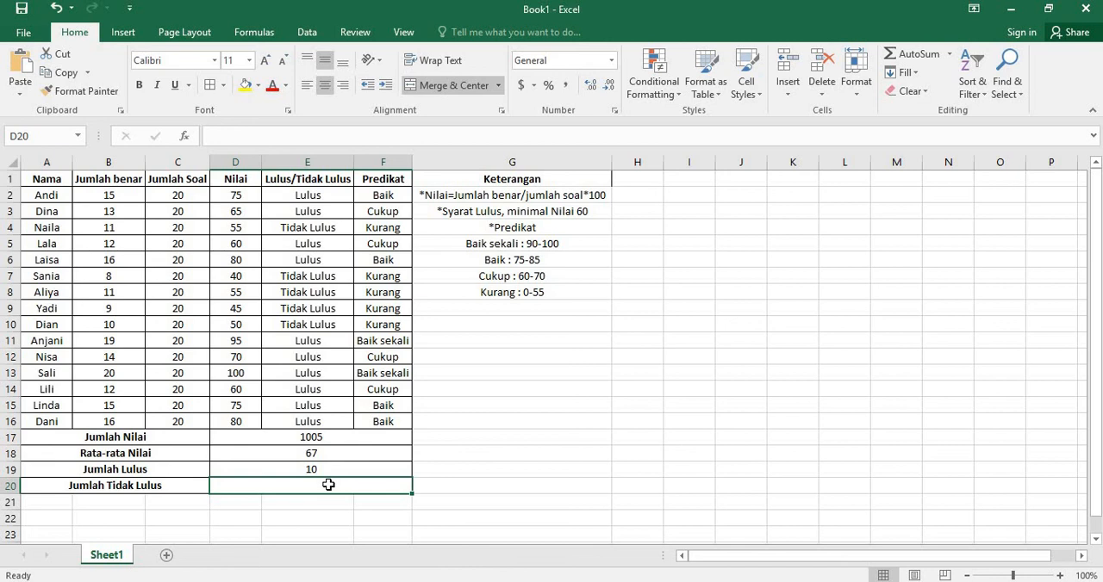
text(=)
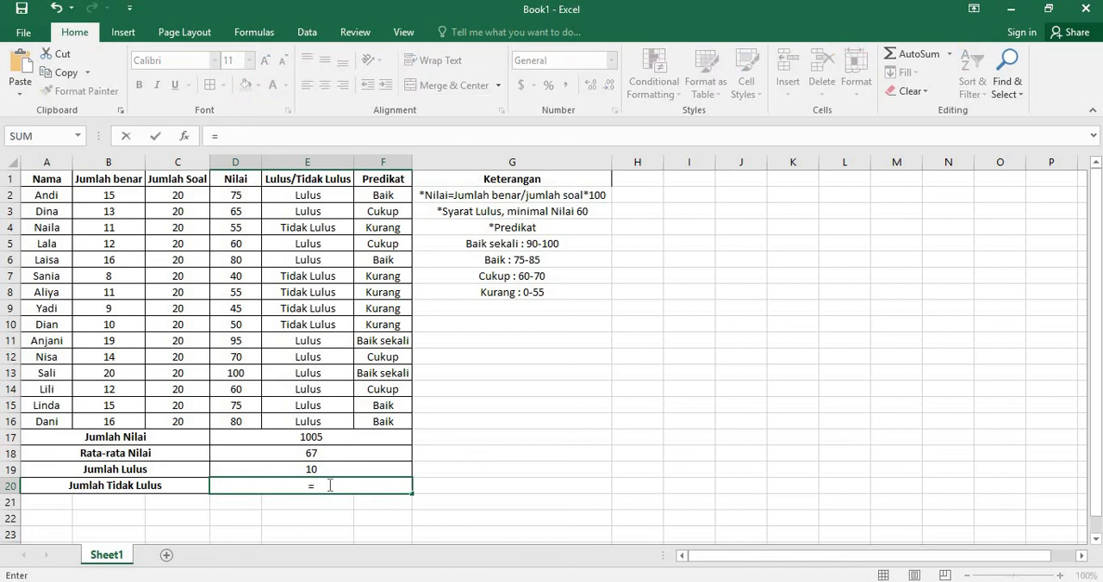
text(countif)
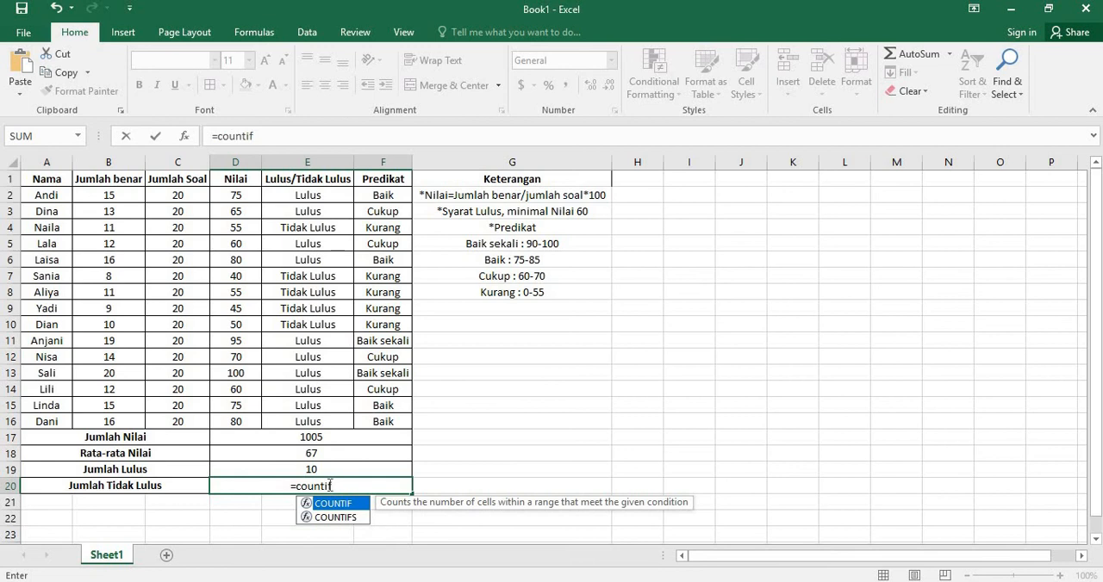
text(()
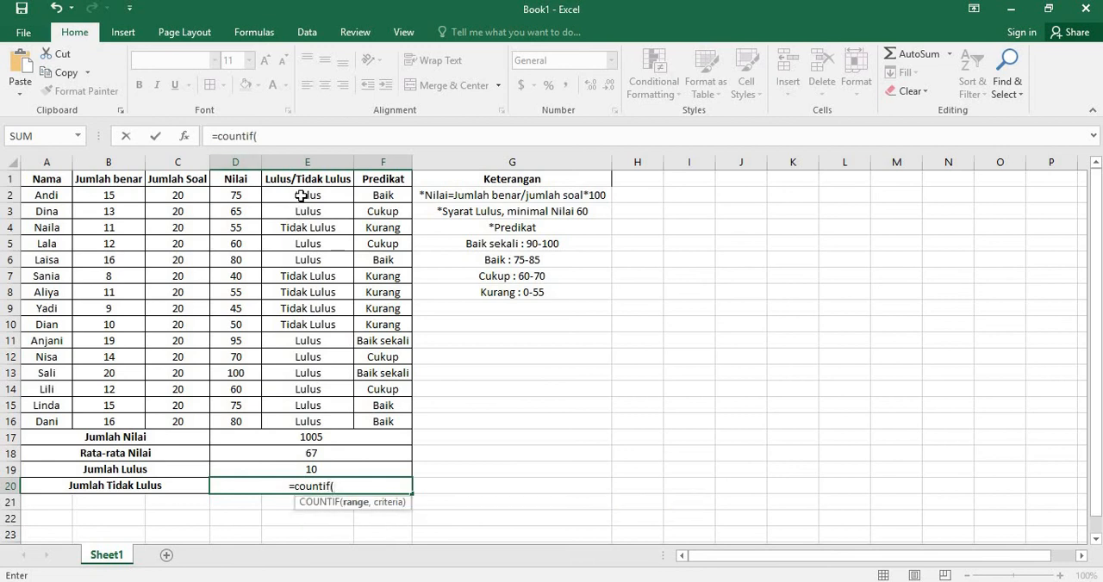
drag(300, 196, 325, 423)
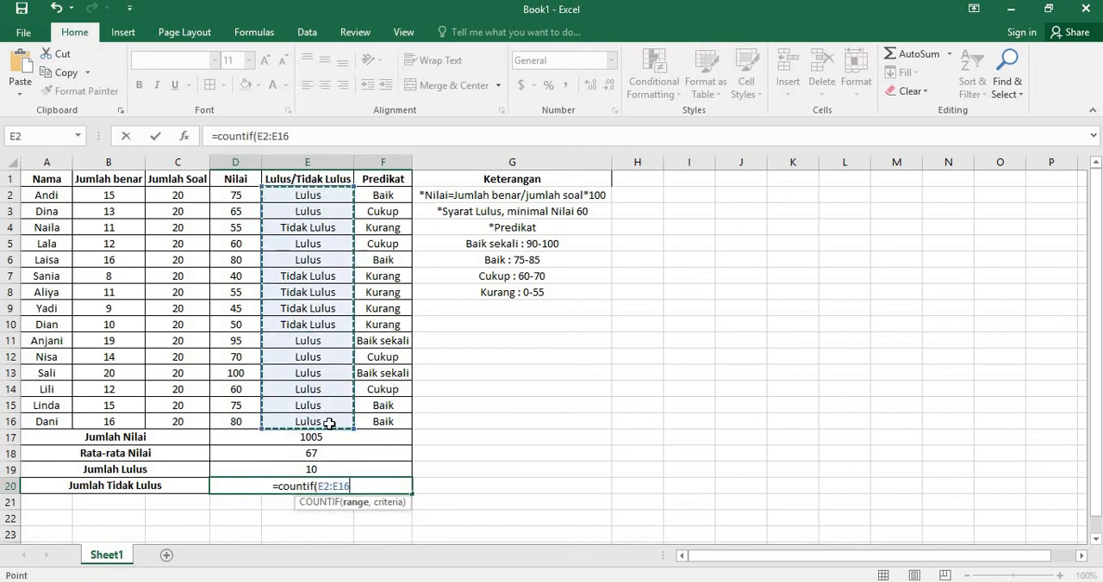
text(,)
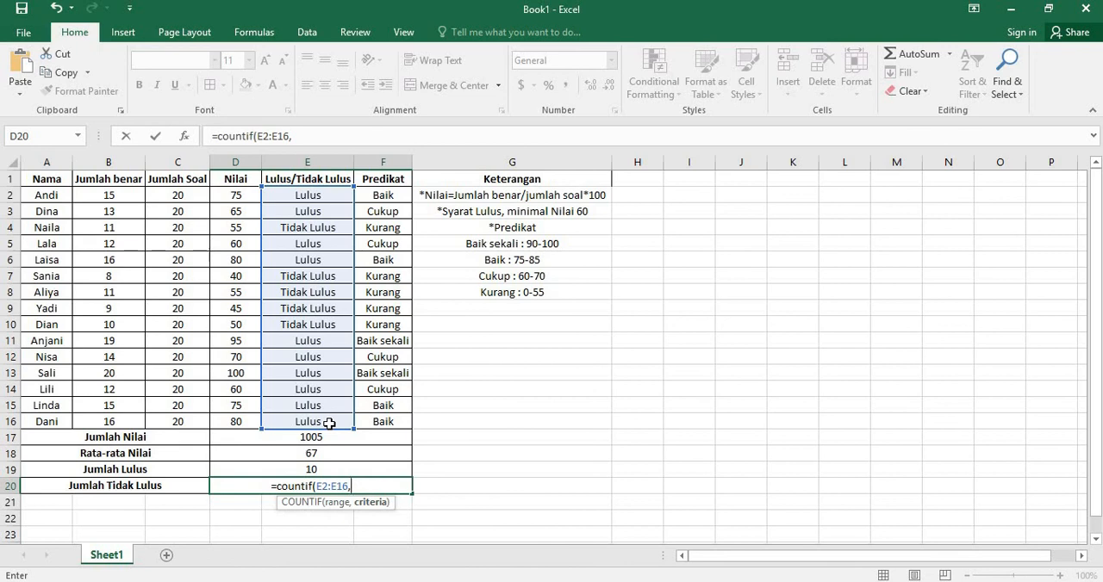
text("Tidak)
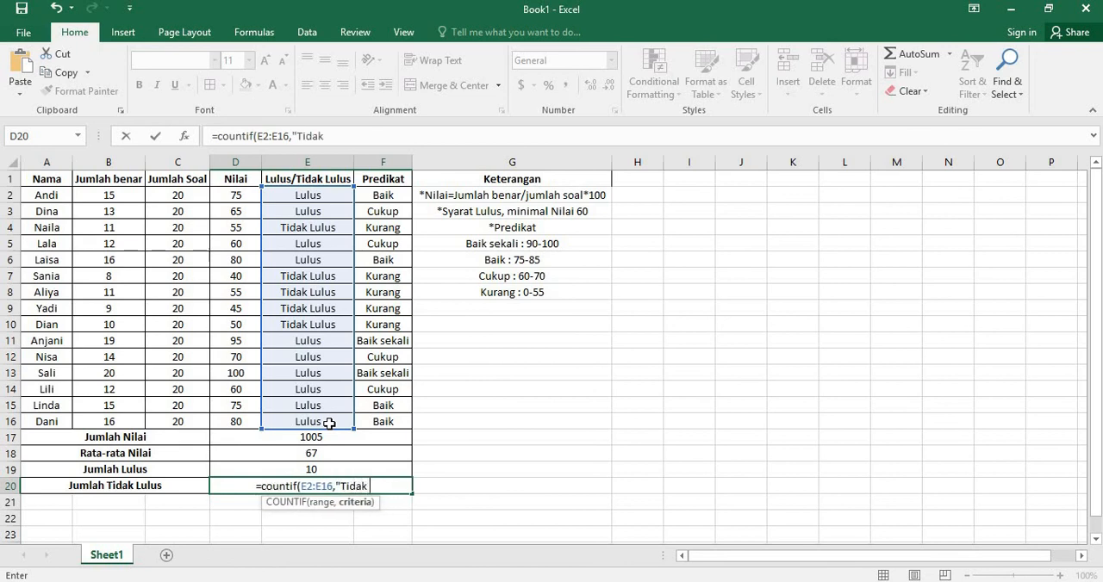
text( Lulus)
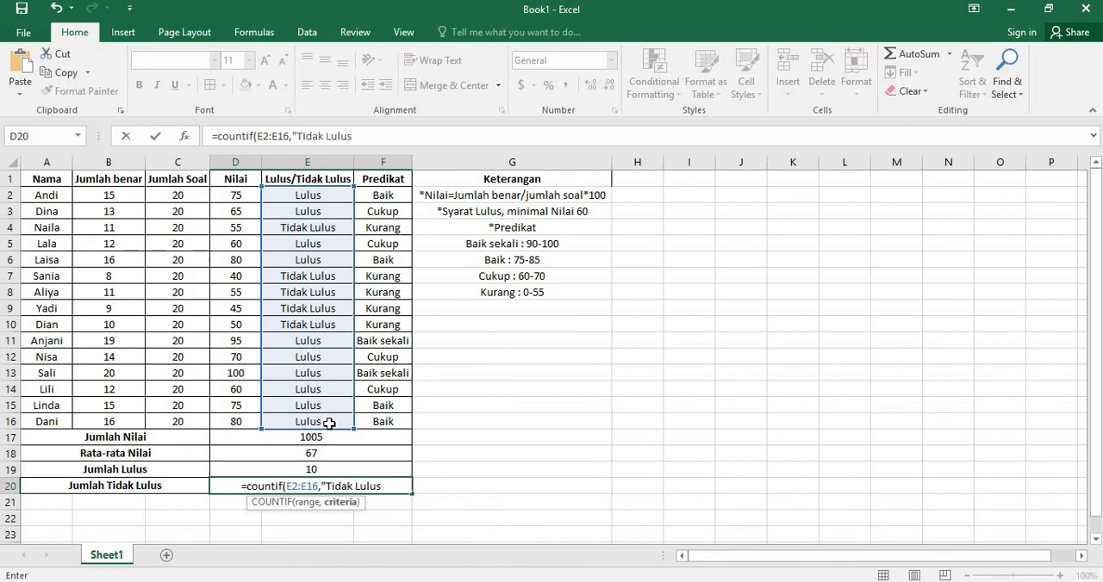
text("))
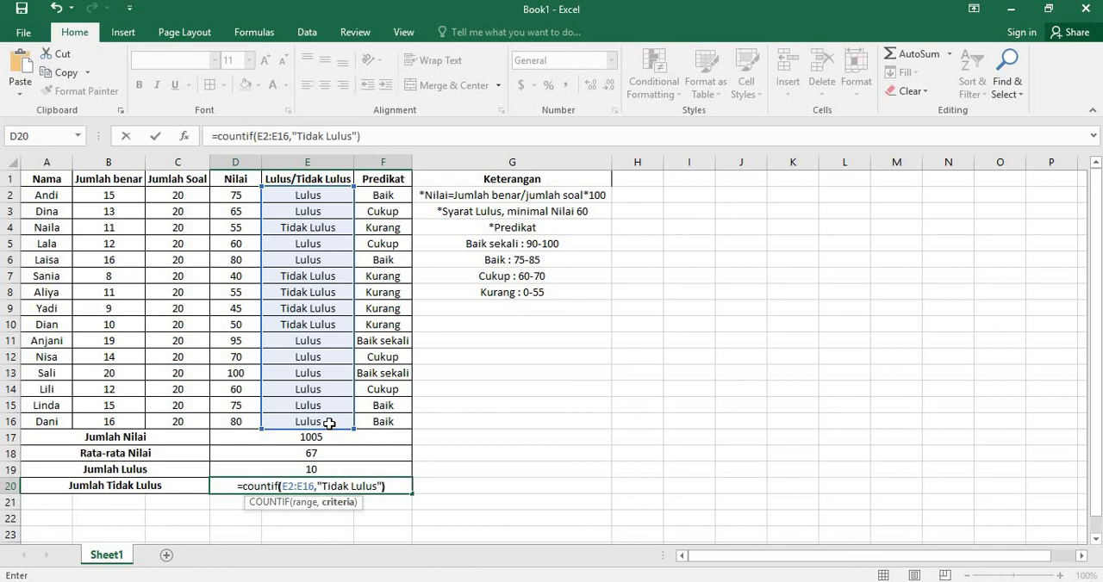
key(Return)
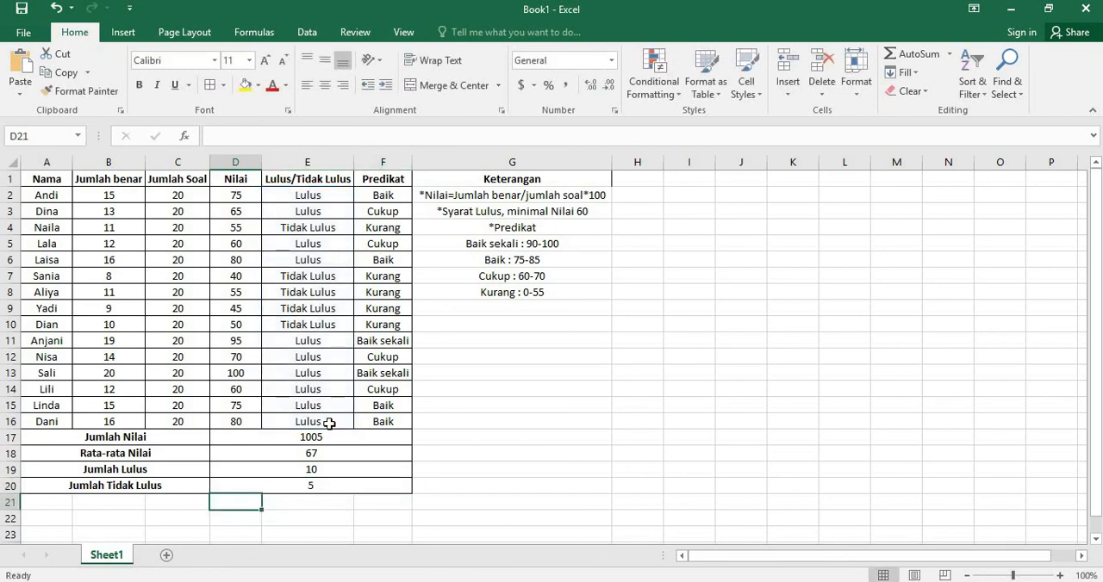
click(352, 490)
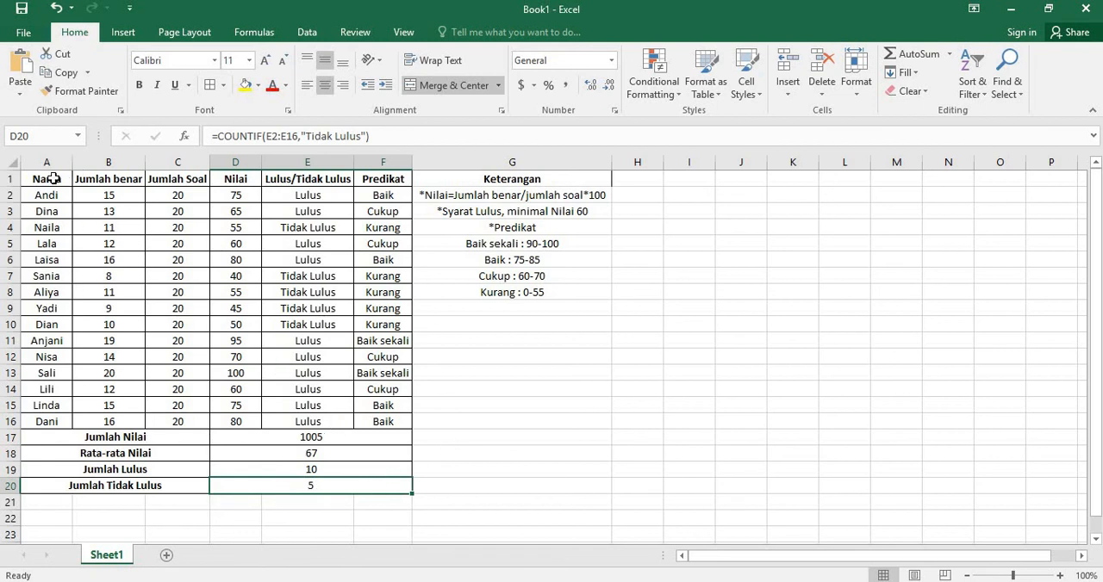
drag(53, 179, 331, 489)
click(460, 380)
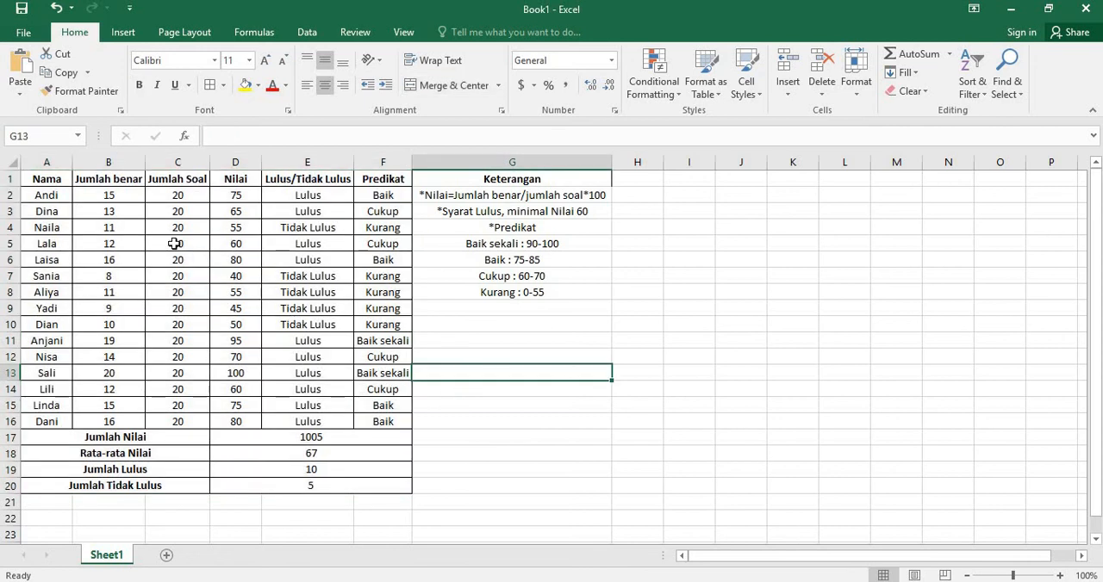
click(53, 183)
click(61, 200)
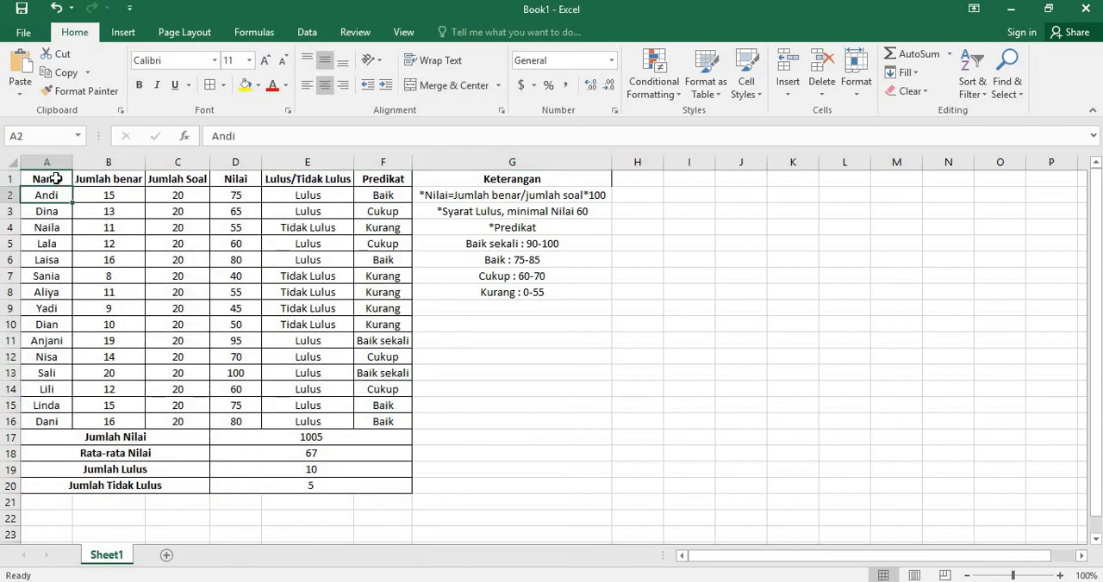
click(52, 178)
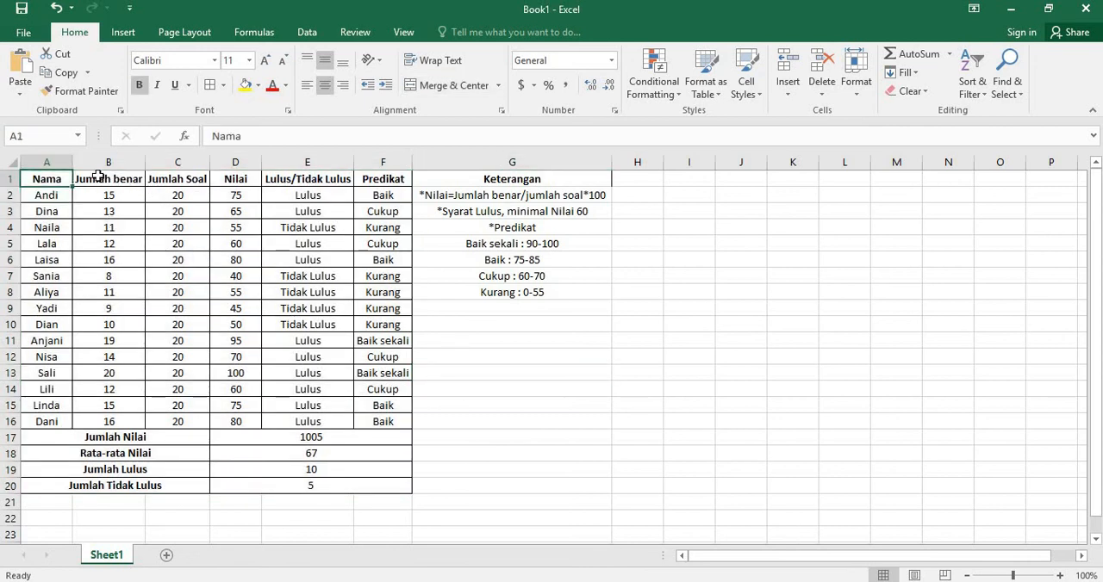
click(94, 178)
click(50, 179)
click(55, 193)
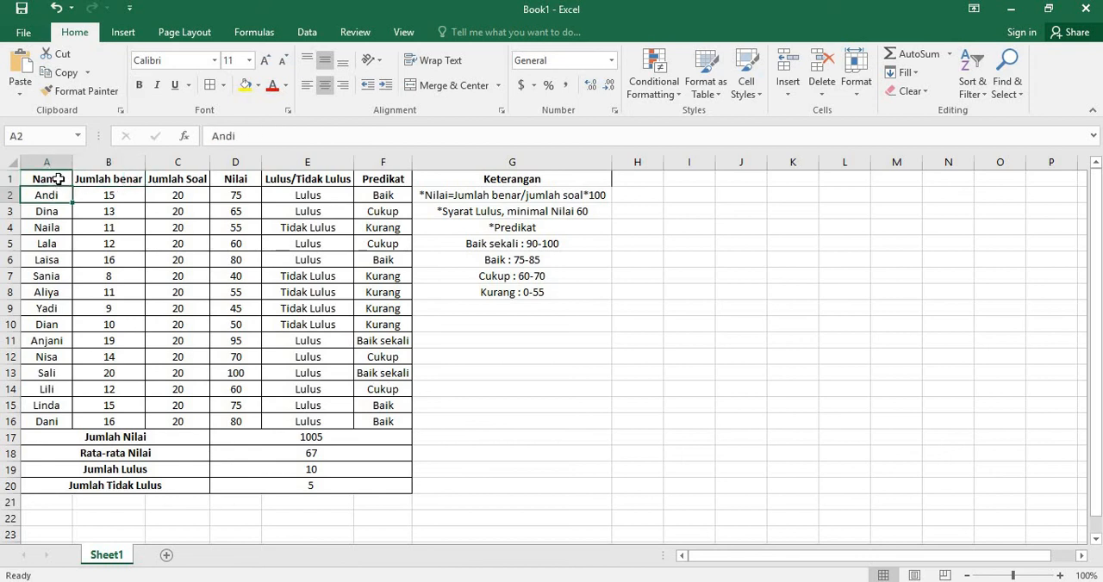
click(112, 195)
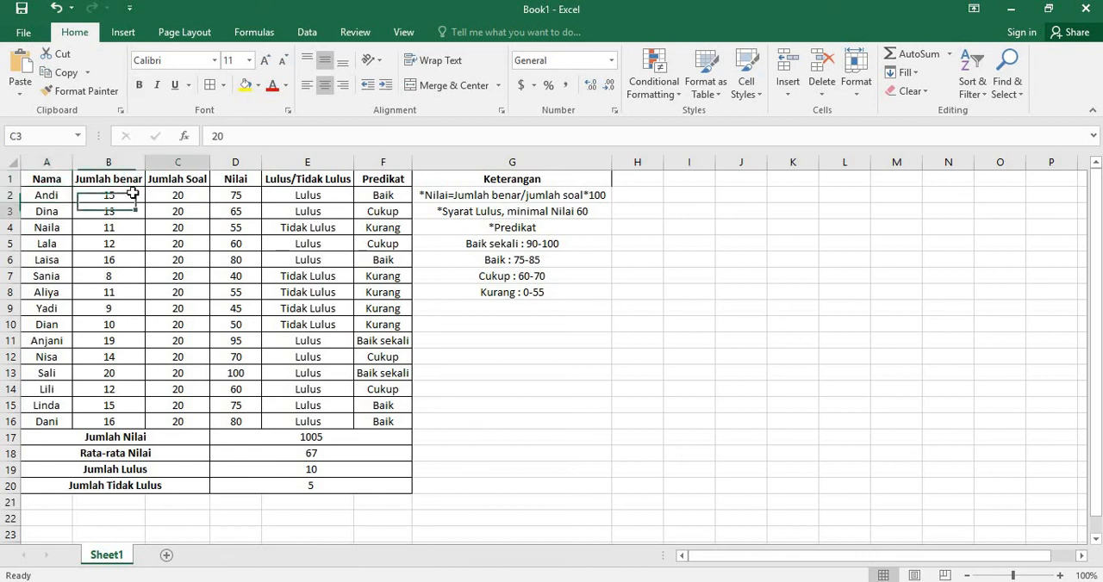
click(45, 178)
click(138, 246)
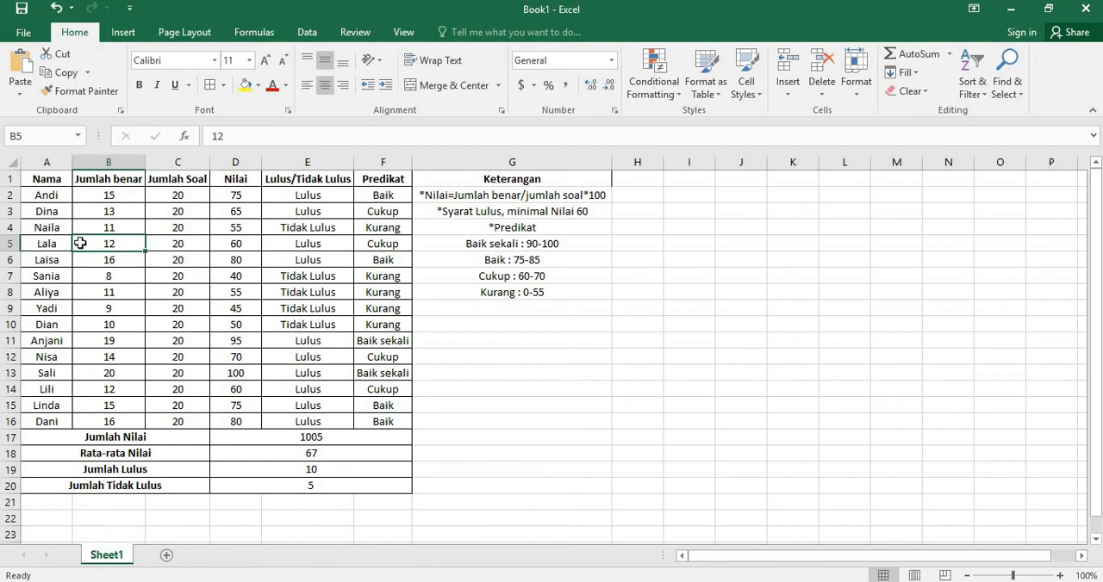
click(52, 243)
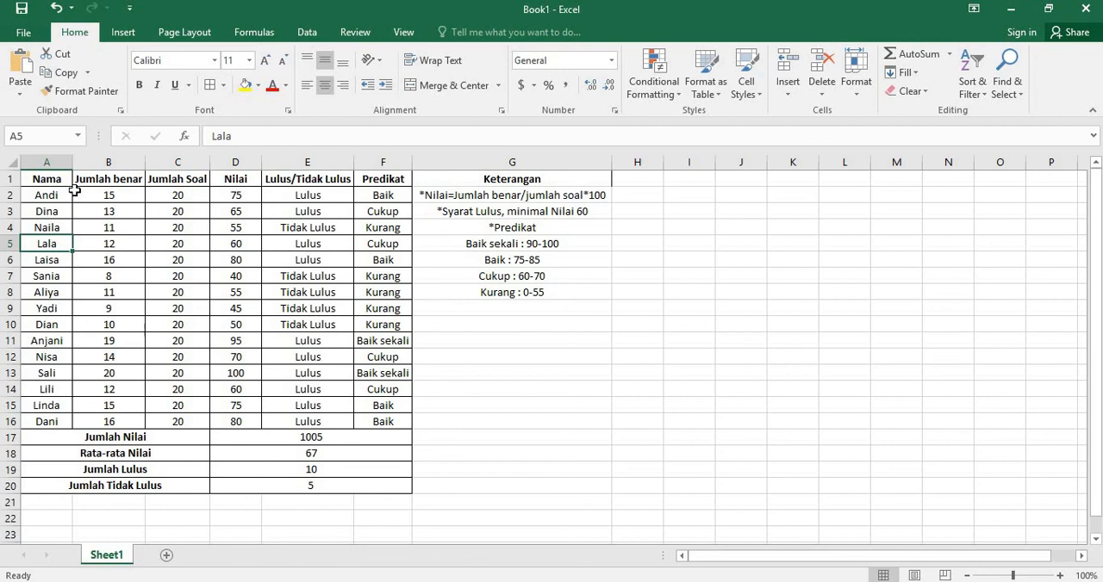
mouse_move(52, 179)
mouse_down()
mouse_move(194, 244)
mouse_move(296, 323)
mouse_move(297, 415)
mouse_move(351, 458)
mouse_up()
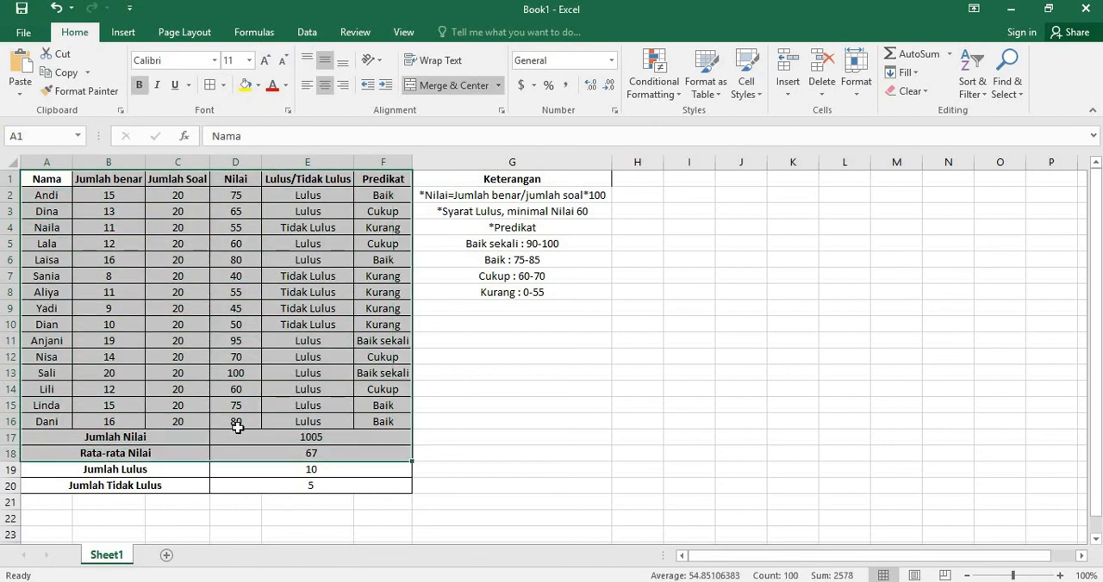